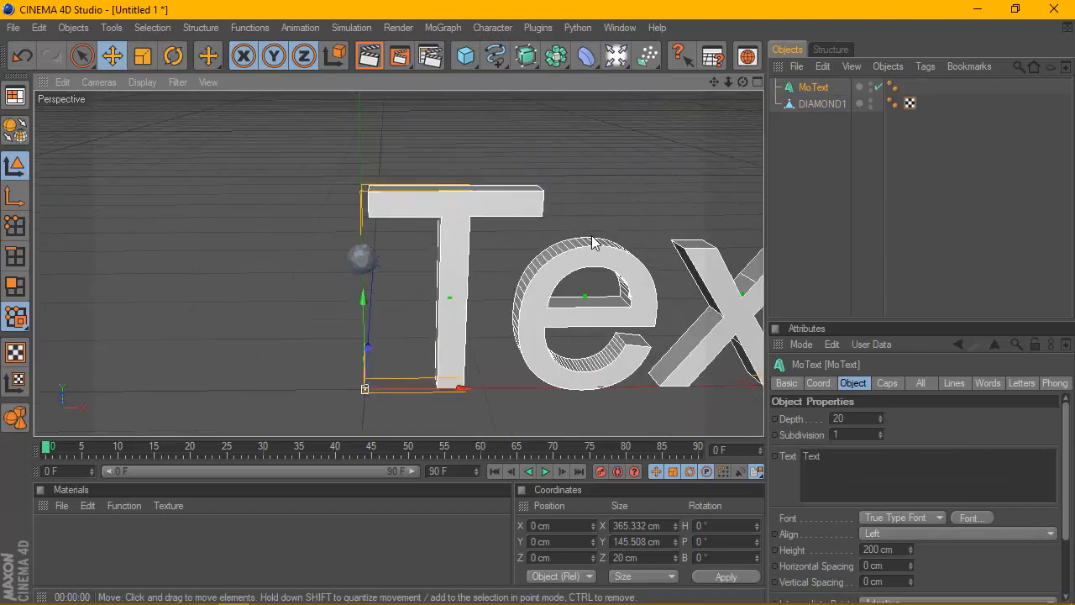
Step: Align the MoText object to Middle and change its text to 2020
click(946, 534)
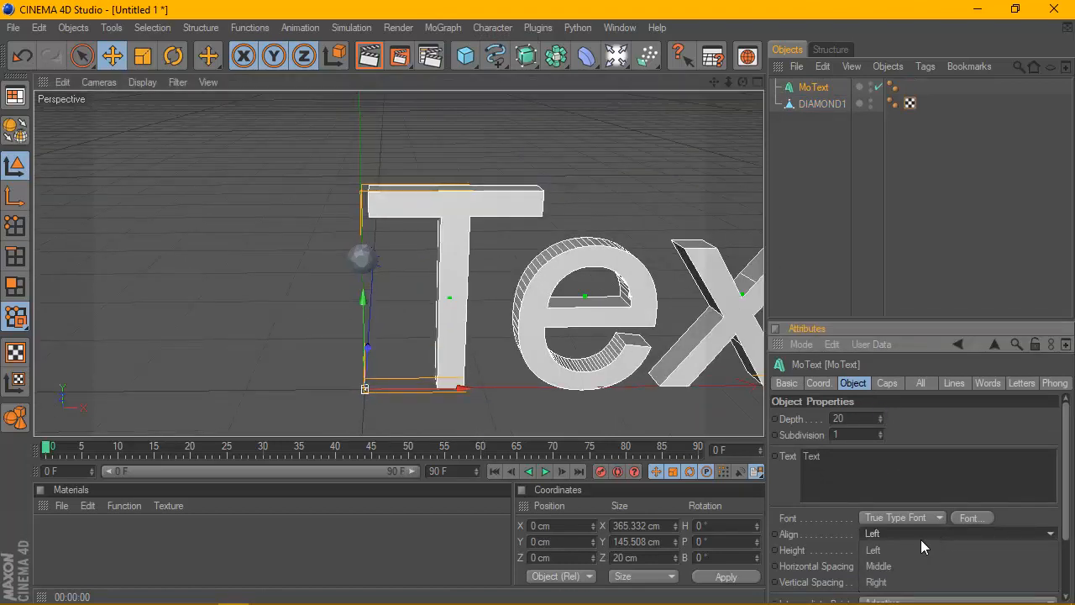
click(901, 565)
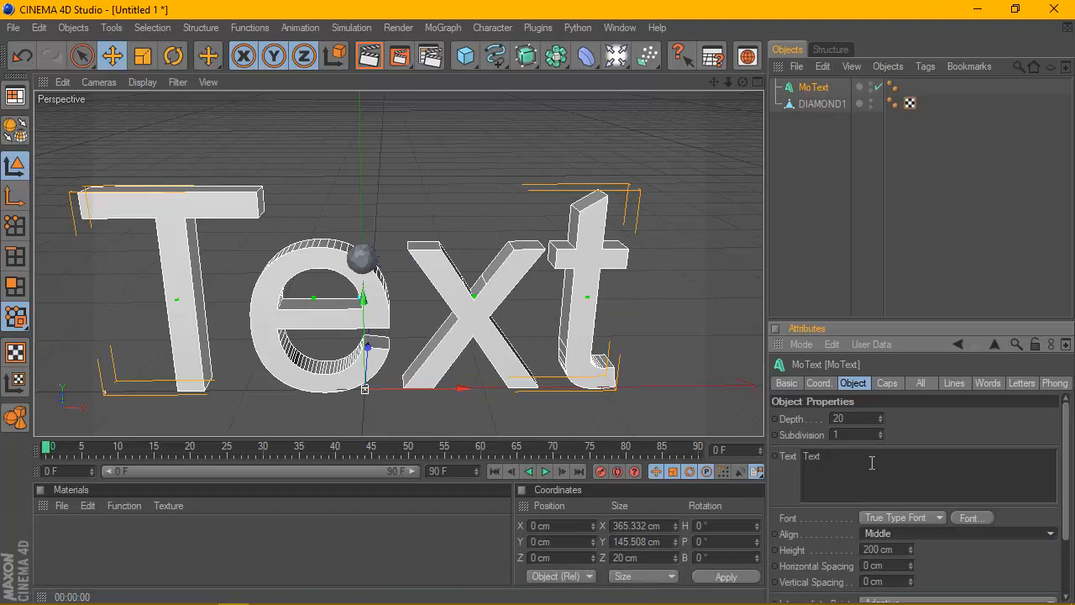
drag(873, 462, 767, 461)
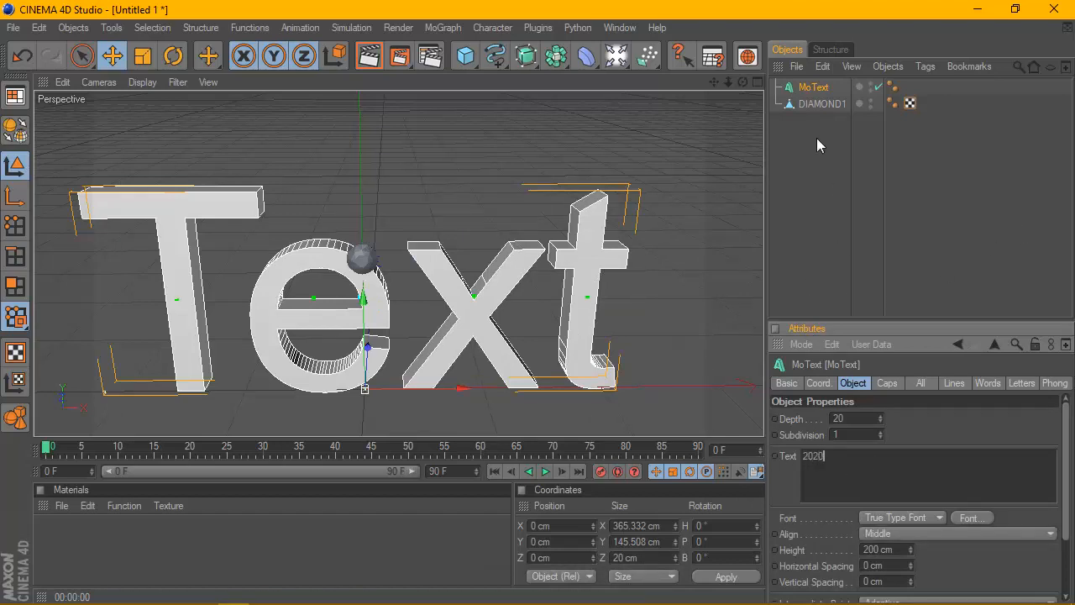
click(827, 85)
scroll(532, 194, down, 2)
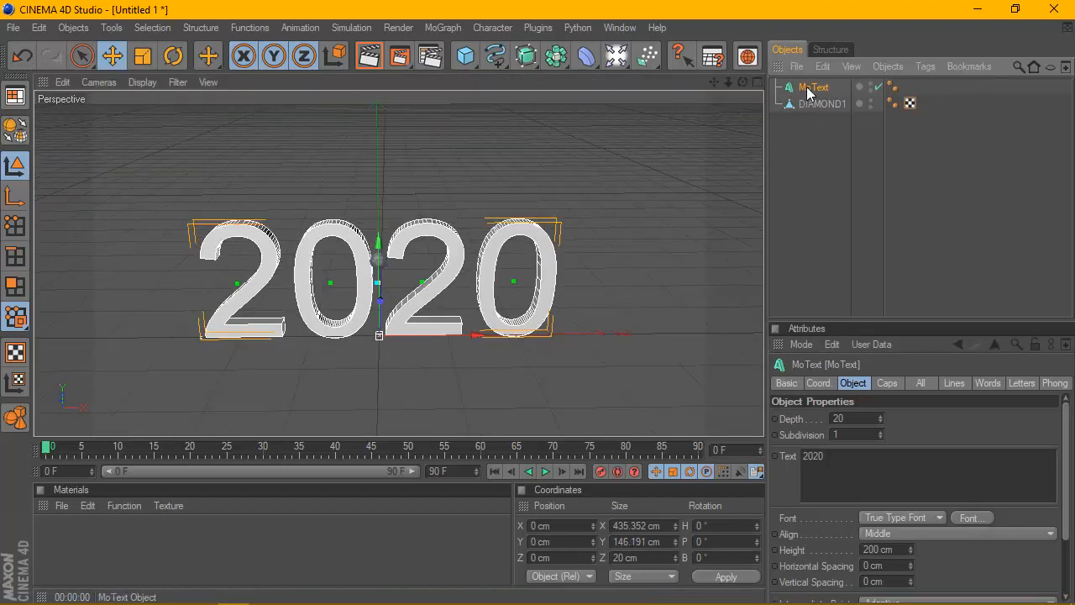
Step: Delete the MoText object and replace it with a Text spline reading 2020
key(Delete)
click(496, 55)
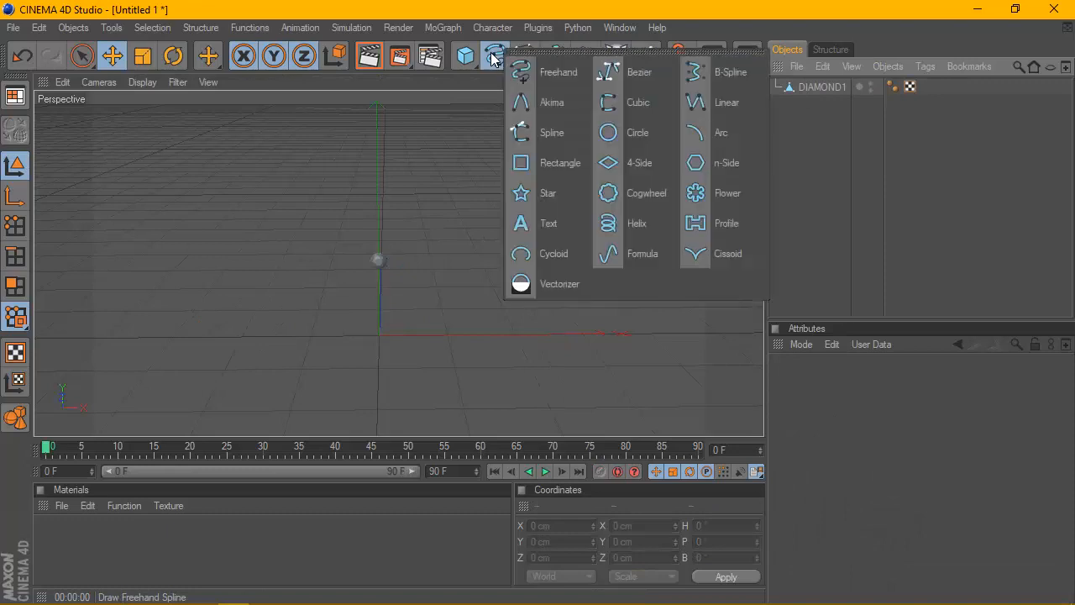
click(546, 221)
double_click(811, 417)
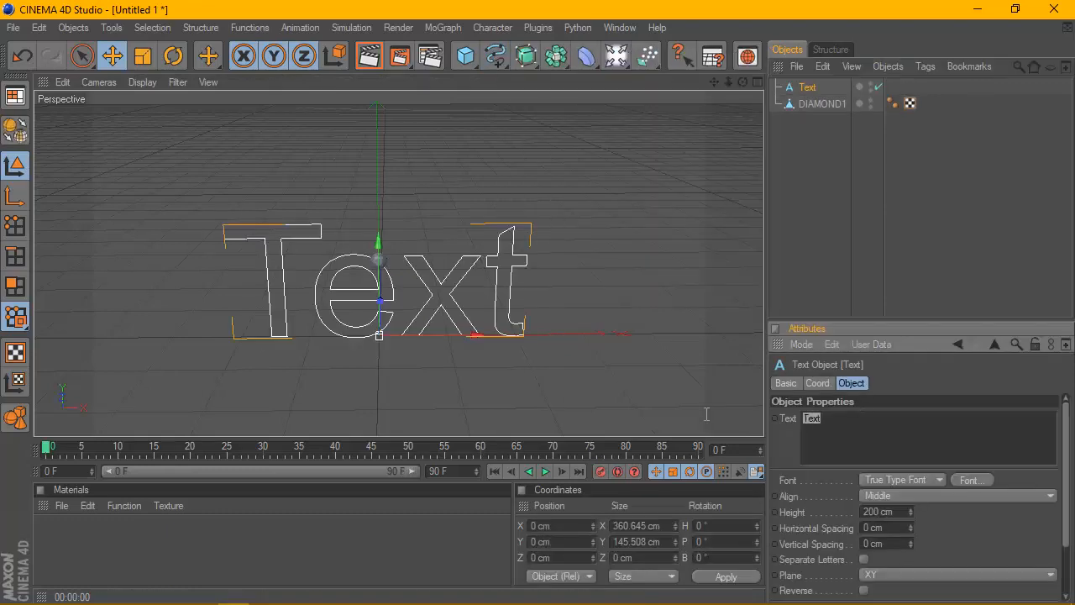
text(2020)
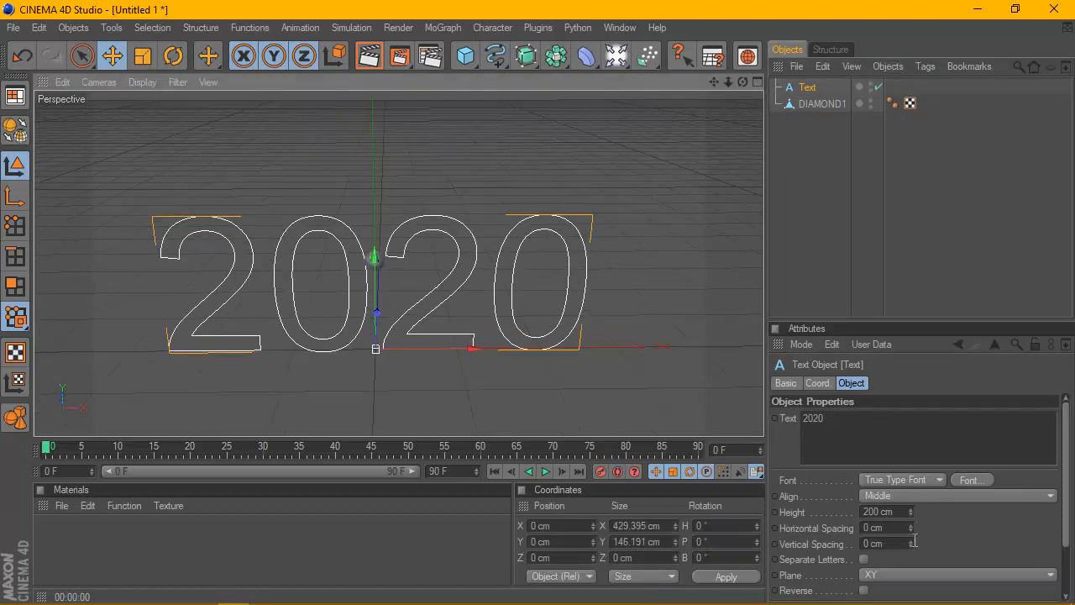
Step: Set the text spline's horizontal spacing to 10 cm and accept Arial as its font
drag(891, 529, 839, 538)
key(Return)
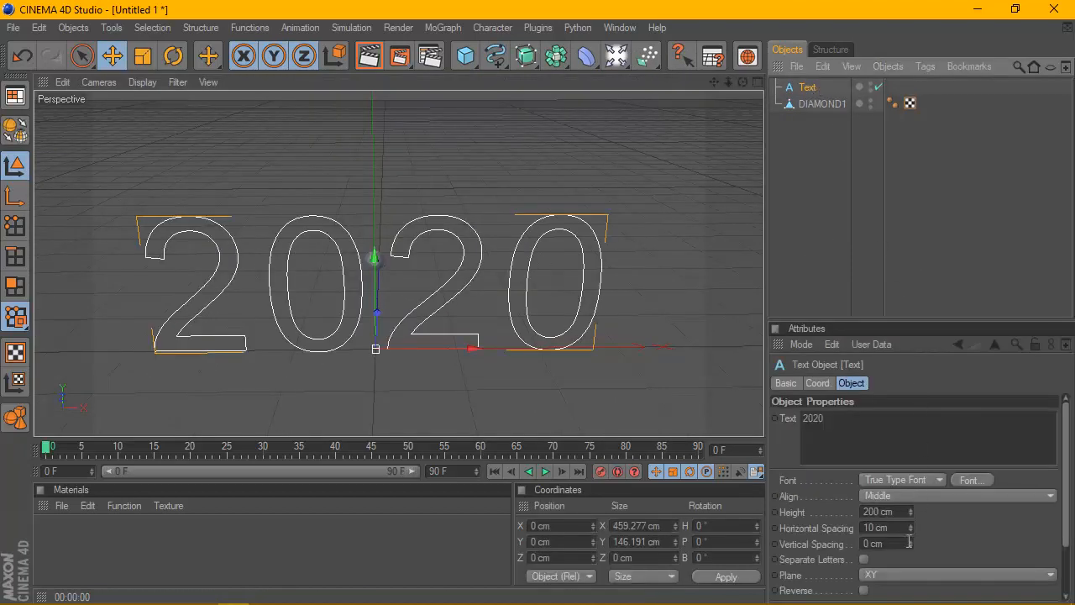
scroll(492, 189, up, 1)
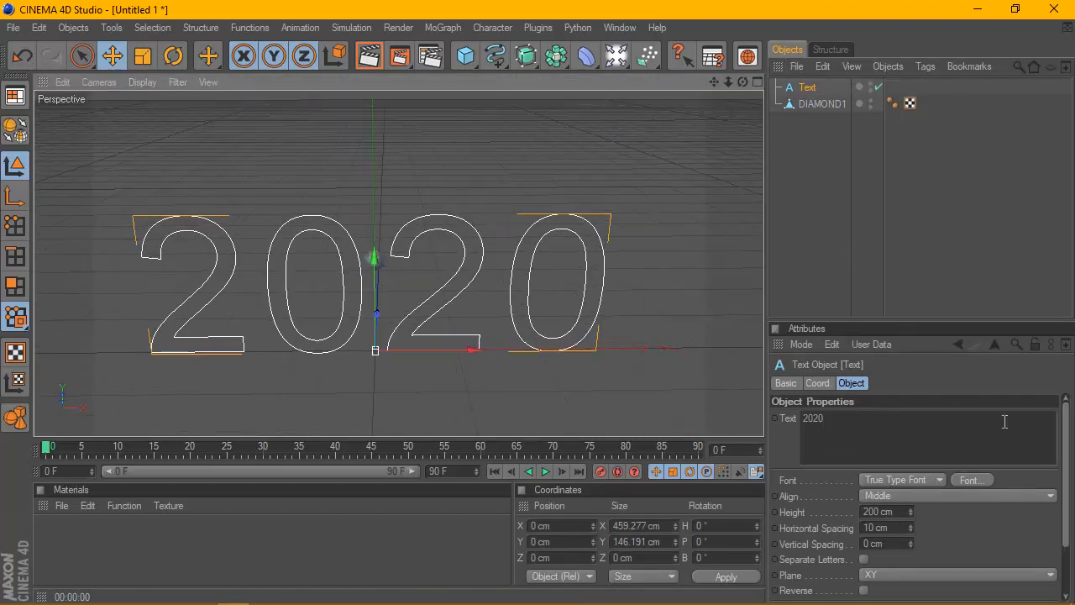
click(972, 479)
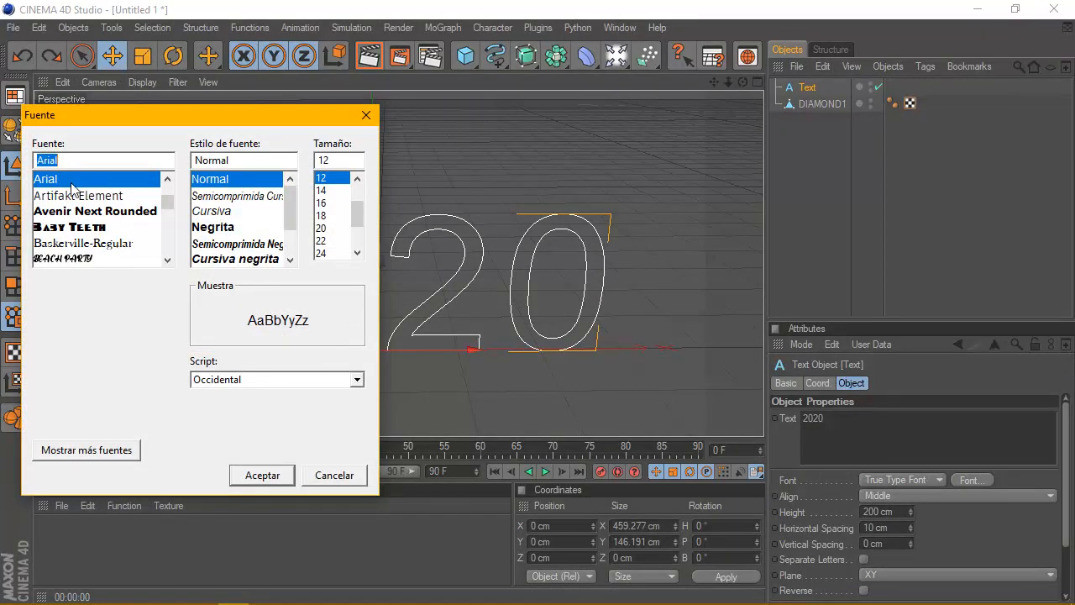
click(262, 475)
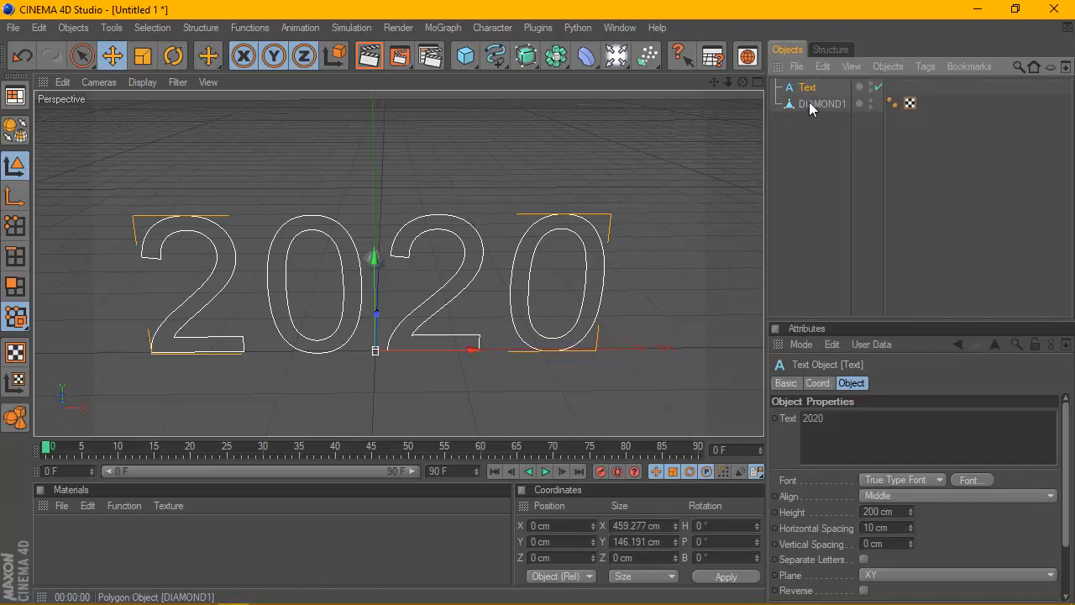
Step: Add a MoGraph Cloner to the scene and make DIAMOND1 its child
mouse_move(809, 89)
mouse_down()
mouse_move(815, 110)
mouse_move(818, 93)
mouse_up()
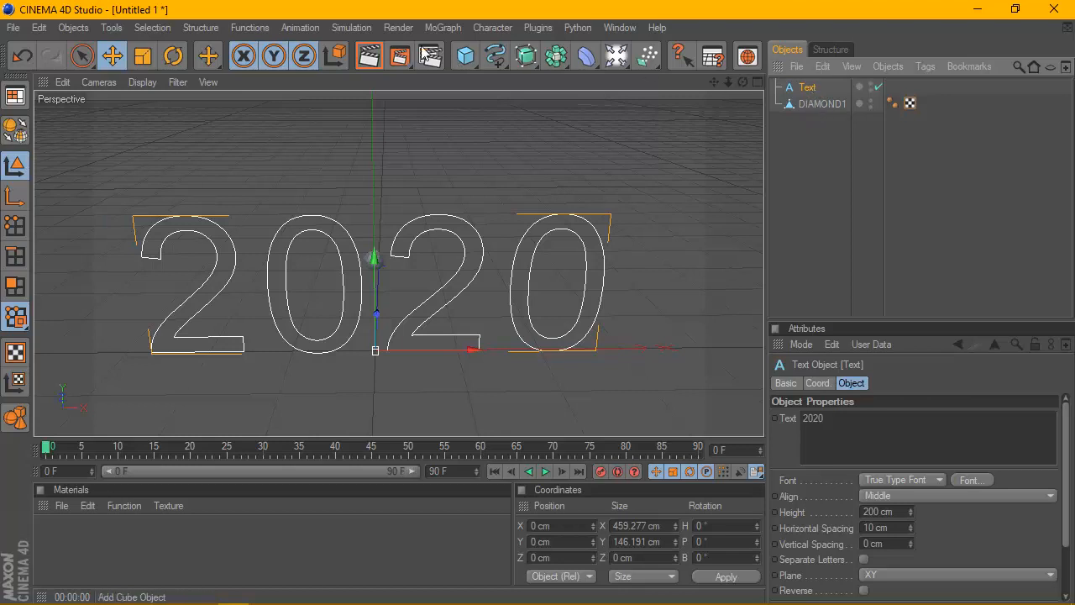
click(443, 27)
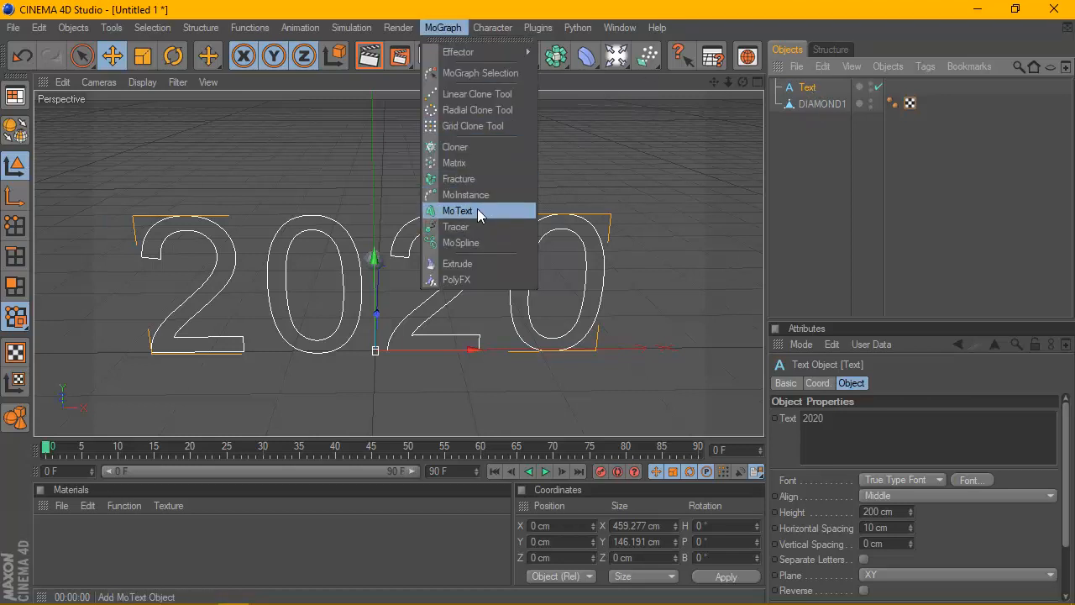
click(476, 147)
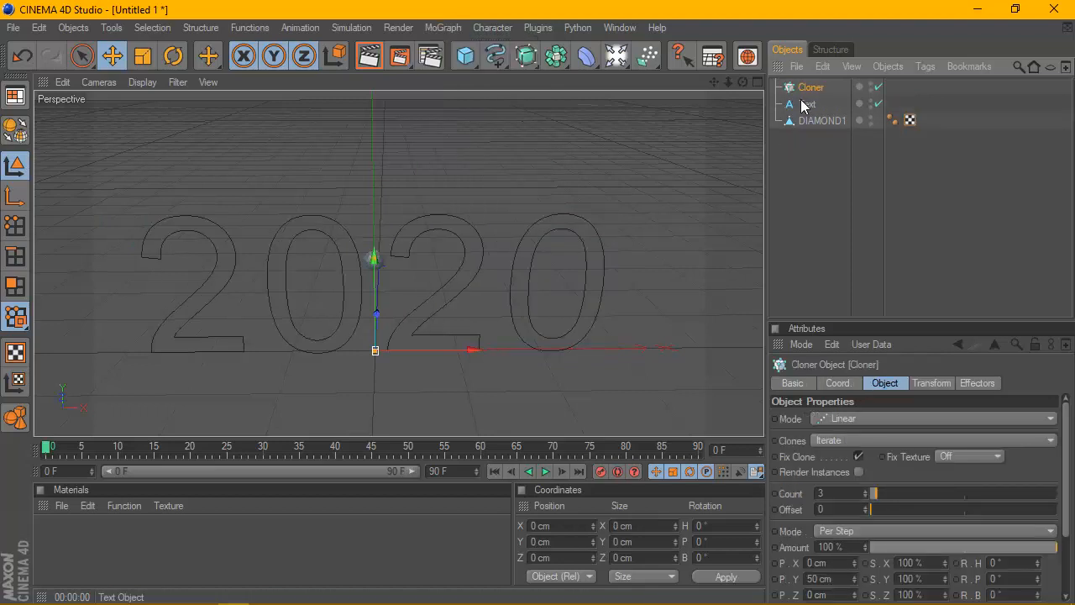
click(813, 121)
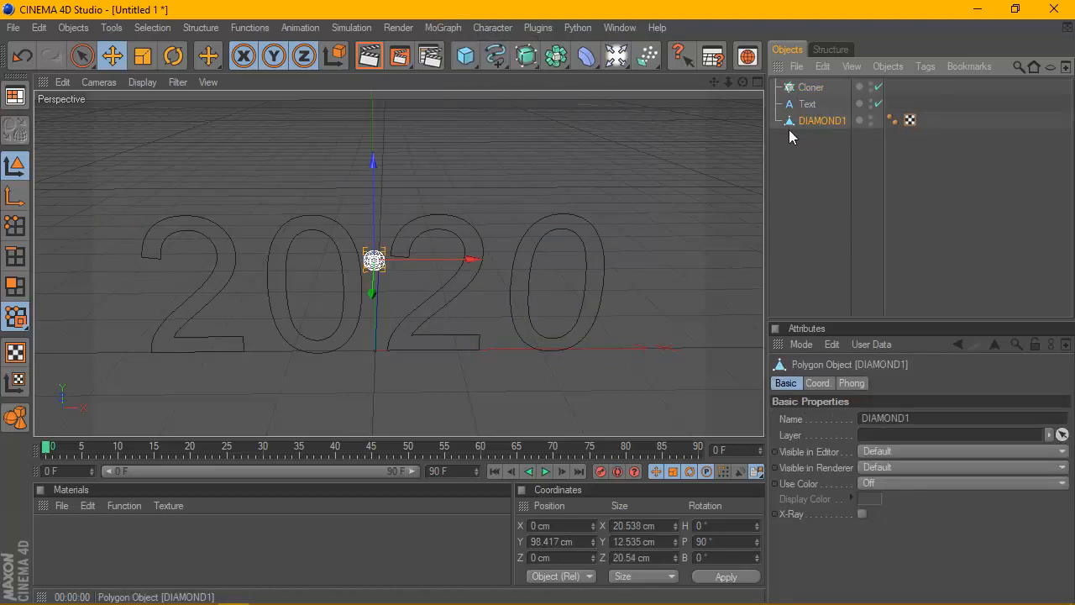
drag(800, 124, 812, 89)
Step: Examine the orientation of the cloned diamonds against the 2020 outline from a lower viewing angle
scroll(434, 244, up, 2)
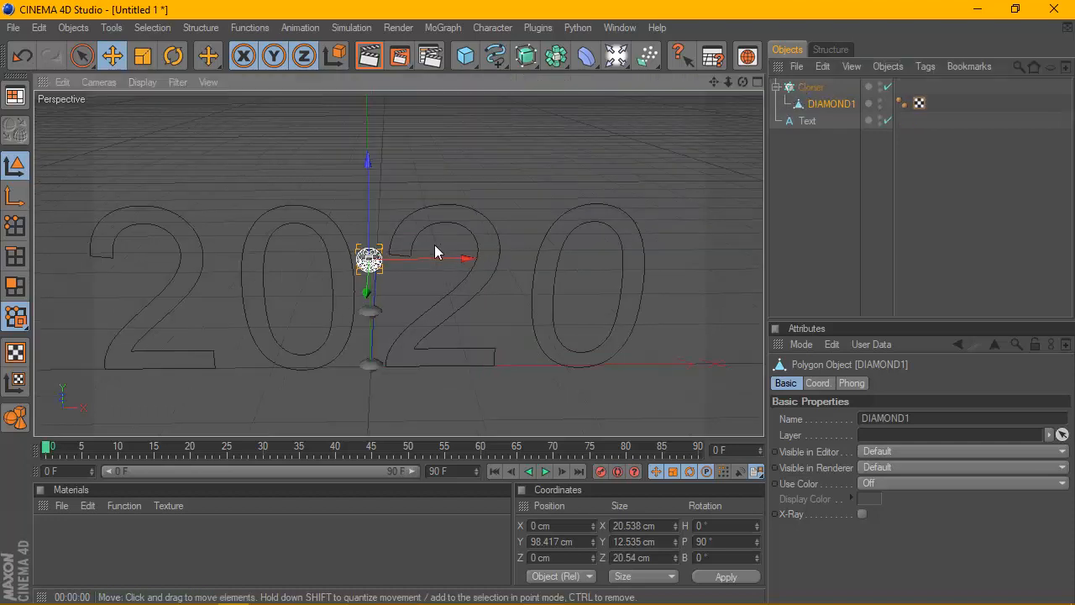
scroll(433, 250, up, 5)
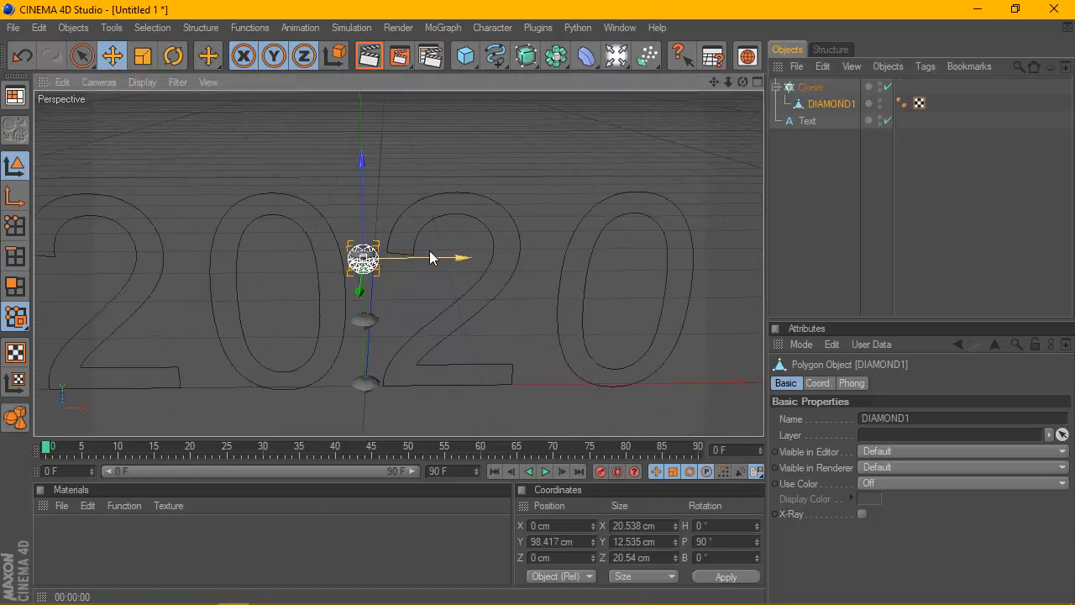
click(803, 222)
scroll(591, 242, down, 3)
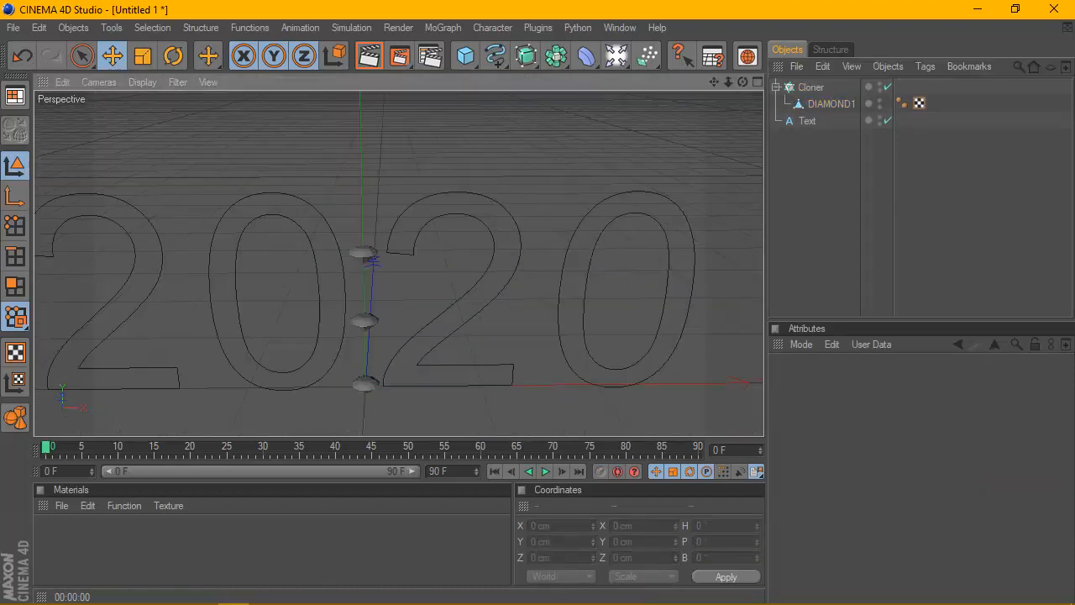
drag(742, 82, 743, 43)
scroll(470, 256, up, 3)
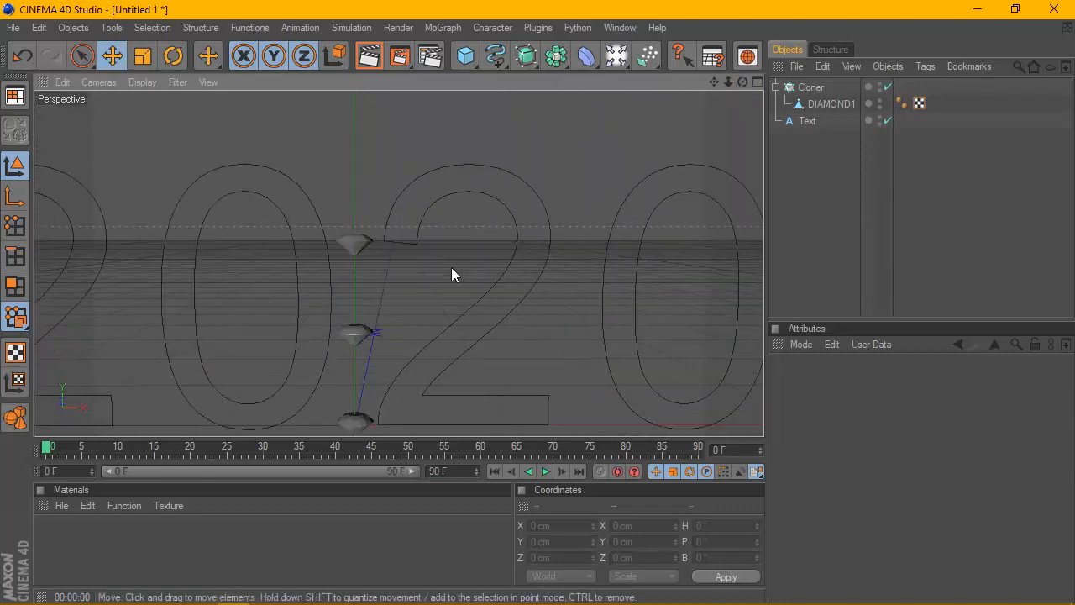
click(369, 55)
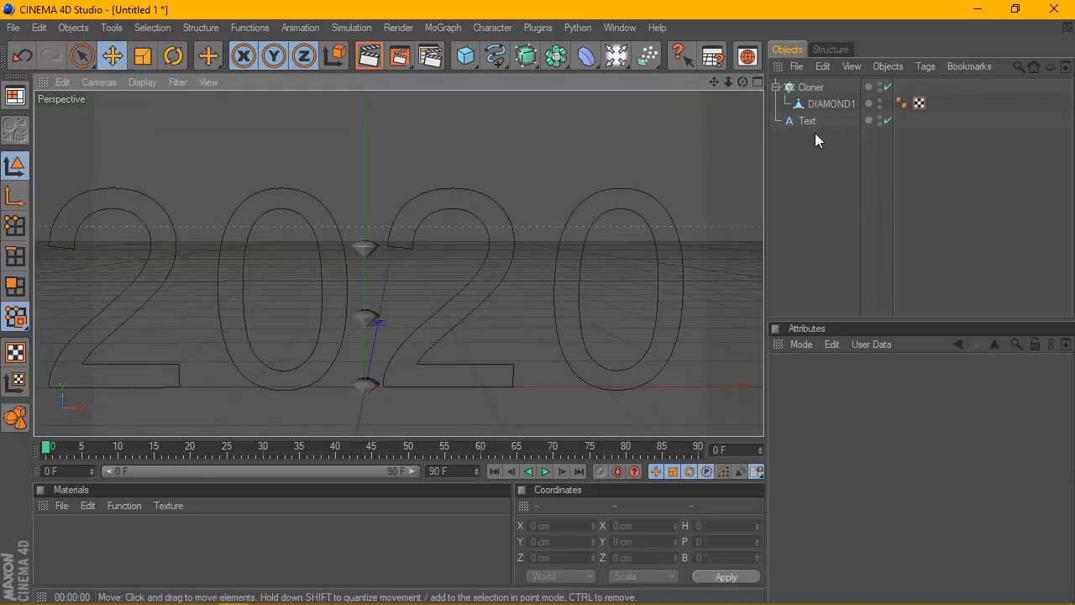
click(825, 103)
scroll(397, 240, up, 2)
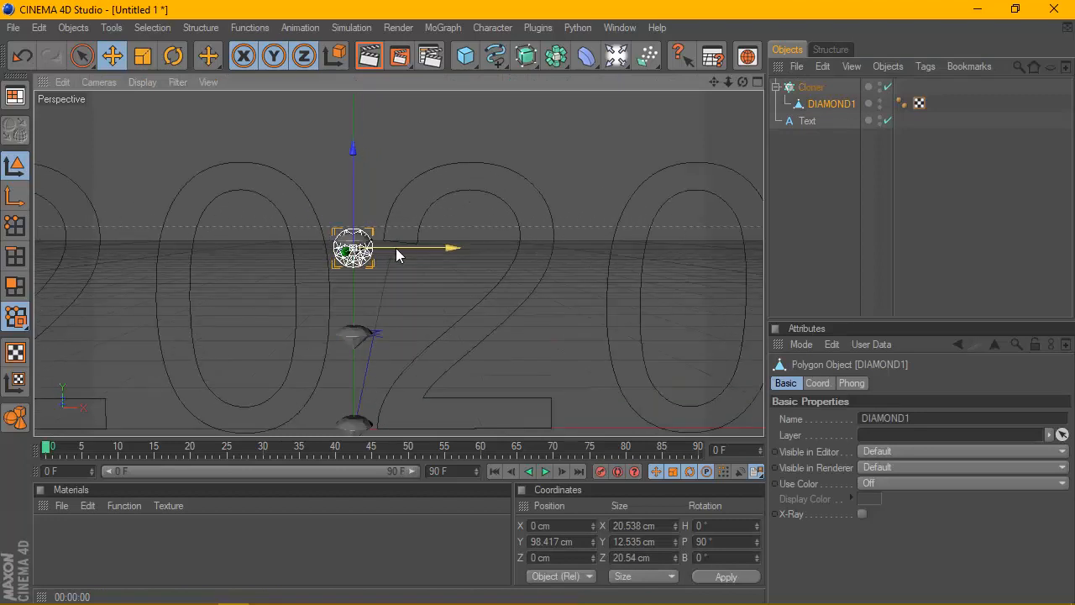
scroll(385, 325, up, 2)
scroll(382, 318, down, 2)
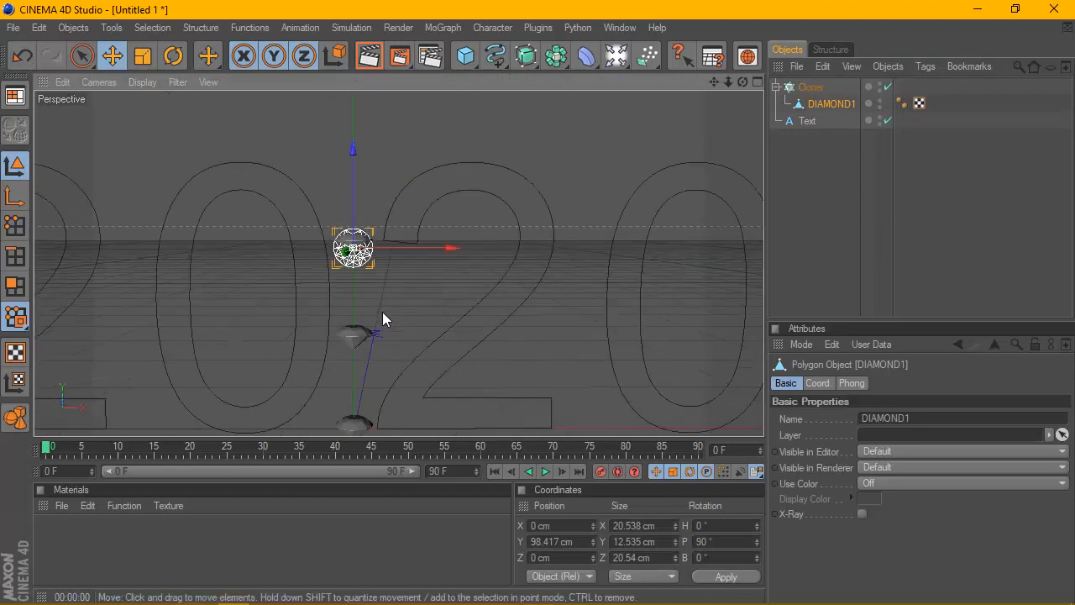
click(907, 190)
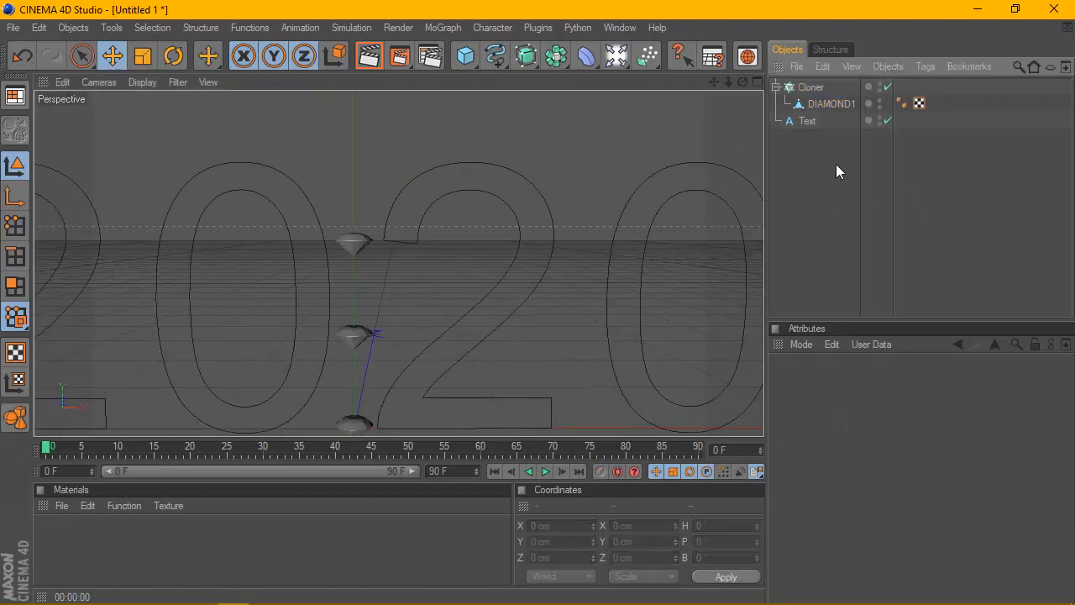
Step: Try rotating DIAMOND1 inside the Cloner, and undo the rotation
click(813, 103)
scroll(435, 250, down, 1)
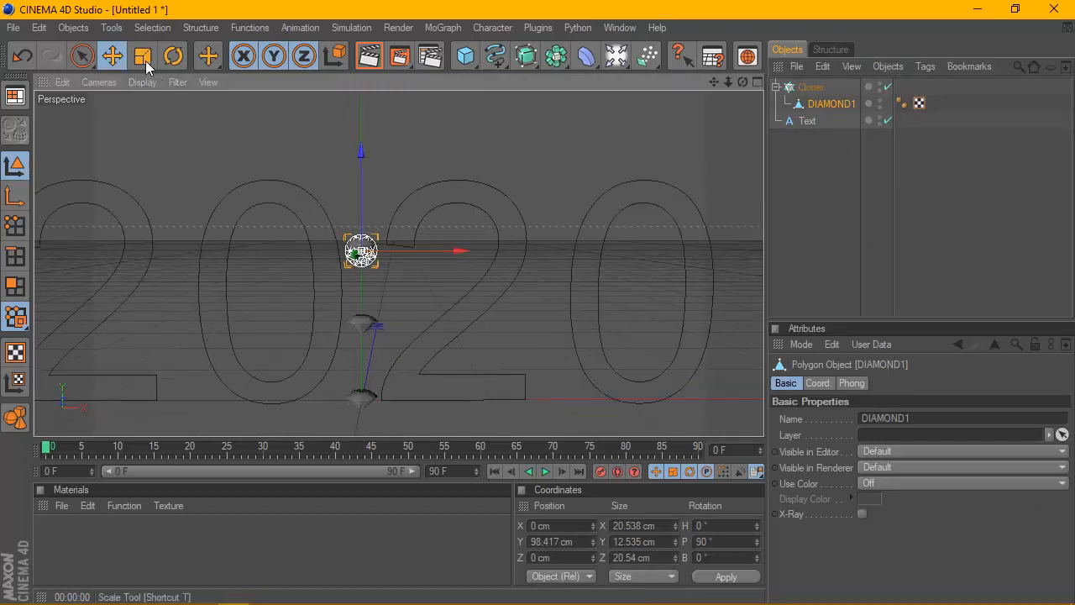
click(173, 56)
drag(360, 219, 377, 247)
key(ctrl+z)
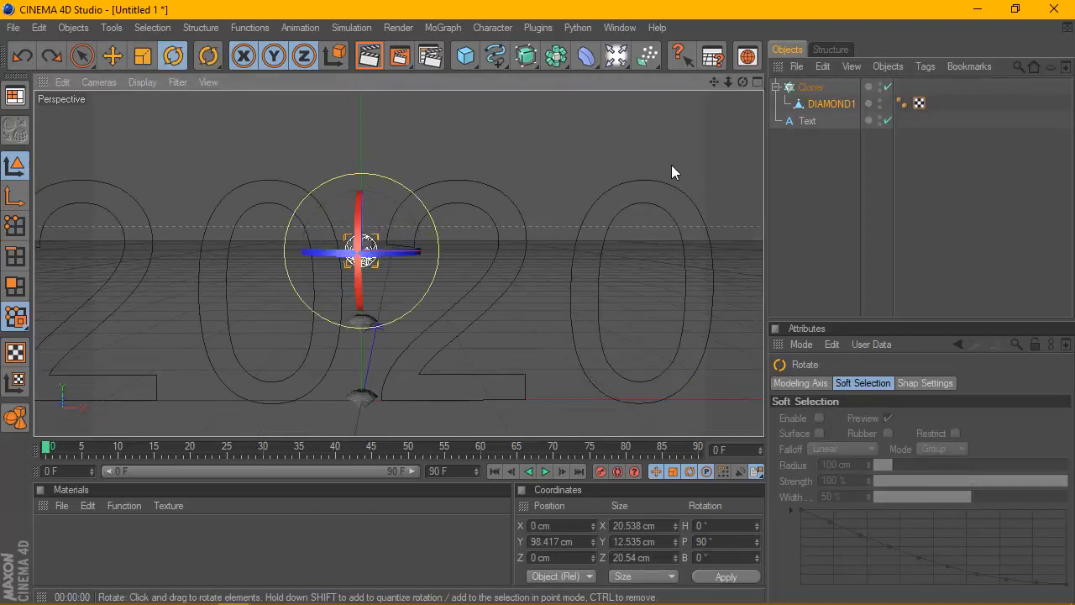
click(819, 105)
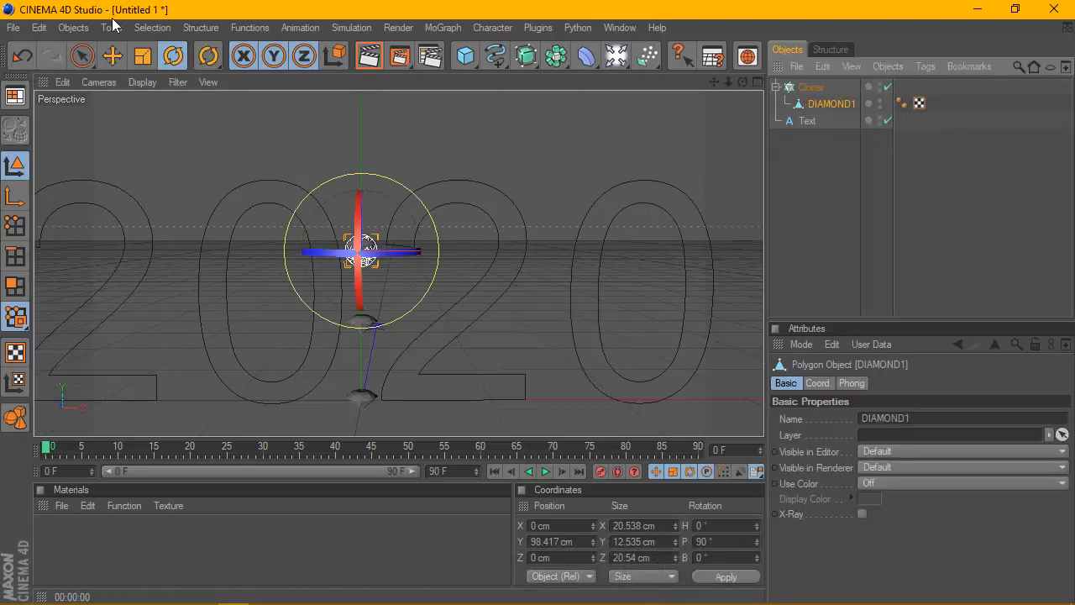
click(104, 56)
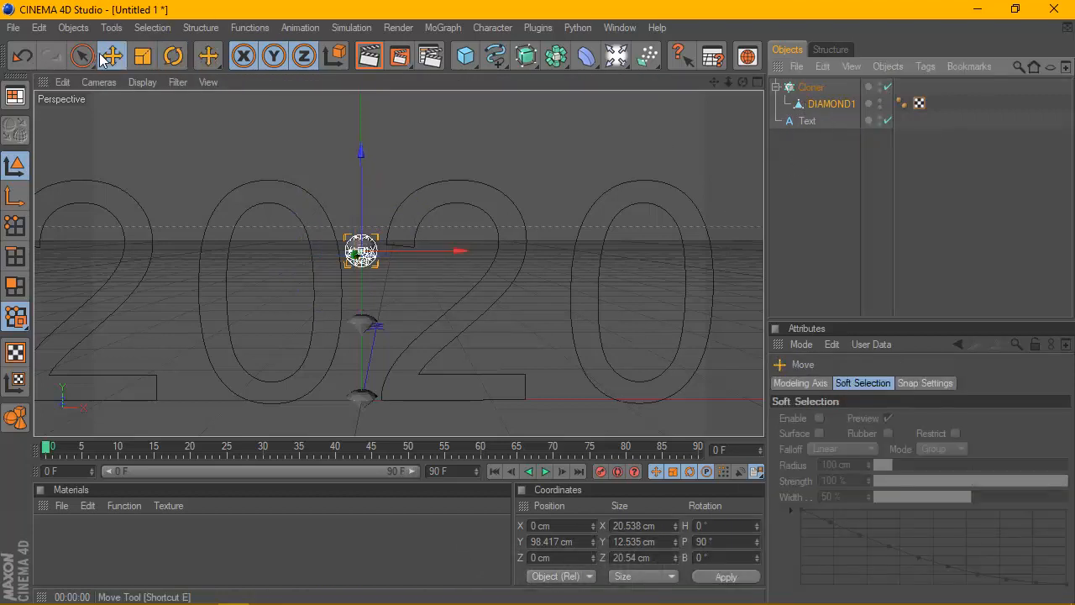
Step: Set the Cloner's mode to Object, enlarging the area that shows its attributes
click(810, 87)
drag(876, 328, 876, 196)
click(859, 286)
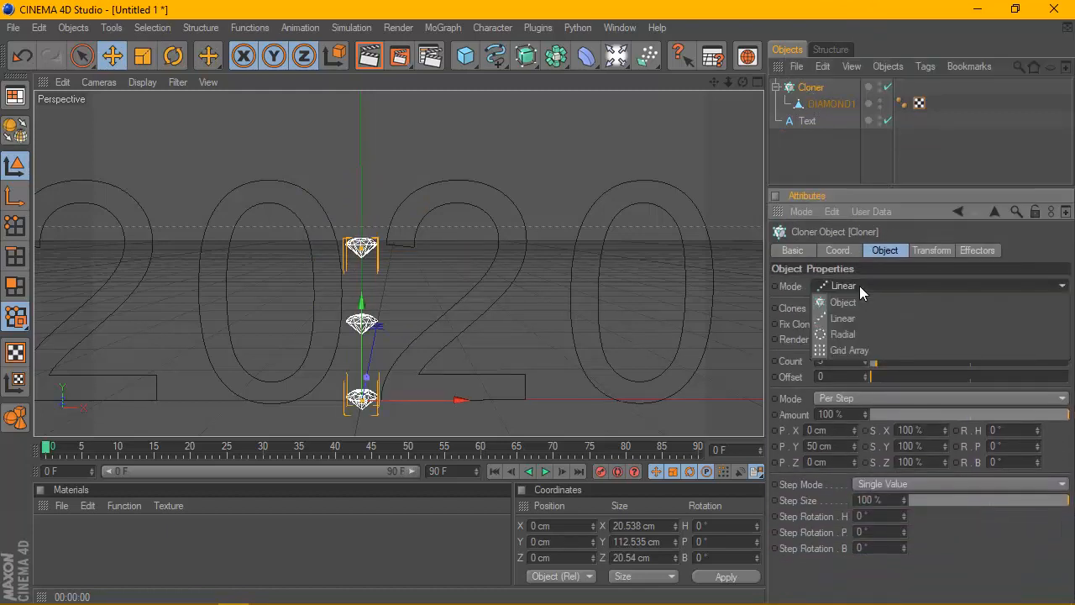
click(859, 286)
click(860, 285)
click(860, 286)
click(854, 310)
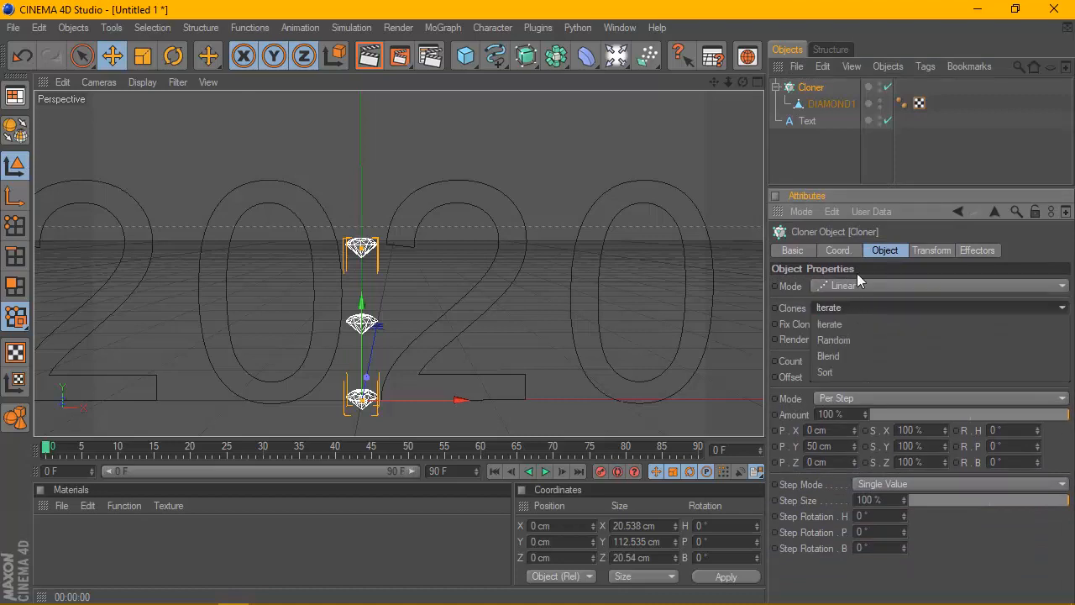
click(889, 267)
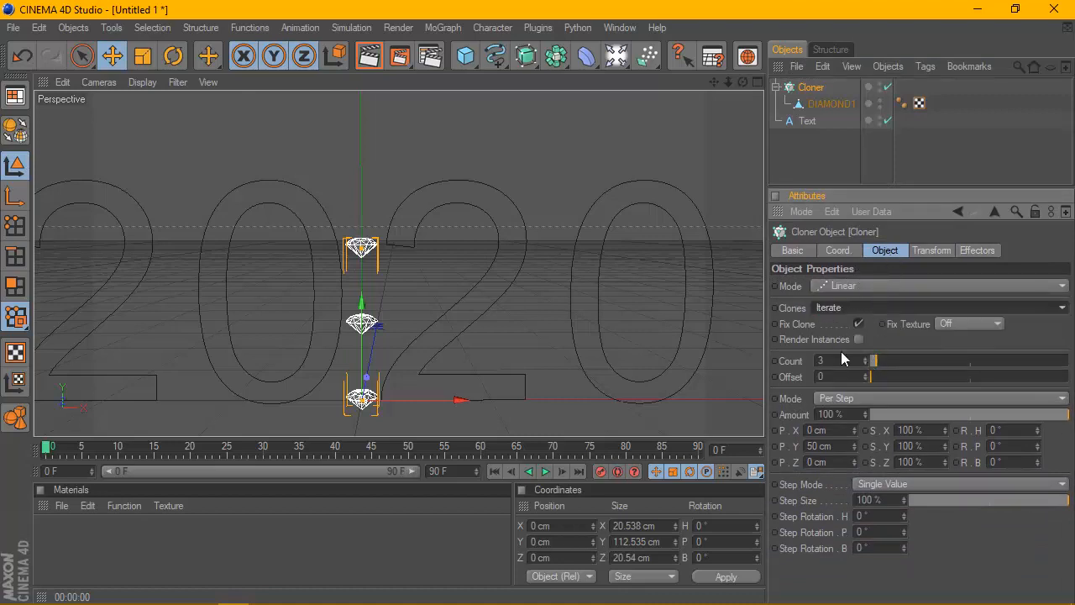
click(869, 309)
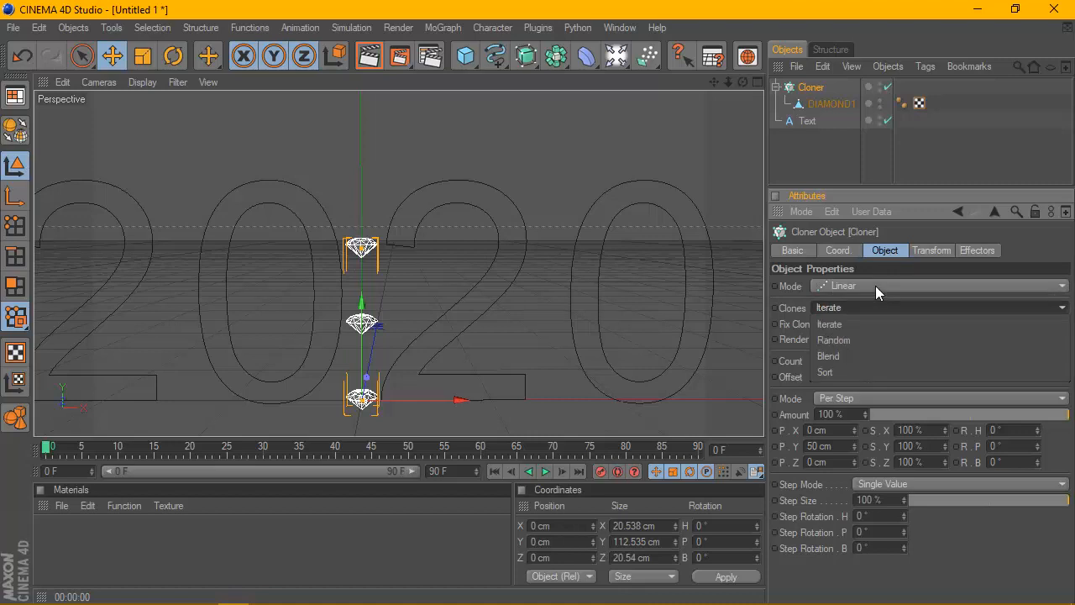
click(875, 286)
click(876, 285)
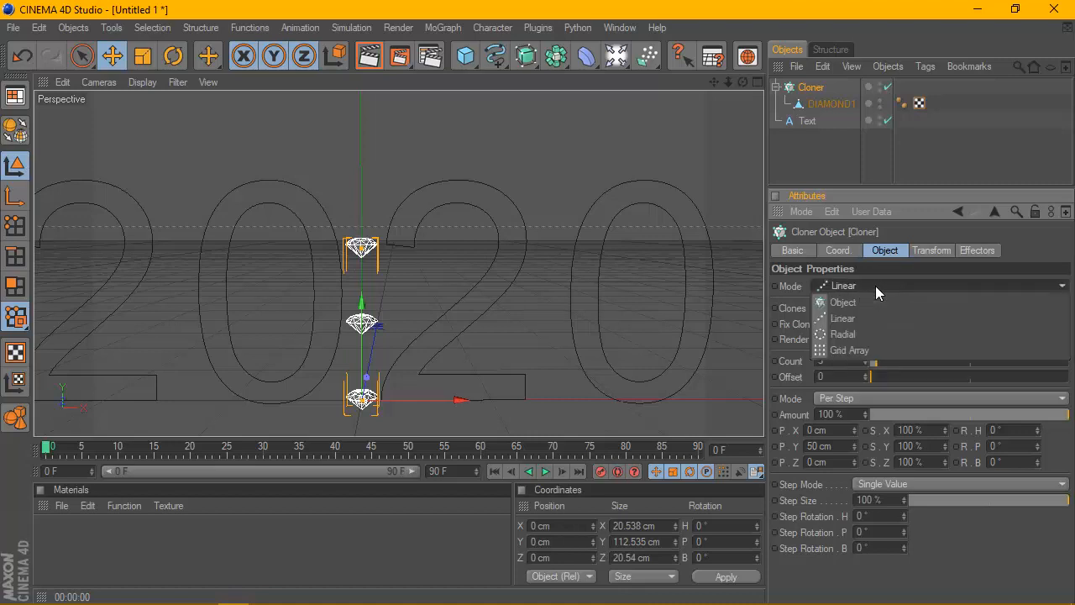
click(865, 303)
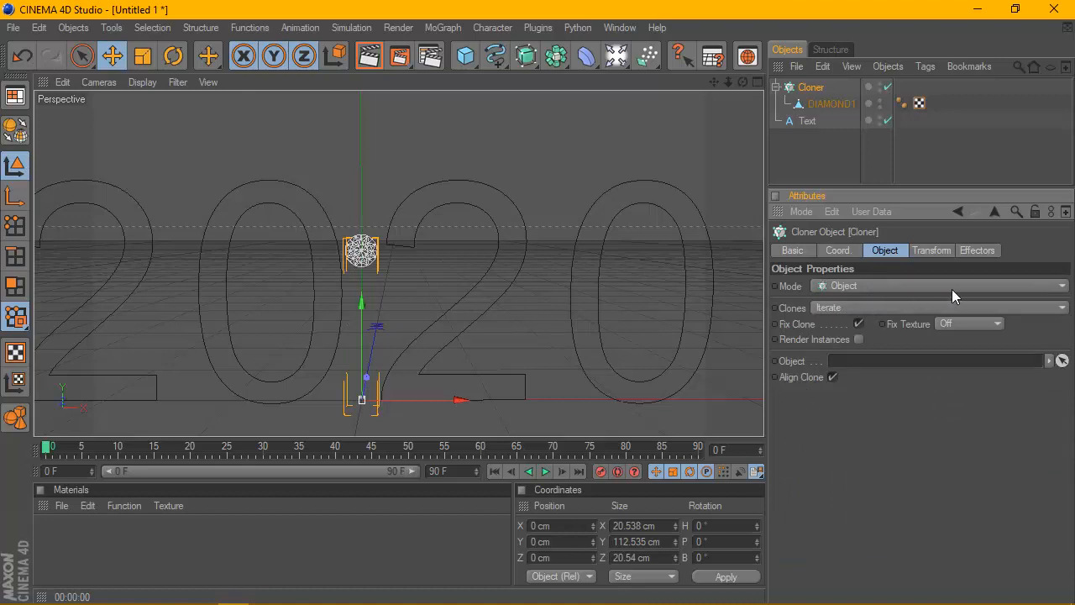
Step: Link the Text spline as the Cloner's object and set its distribution to Step
drag(804, 121, 860, 363)
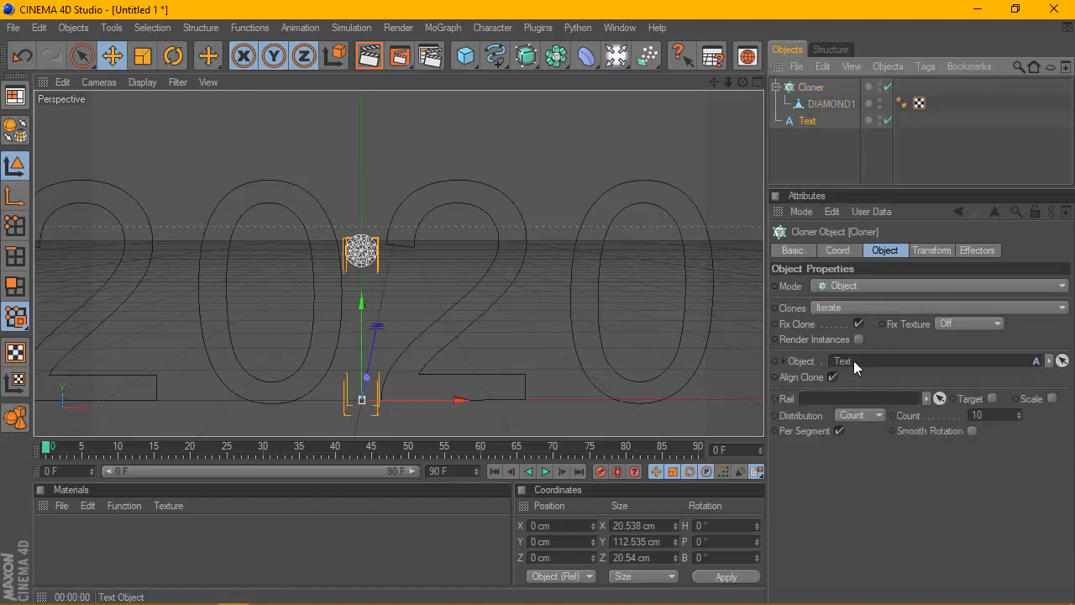
click(866, 415)
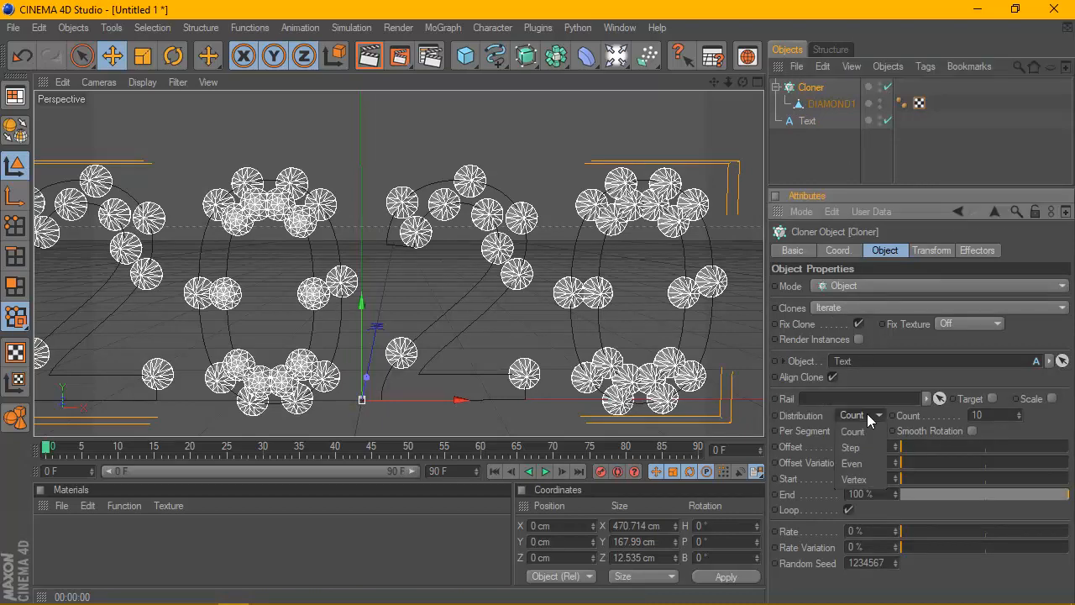
click(857, 448)
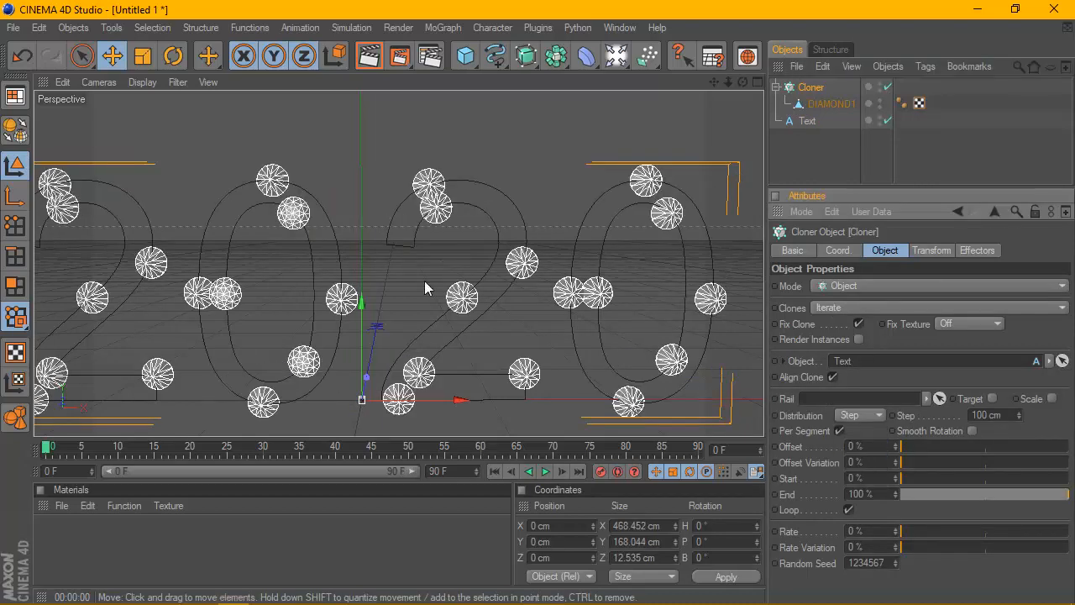
Step: Widen the attributes area and set the Cloner's step spacing along the text to 23 cm
scroll(420, 277, down, 3)
drag(765, 202, 643, 200)
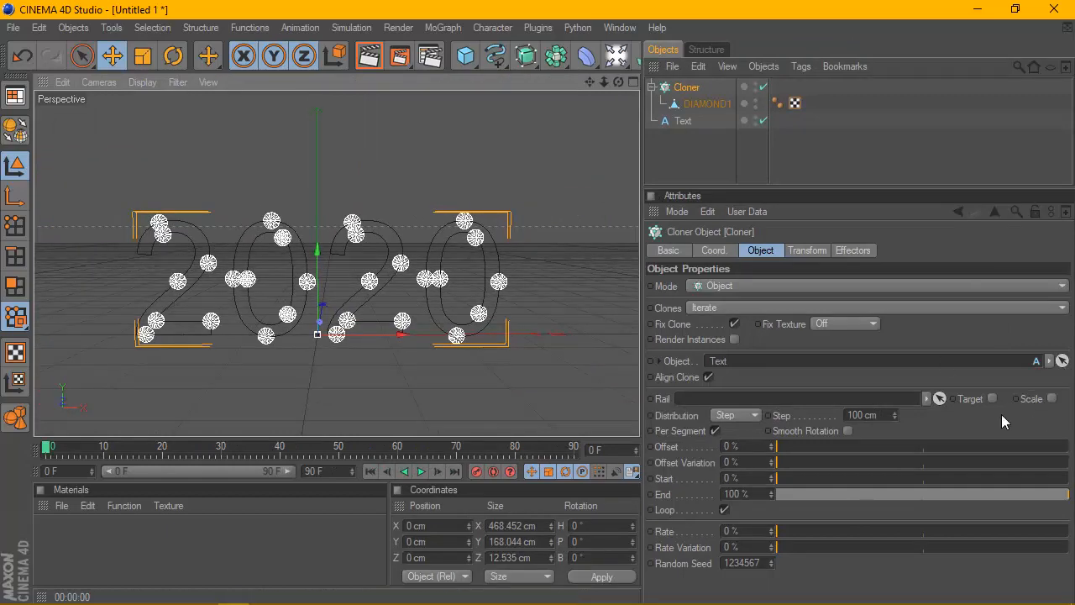
mouse_move(898, 417)
mouse_down()
mouse_move(898, 517)
mouse_move(898, 420)
mouse_up()
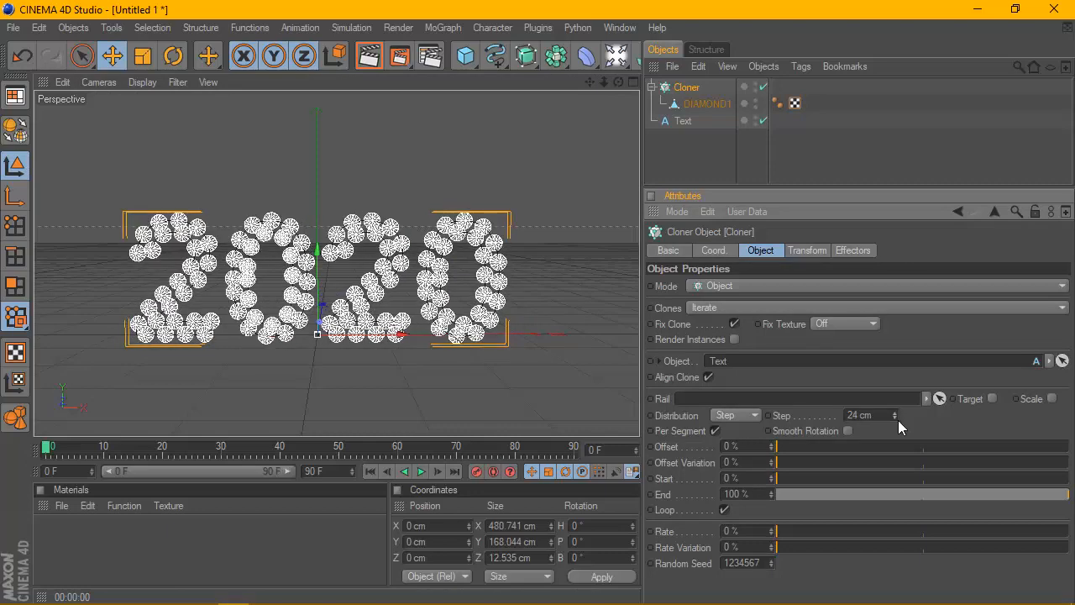
Step: Render the viewport to check how closely the diamonds are spaced along the 2020 outline
scroll(367, 301, up, 1)
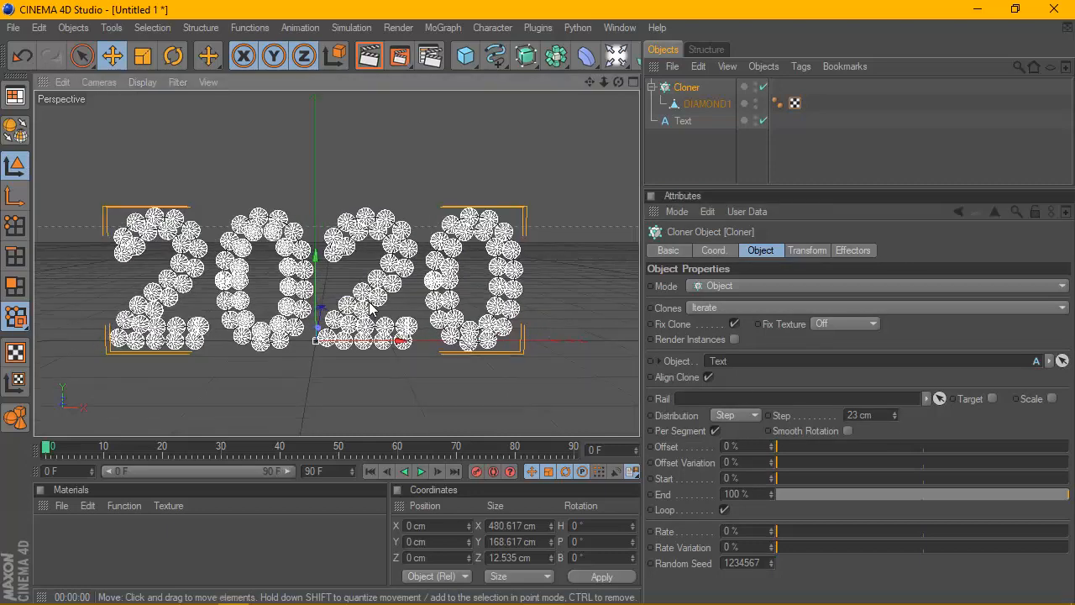
click(373, 57)
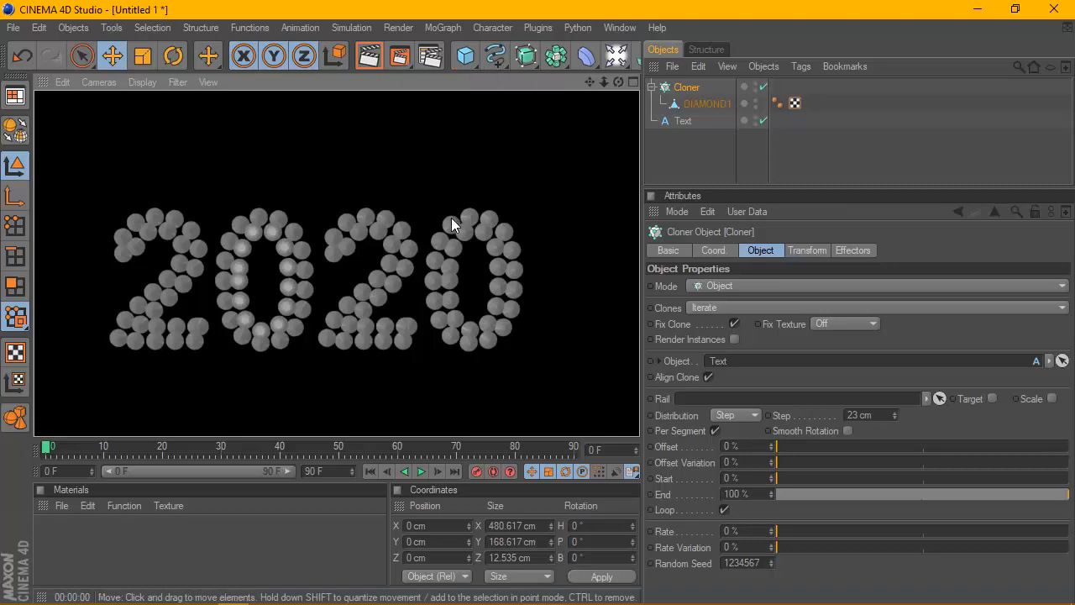
scroll(451, 217, up, 3)
click(369, 56)
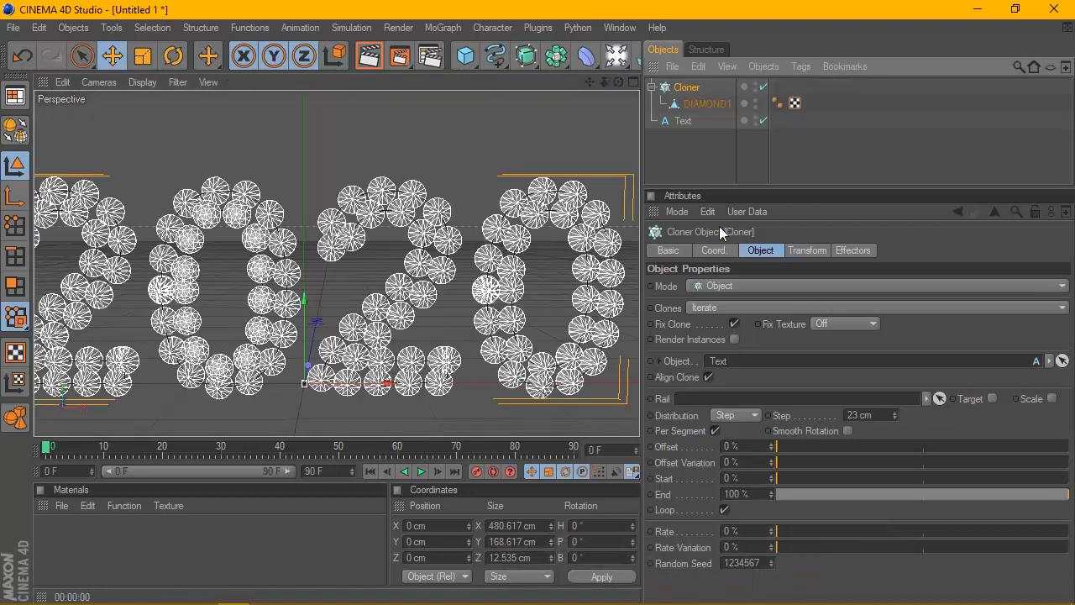
Step: Reapply the Cloner's Object mode, the link to the Text spline and the Step distribution
click(730, 285)
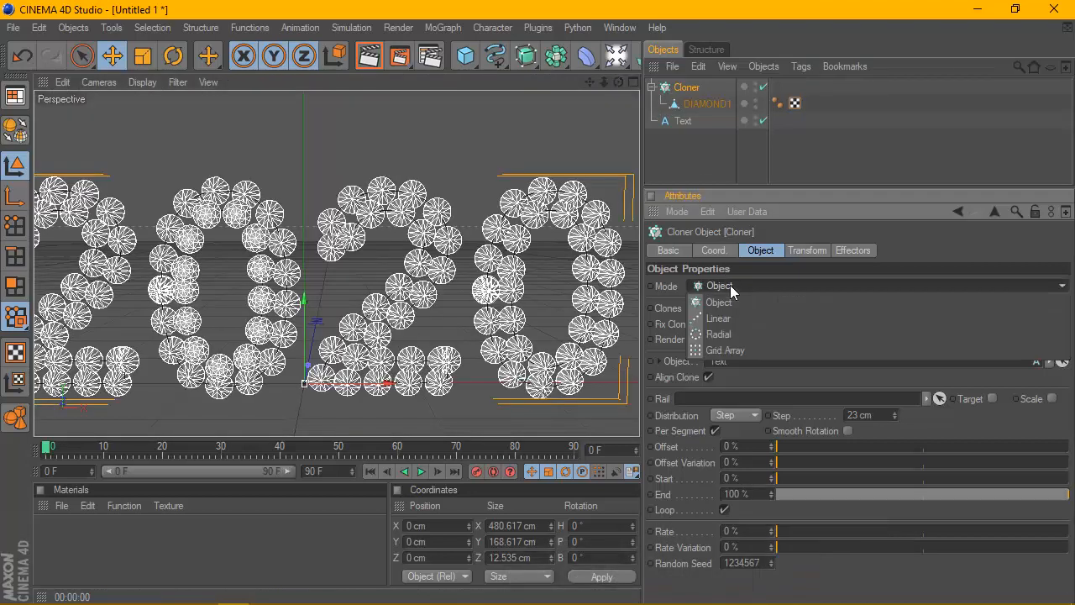
click(719, 302)
drag(683, 121, 733, 364)
click(735, 415)
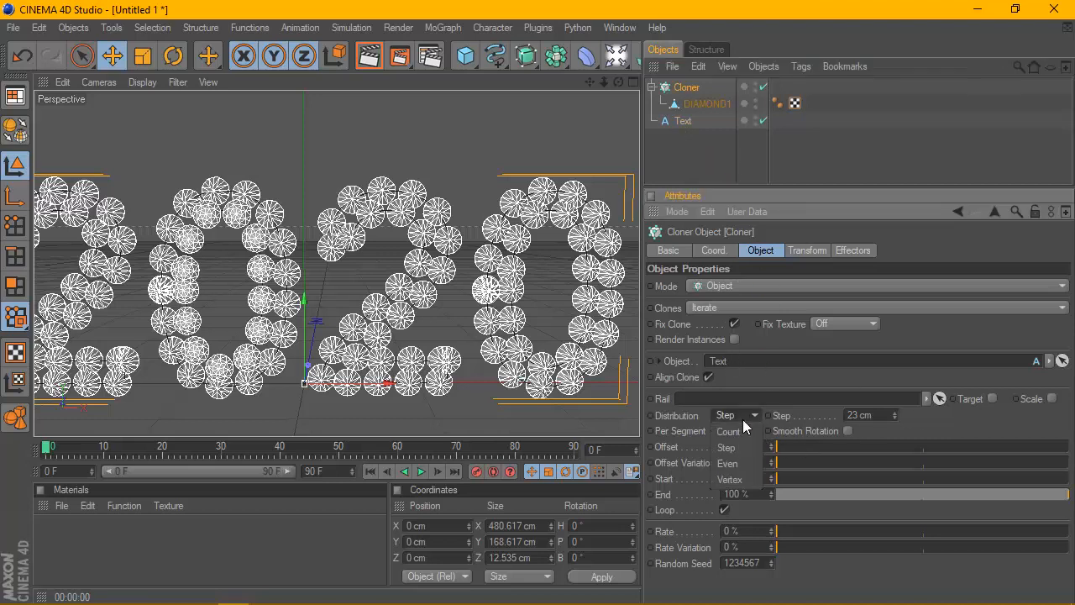
click(742, 447)
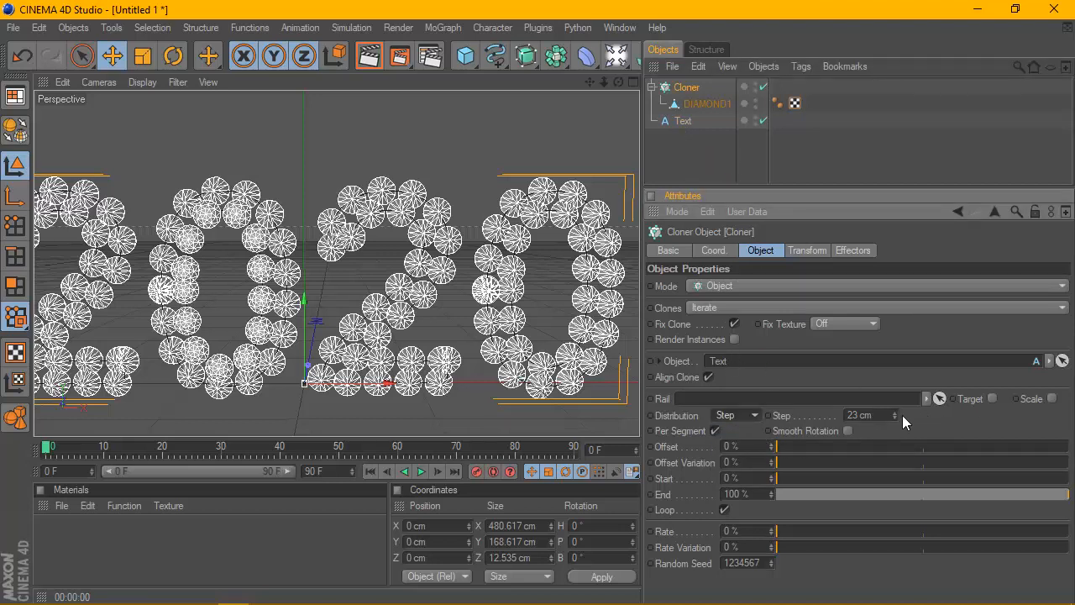
Step: Render the whole diamond 2020 text in the viewport, from the current view and from a slightly turned angle
scroll(322, 188, down, 2)
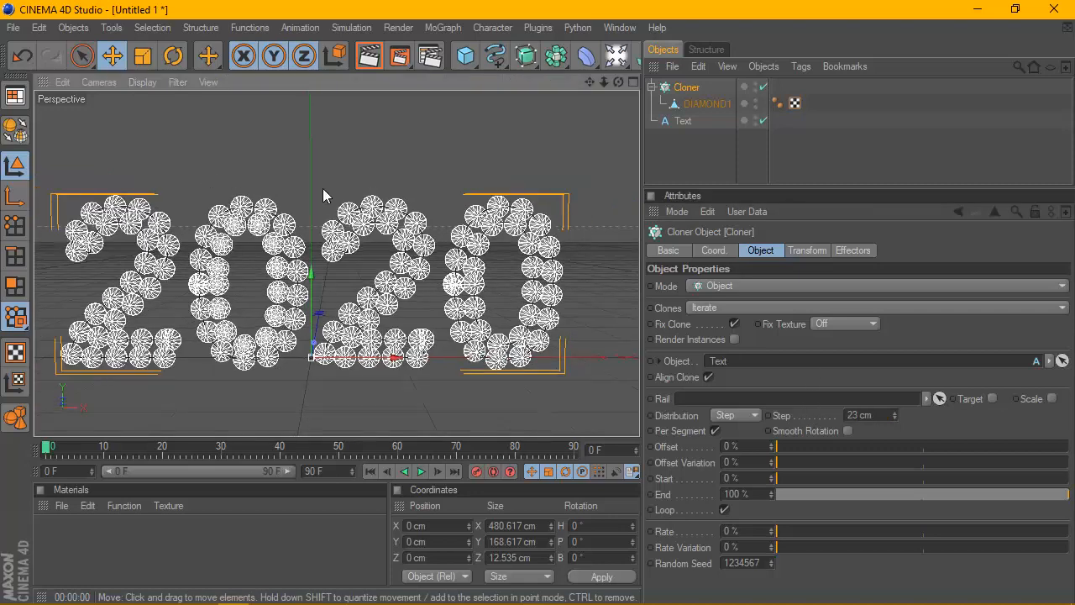
click(367, 58)
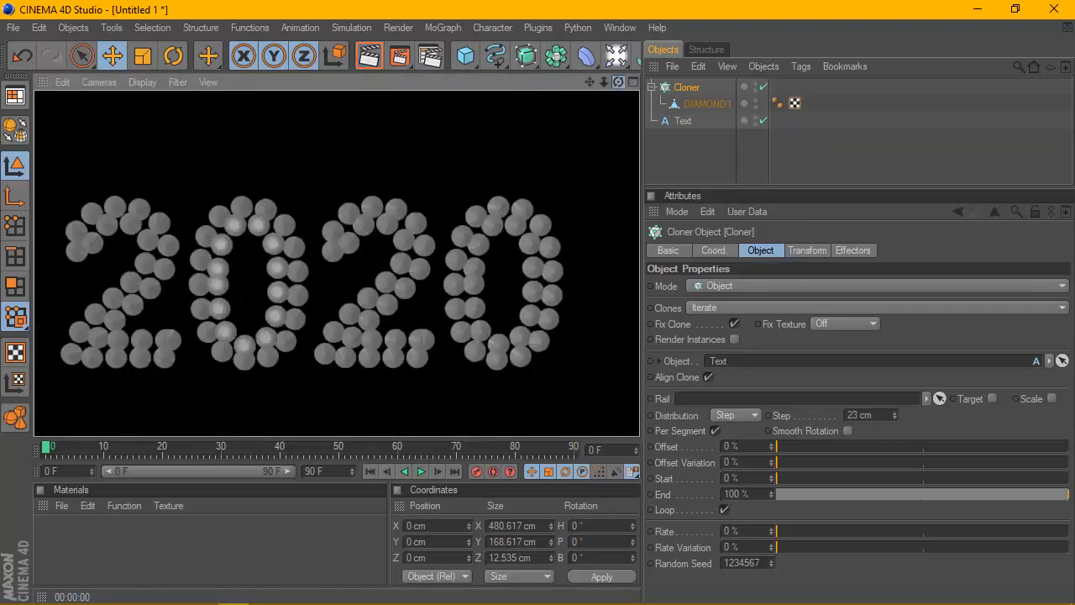
mouse_move(618, 82)
mouse_down()
mouse_move(479, 93)
mouse_move(462, 82)
mouse_move(592, 80)
mouse_move(479, 78)
mouse_move(592, 80)
mouse_move(664, 118)
mouse_move(654, 83)
mouse_move(723, 82)
mouse_move(618, 82)
mouse_up()
click(367, 58)
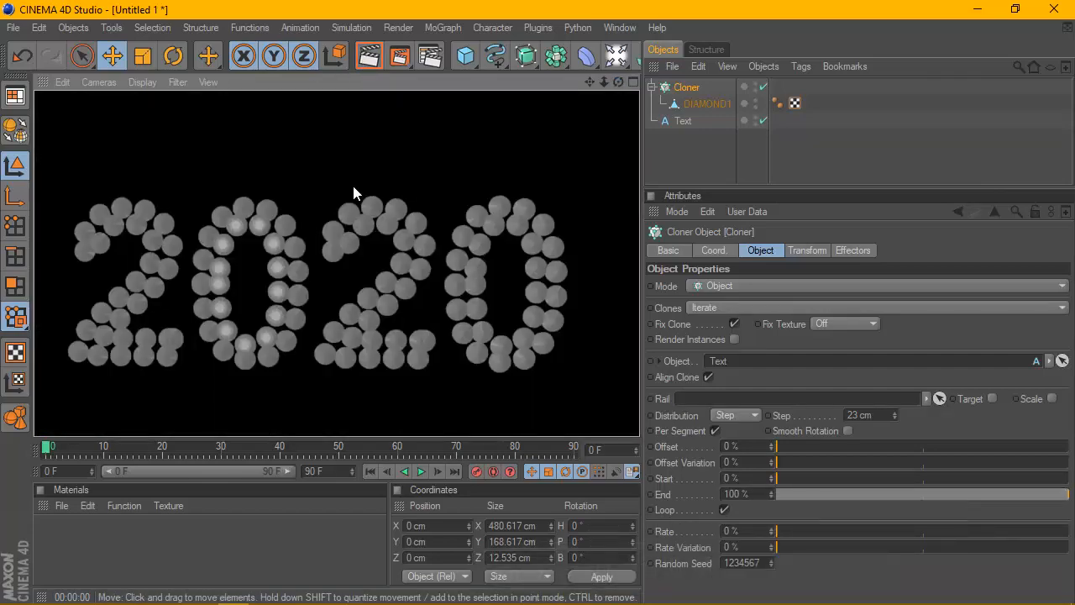
Step: Duplicate the Text spline as a separate object in the object list
click(683, 121)
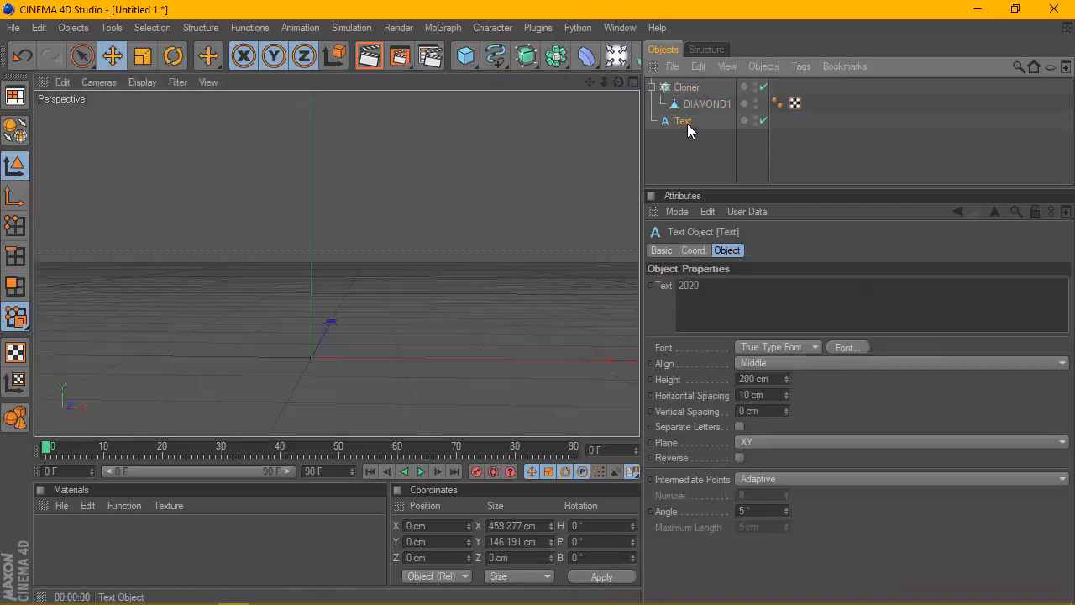
click(686, 88)
click(666, 122)
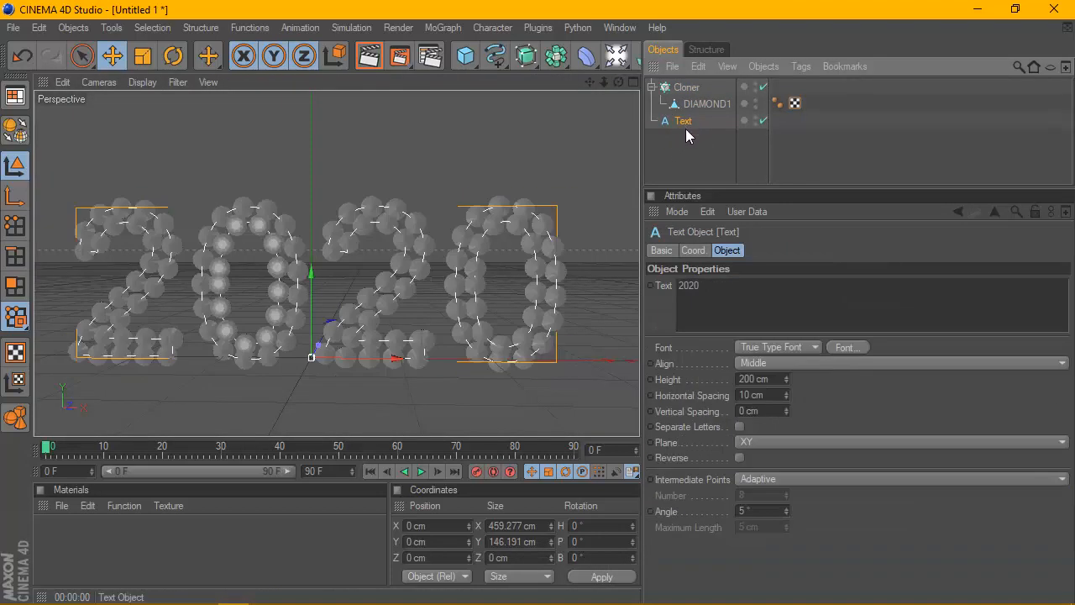
ctrl+drag(685, 164, 683, 157)
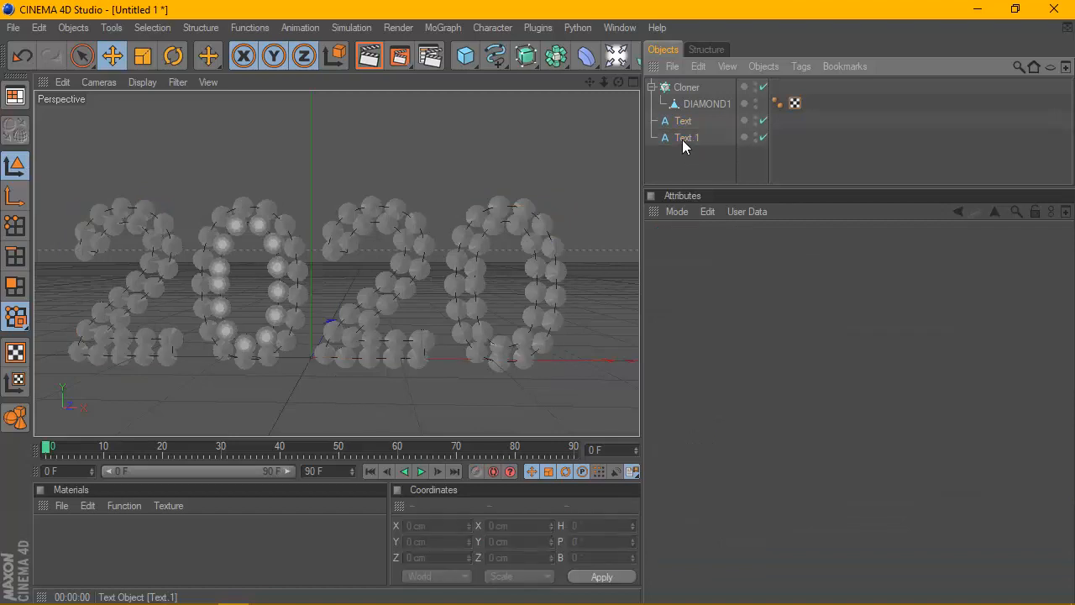
Step: Add an Extrude NURBS and make the duplicated spline Text.1 its child
click(683, 139)
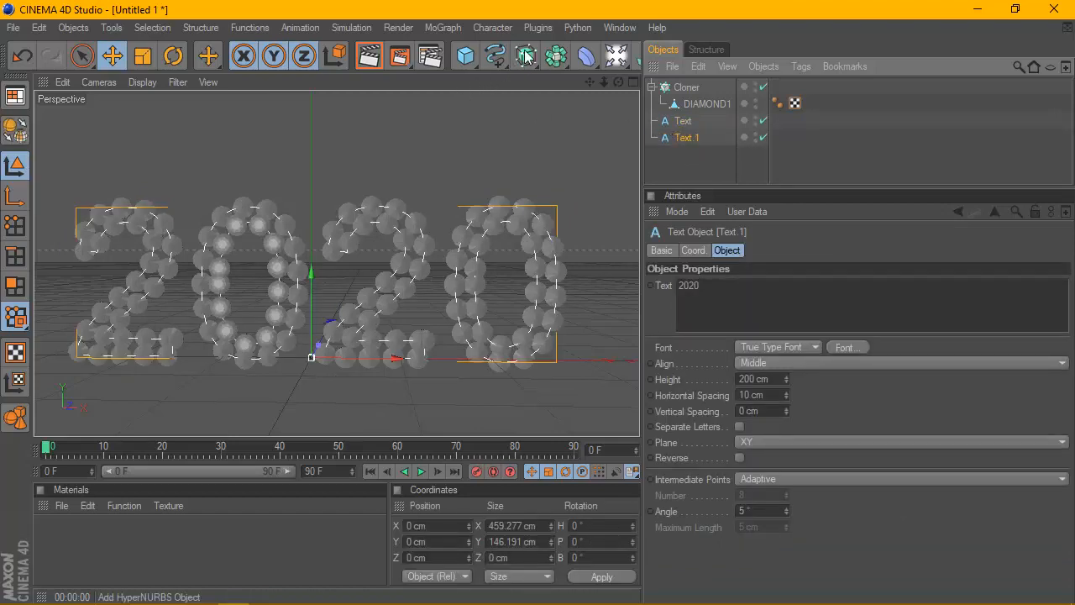
drag(526, 55, 713, 72)
drag(681, 149, 697, 91)
click(697, 89)
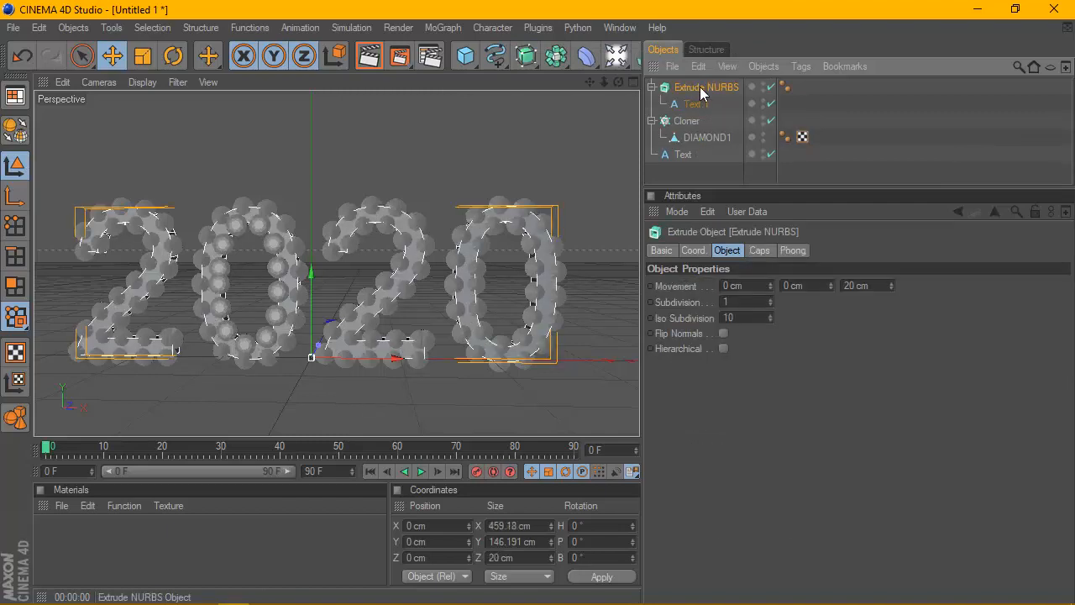
Step: Set the Extrude NURBS depth to 70 cm along Z
drag(874, 287, 829, 286)
text(7)
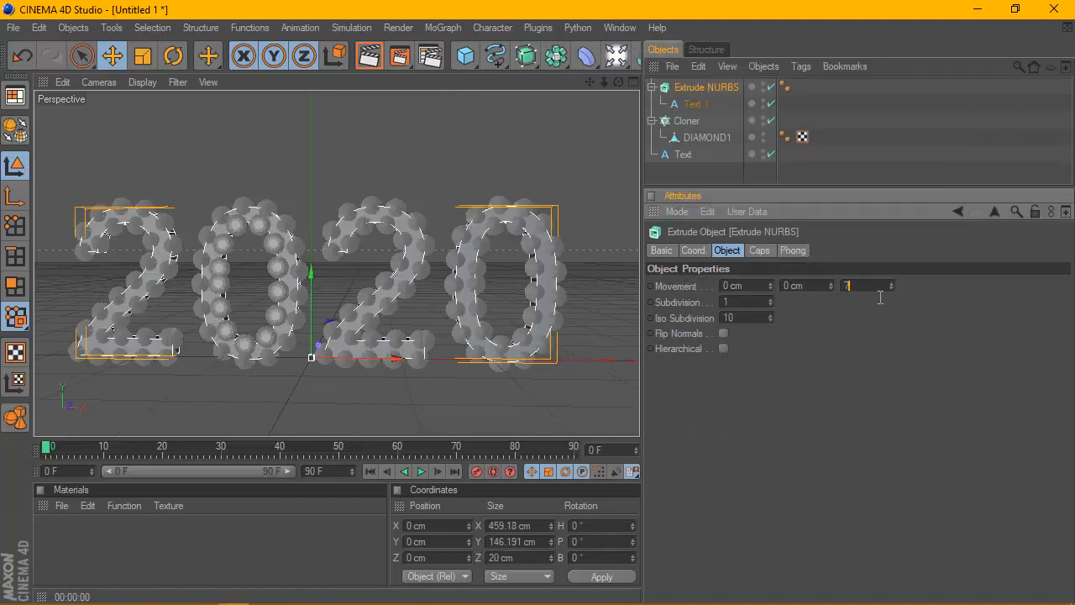
text(0)
key(Return)
drag(624, 77, 628, 86)
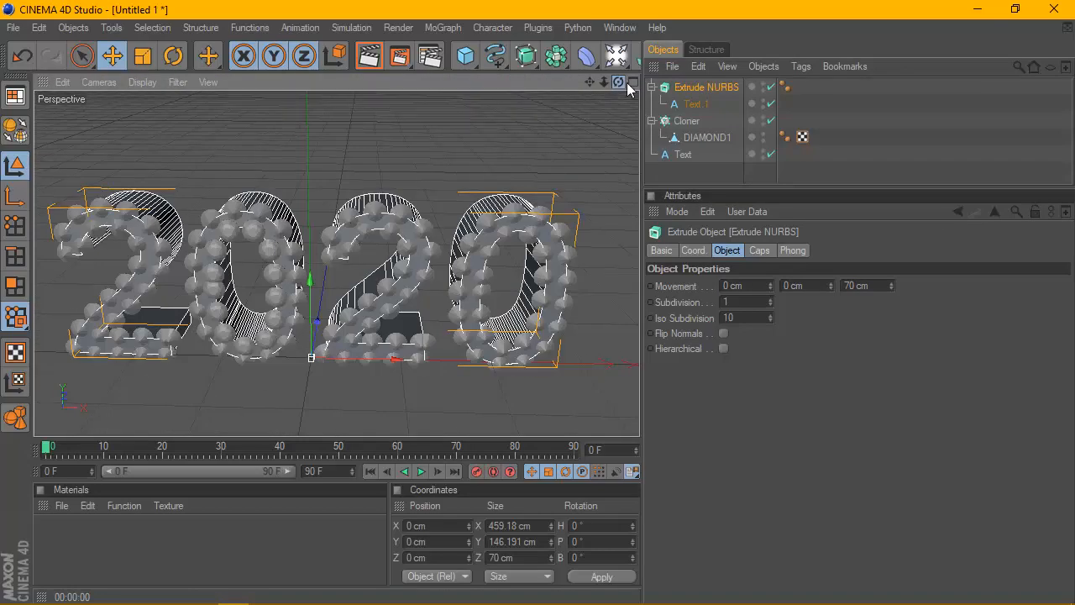
Step: Set the extrusion's start cap to Fillet Cap with 15 steps and a 15 cm radius
click(766, 250)
click(759, 285)
click(751, 346)
click(715, 302)
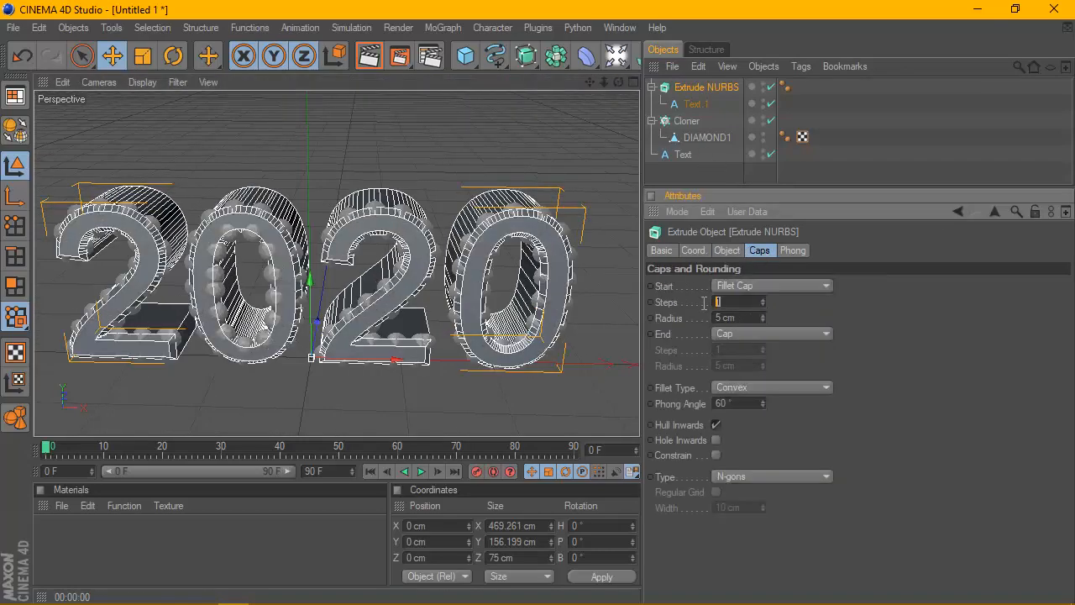
click(747, 318)
text(15)
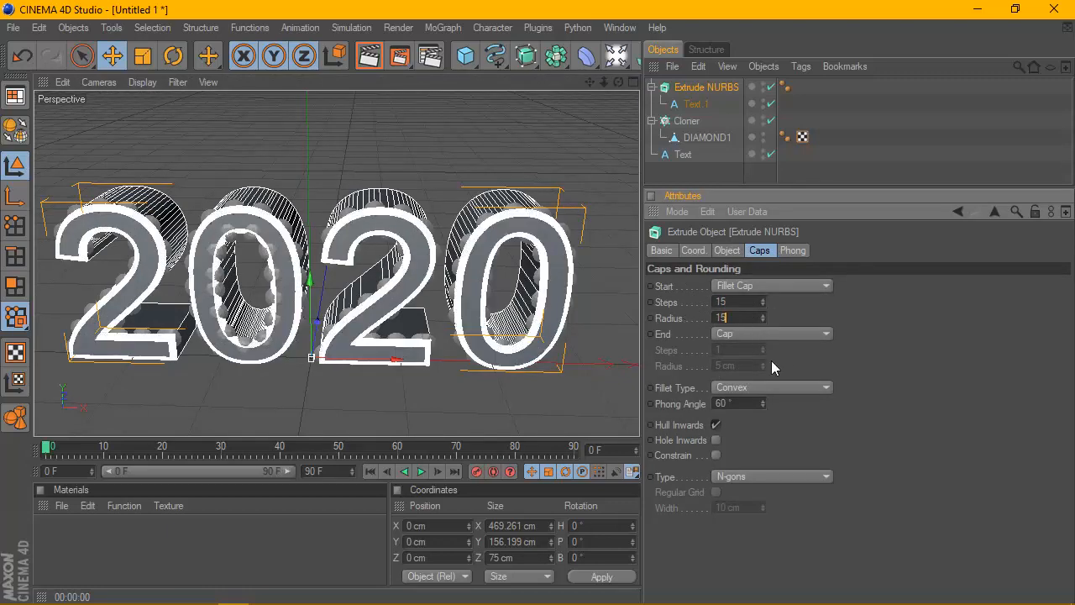
key(Return)
Step: Set the extrusion's end cap to Fillet Cap with 15 steps and a 15 cm radius
click(749, 333)
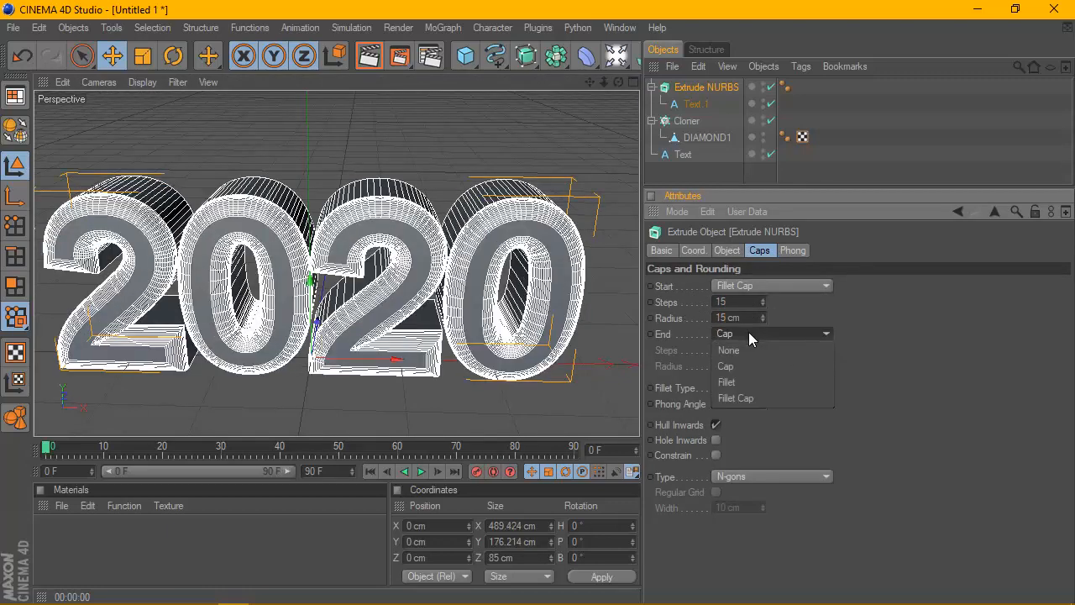
click(756, 398)
click(728, 353)
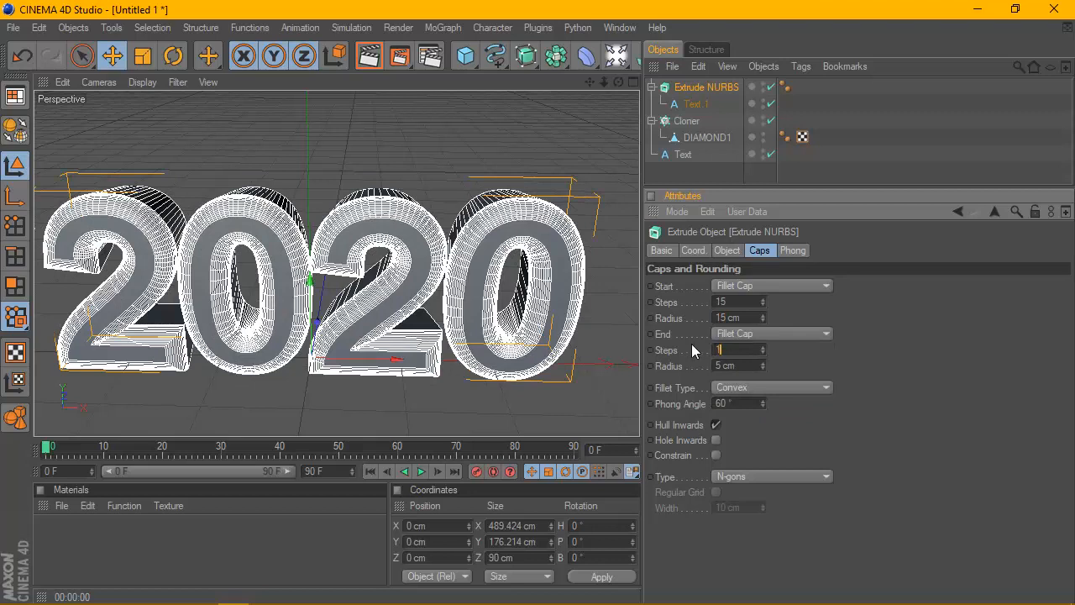
text(5)
key(Tab)
text(15)
key(Return)
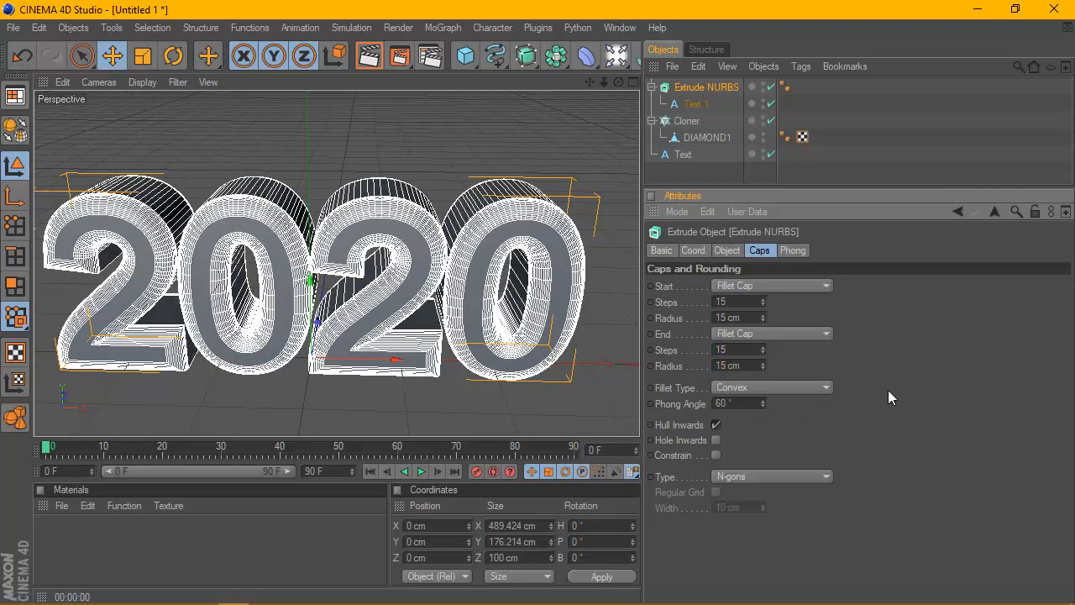
Step: Change the extrusion's start cap to Fillet so that the front of the 2020 letters is open
click(726, 251)
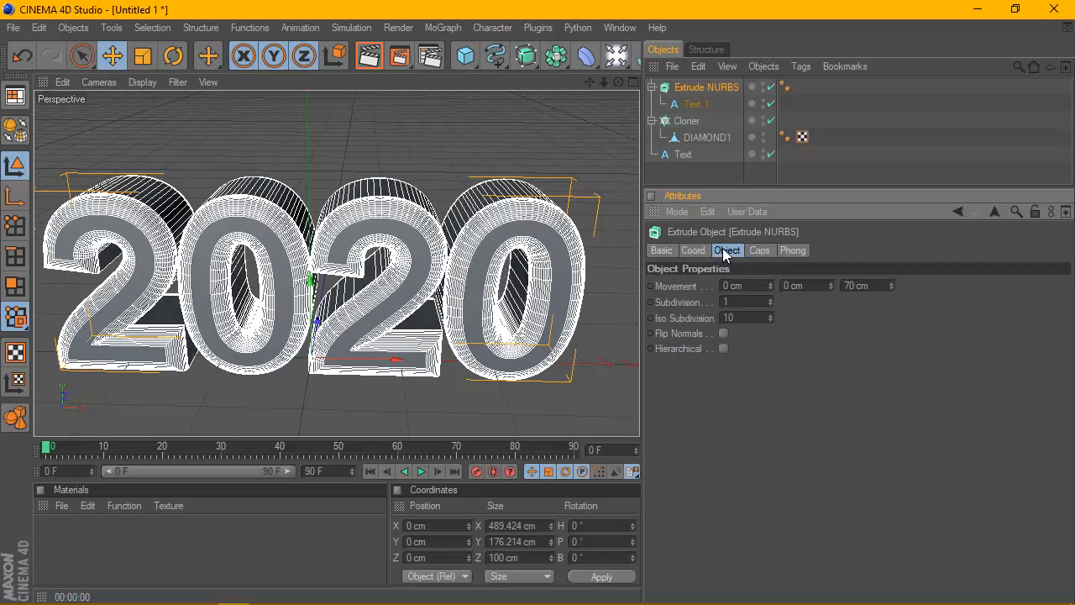
click(760, 250)
click(765, 286)
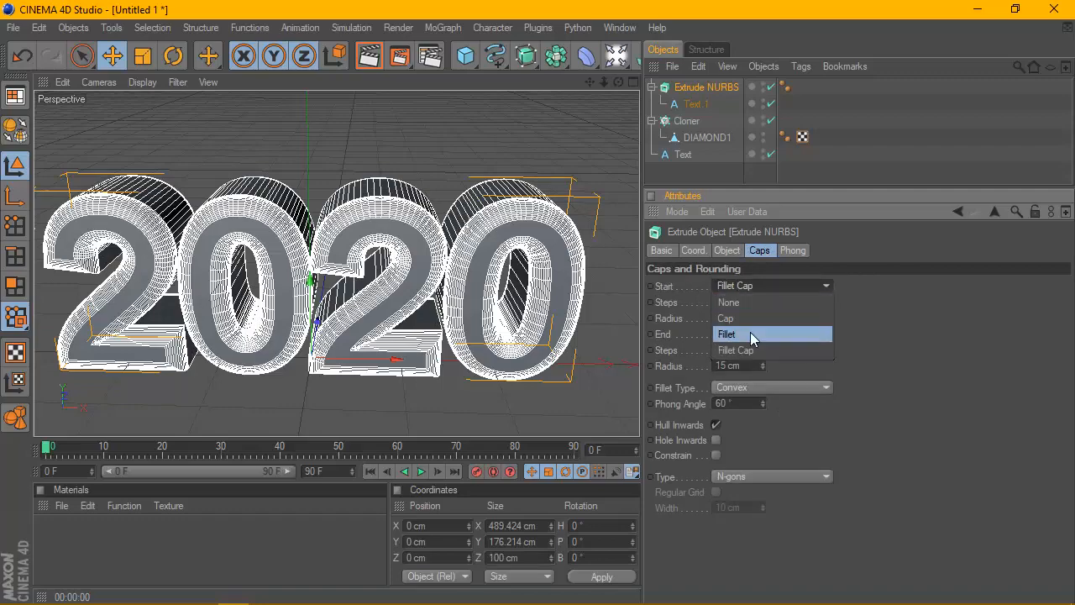
click(751, 332)
scroll(452, 262, down, 3)
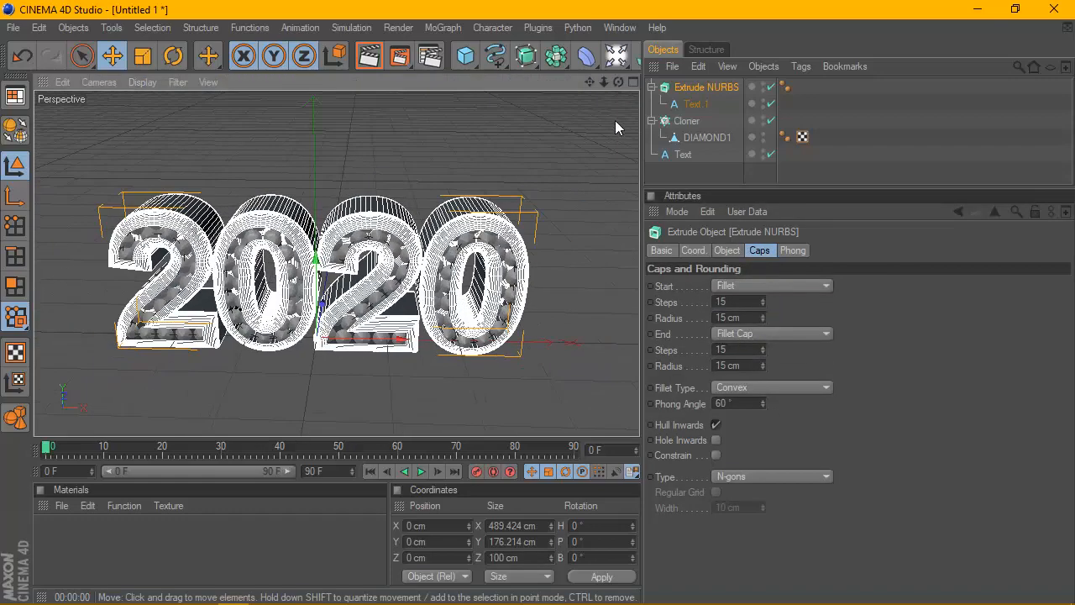
Step: Move the Extrude NURBS back along Z to about 16.7 cm, behind the cloned diamonds
drag(619, 82, 487, 64)
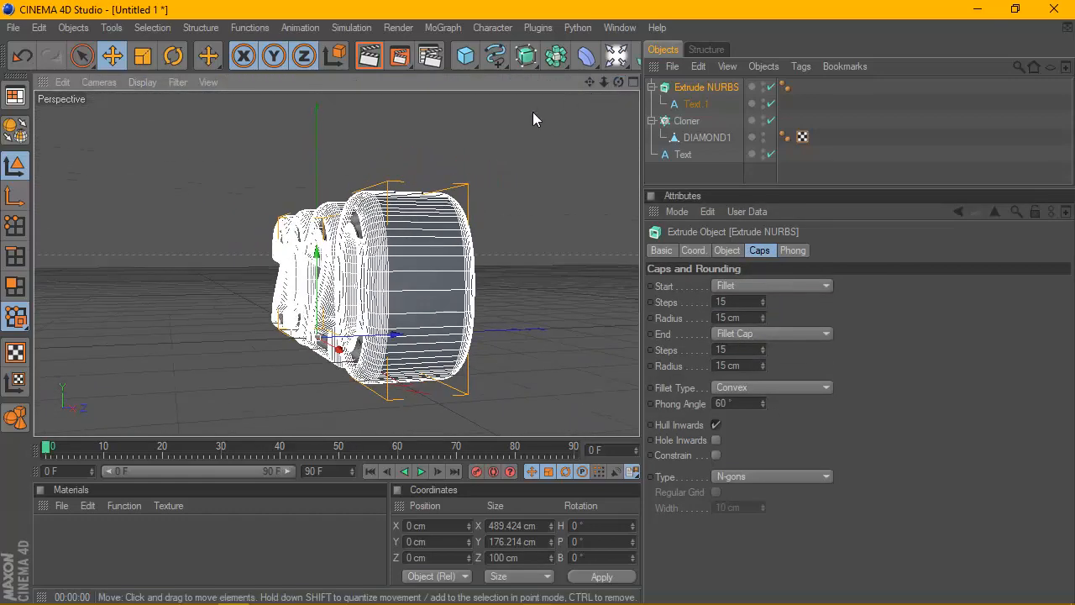
click(687, 121)
click(686, 89)
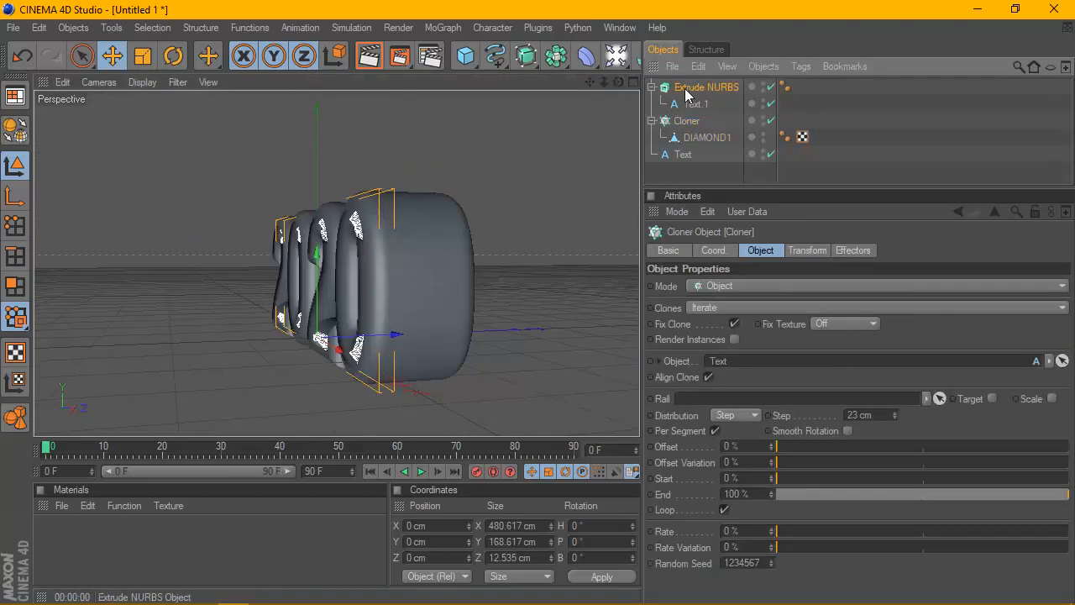
mouse_move(394, 326)
mouse_down()
mouse_move(411, 331)
mouse_move(390, 332)
mouse_up()
Step: Move the Extrude NURBS further back along Z to about 20.1 cm in the Right view
click(632, 82)
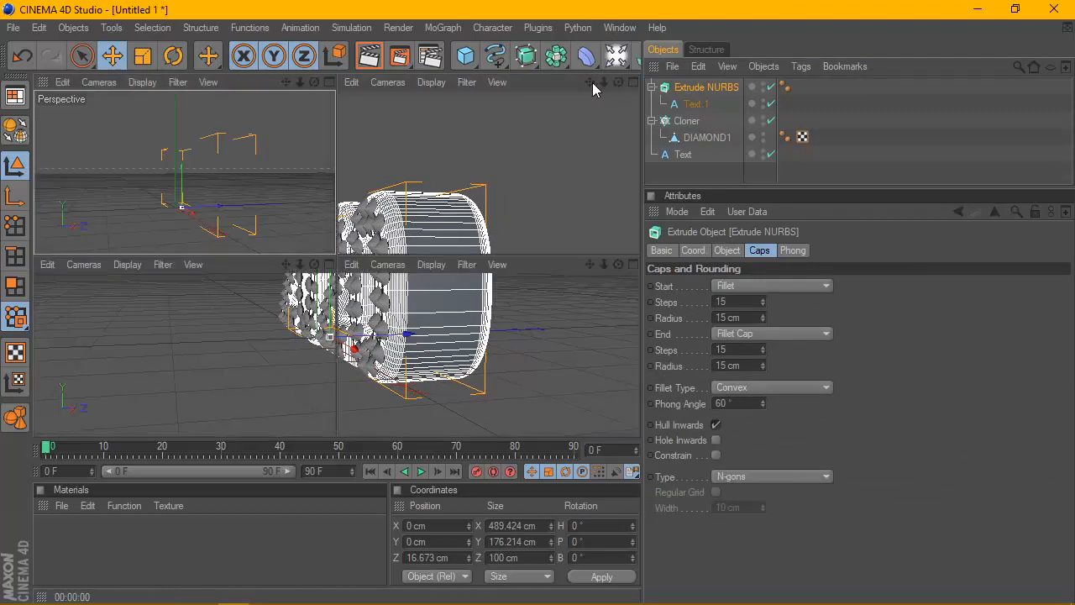
click(331, 264)
scroll(475, 143, up, 5)
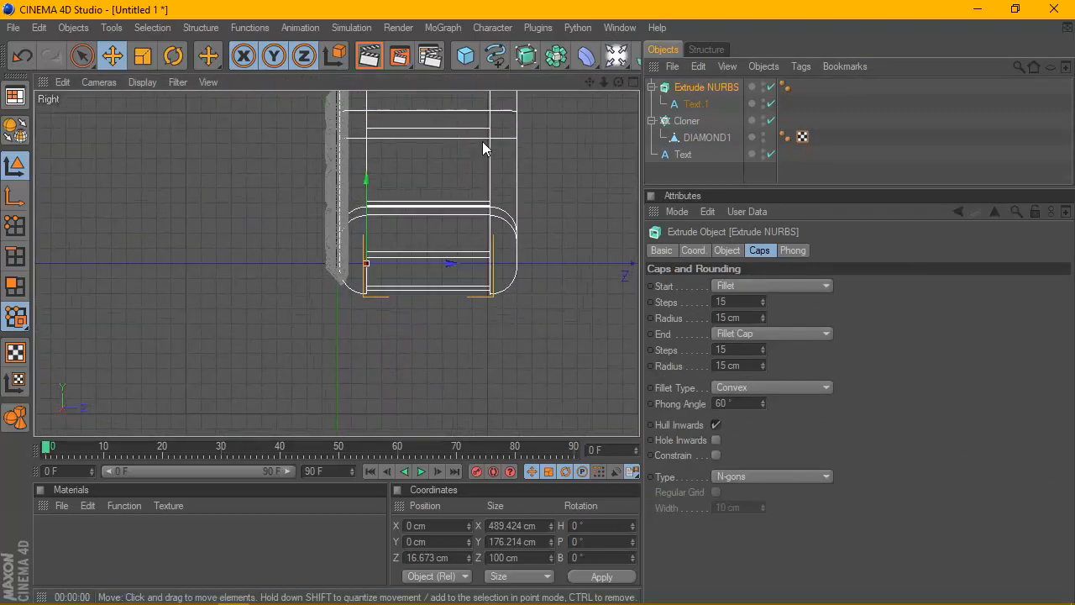
scroll(483, 142, up, 2)
drag(604, 82, 590, 82)
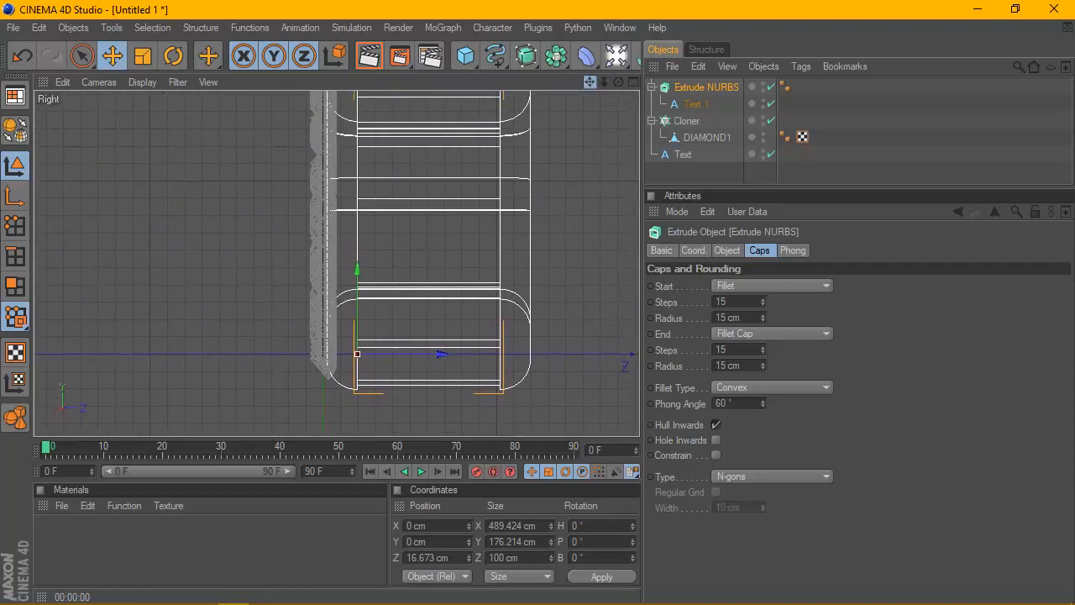
scroll(432, 218, up, 2)
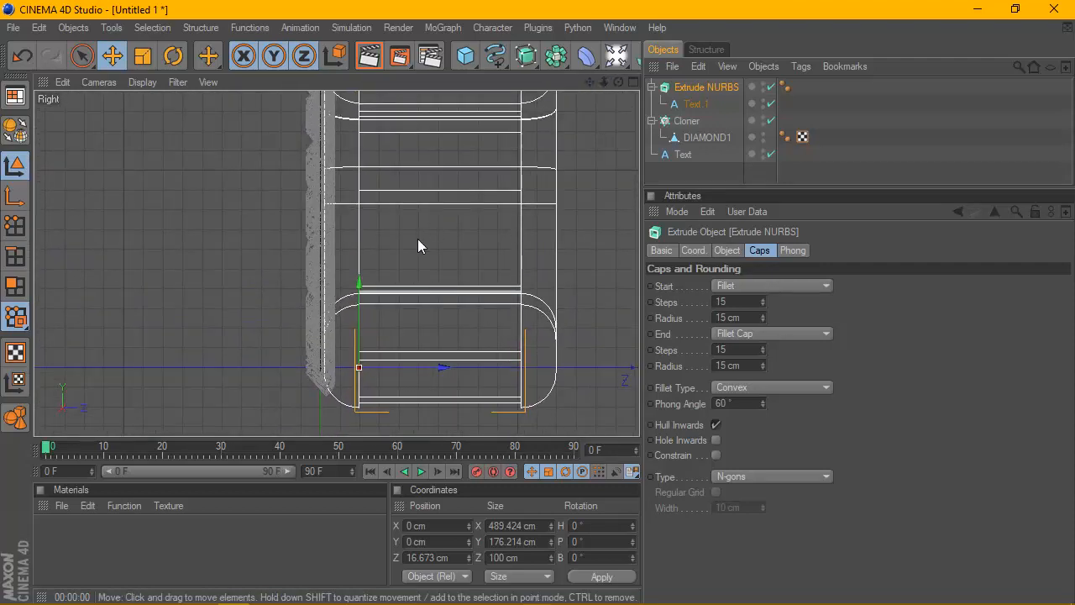
scroll(425, 243, up, 3)
mouse_move(419, 407)
mouse_down()
mouse_move(449, 407)
mouse_move(430, 407)
mouse_up()
click(633, 81)
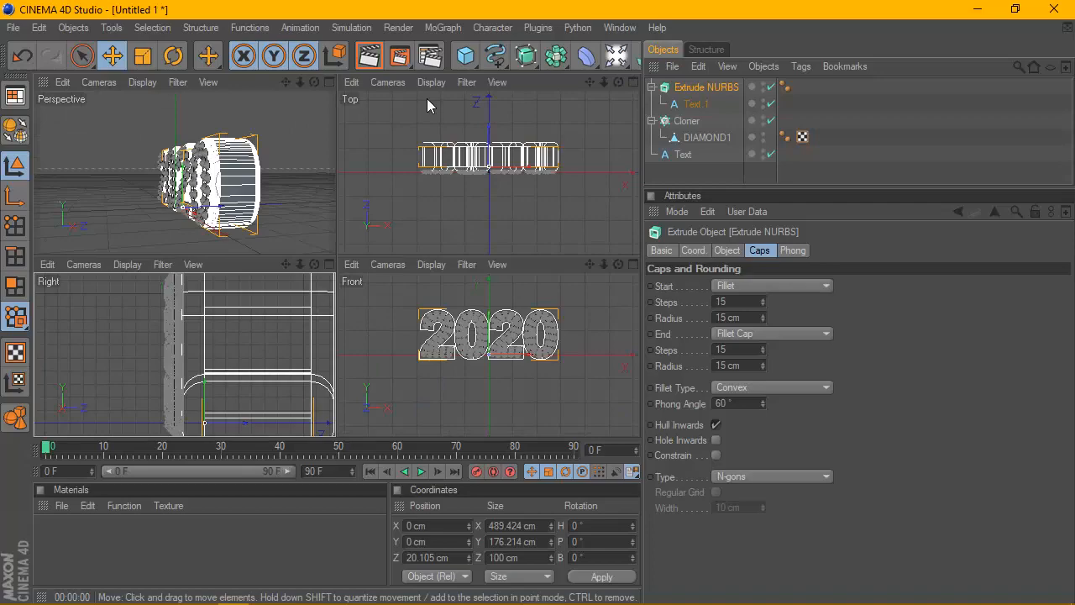
Step: Render a preview of the 2020 letters from the front in the perspective view
click(329, 82)
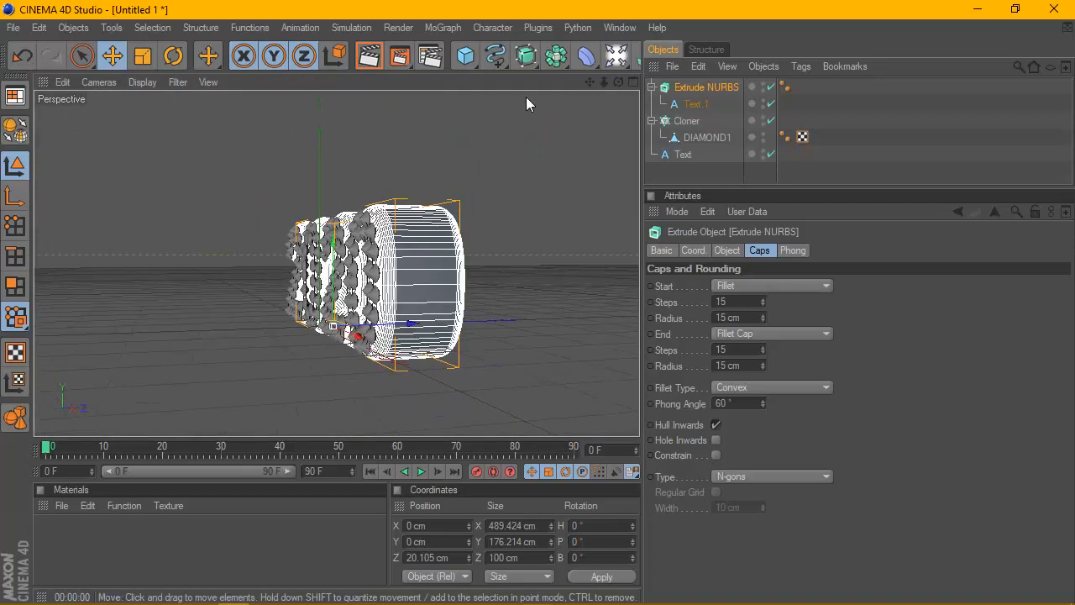
drag(618, 81, 677, 72)
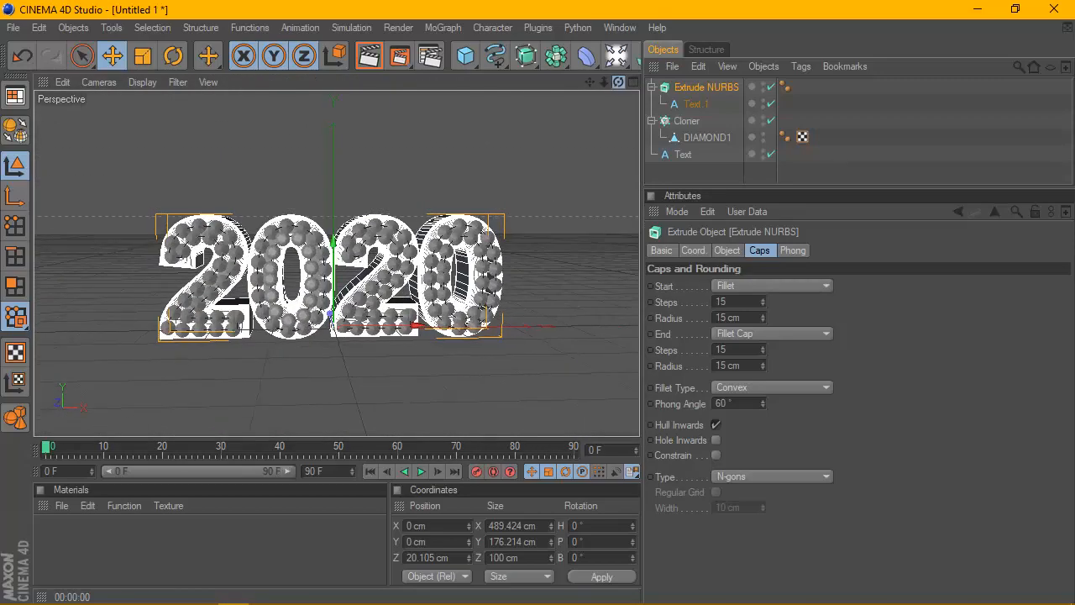
scroll(315, 190, up, 1)
click(368, 58)
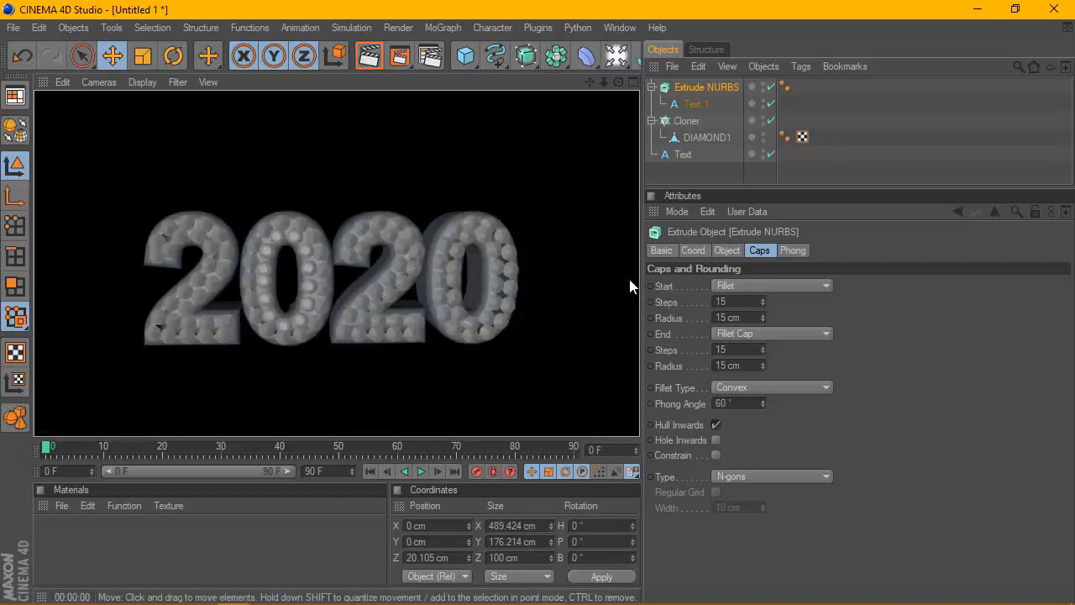
Step: Set the horizontal spacing of both 2020 text splines to 20 cm
click(687, 156)
ctrl+click(695, 103)
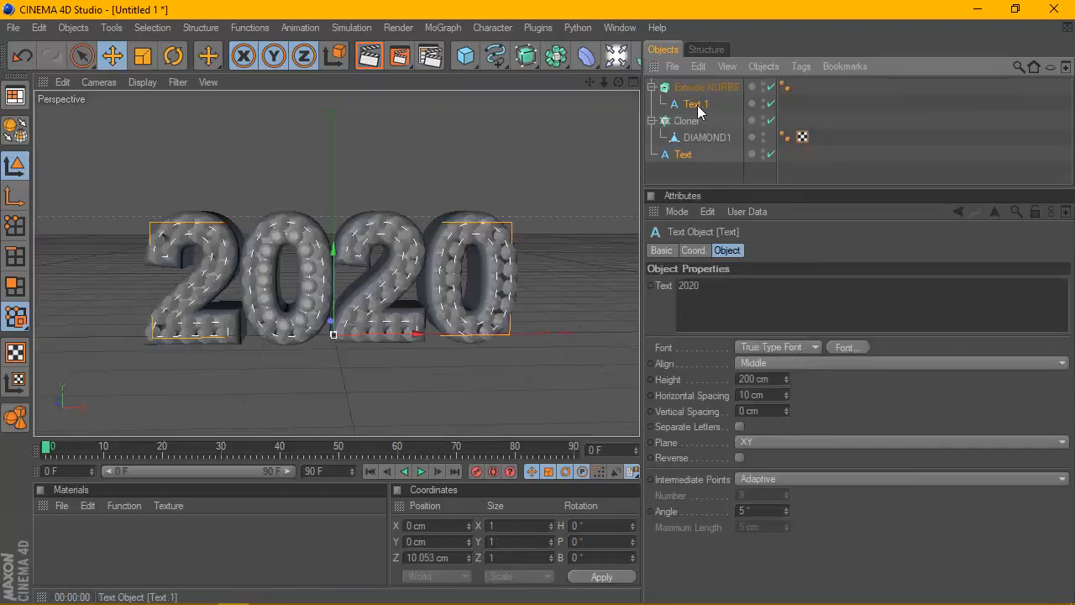
double_click(738, 395)
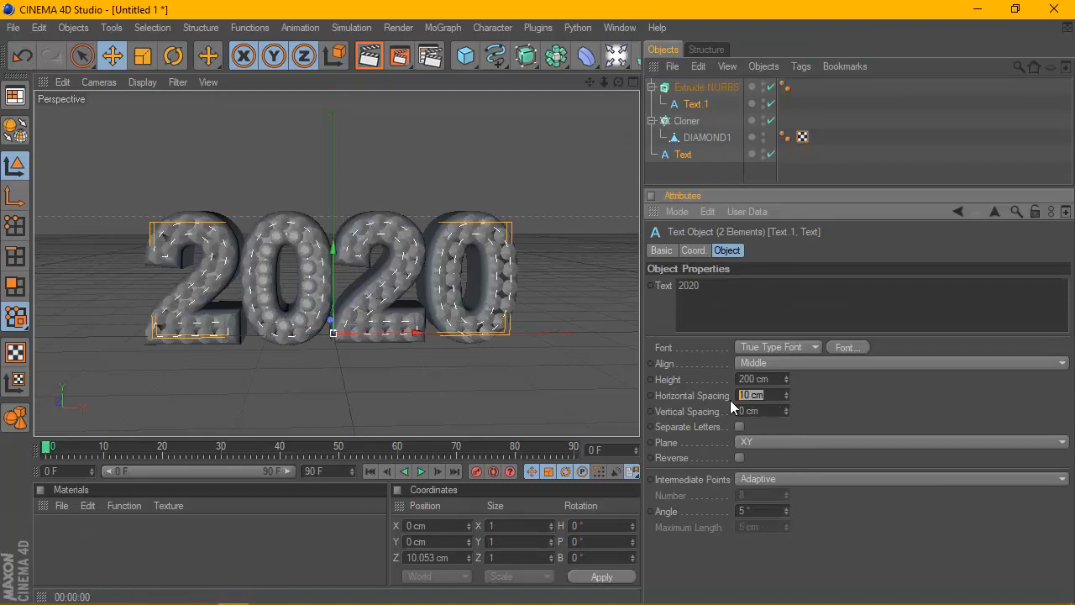
text(20)
key(Return)
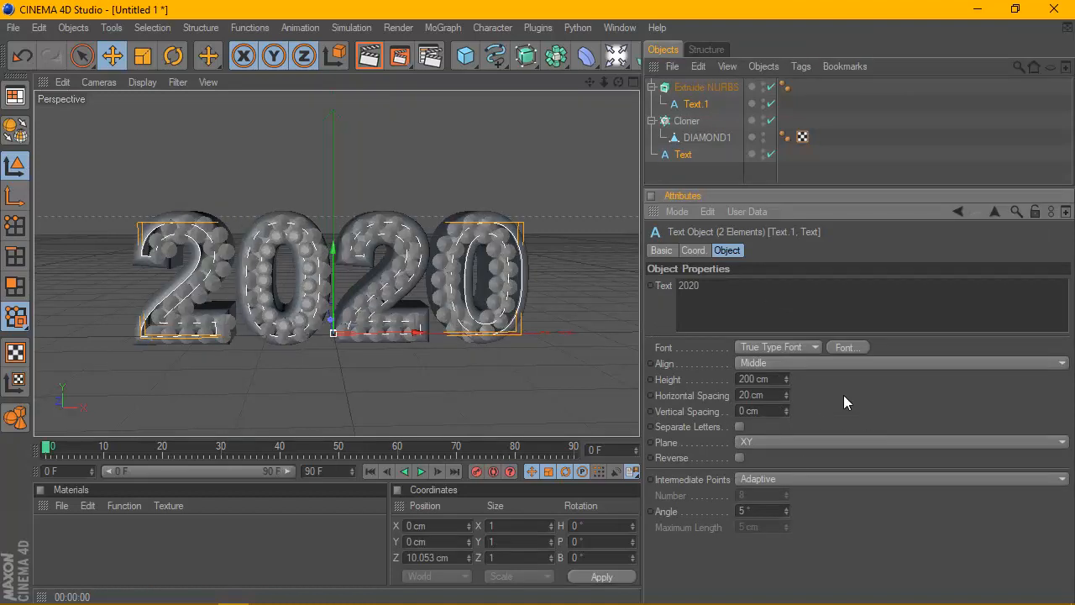
click(740, 162)
Step: Render a preview of the more widely spaced letters from slightly above
scroll(451, 201, up, 3)
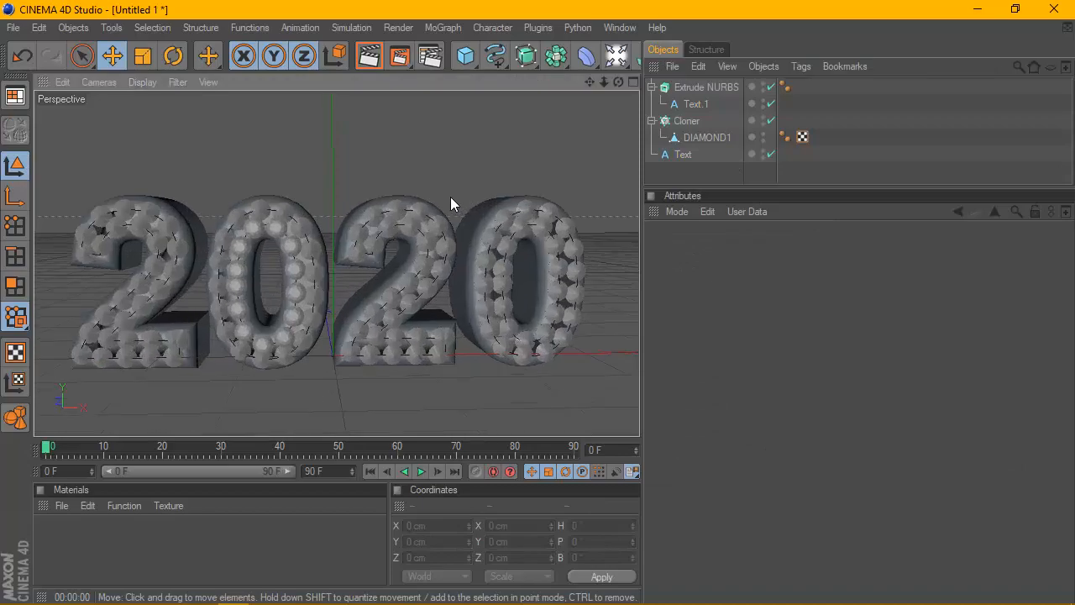
mouse_move(618, 82)
mouse_down()
mouse_move(588, 88)
mouse_move(626, 84)
mouse_move(622, 67)
mouse_move(617, 94)
mouse_up()
scroll(327, 190, down, 3)
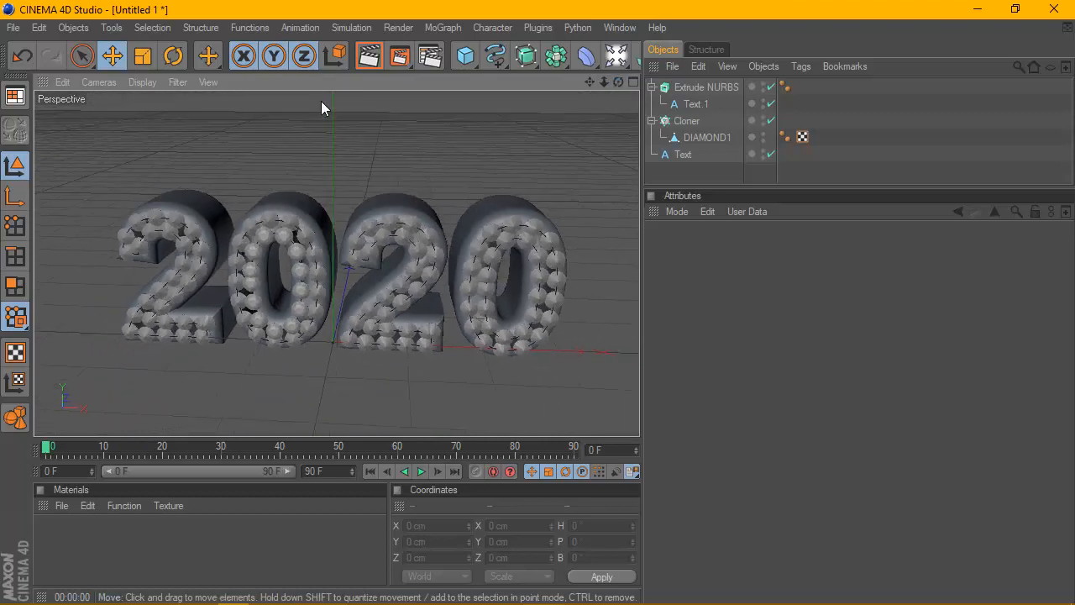
click(360, 56)
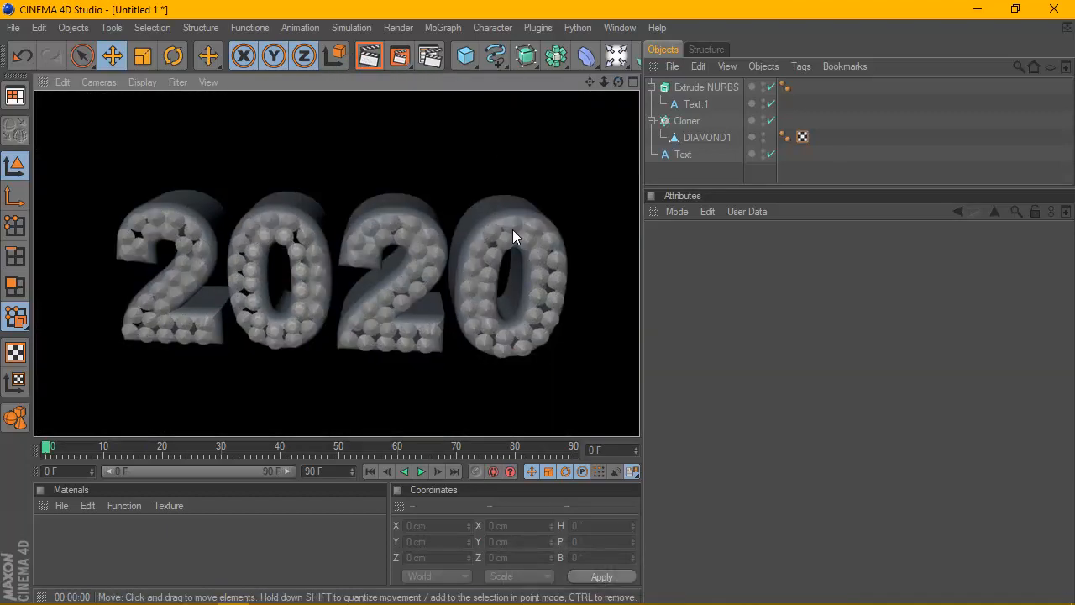
Step: Create a new material, open it for editing and enlarge its preview to Medium
click(61, 509)
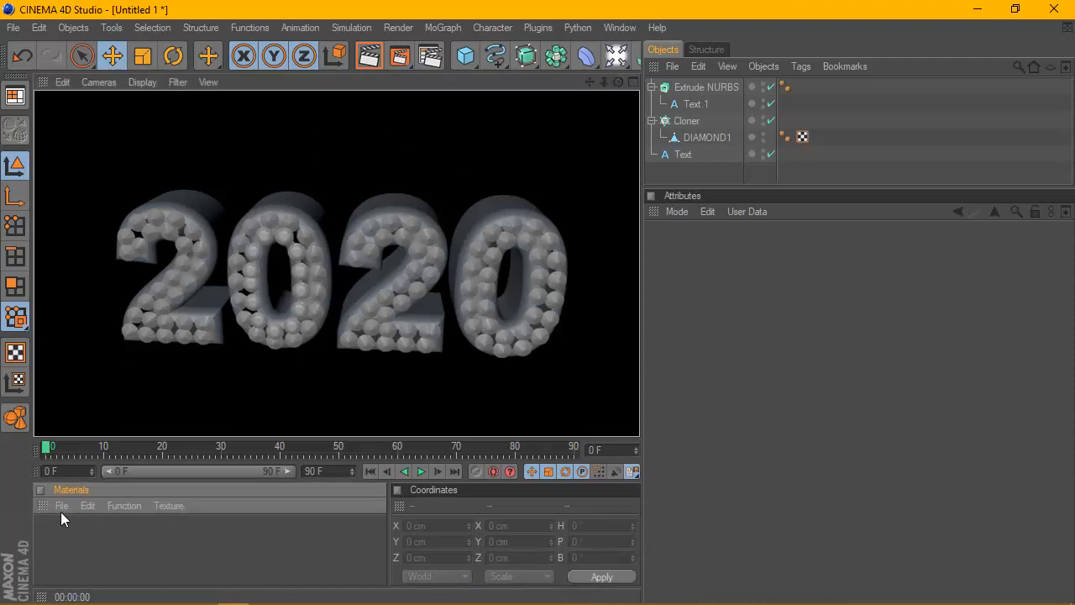
click(112, 295)
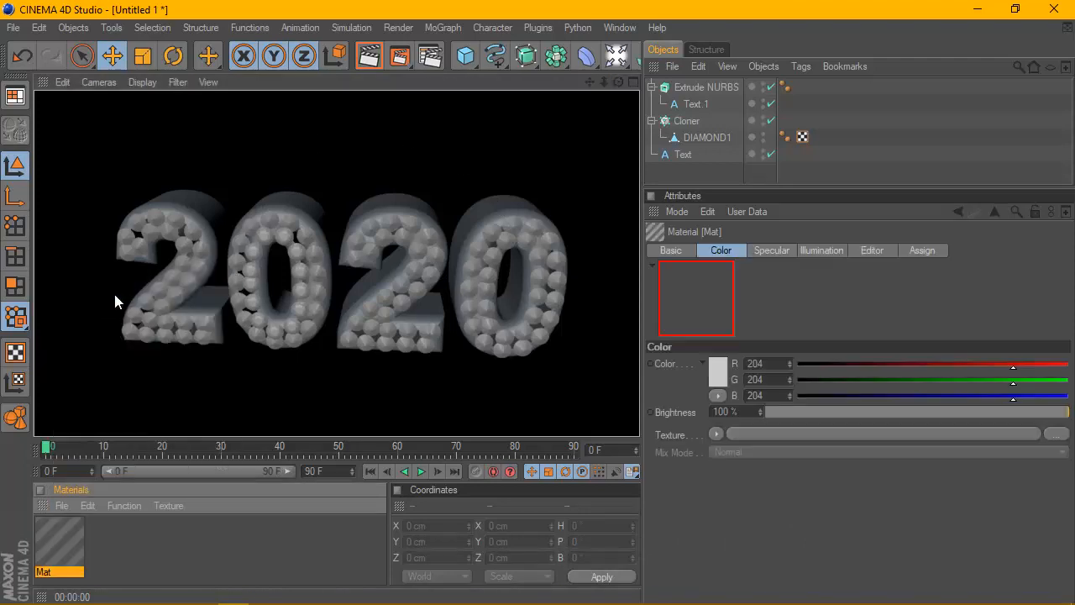
double_click(53, 546)
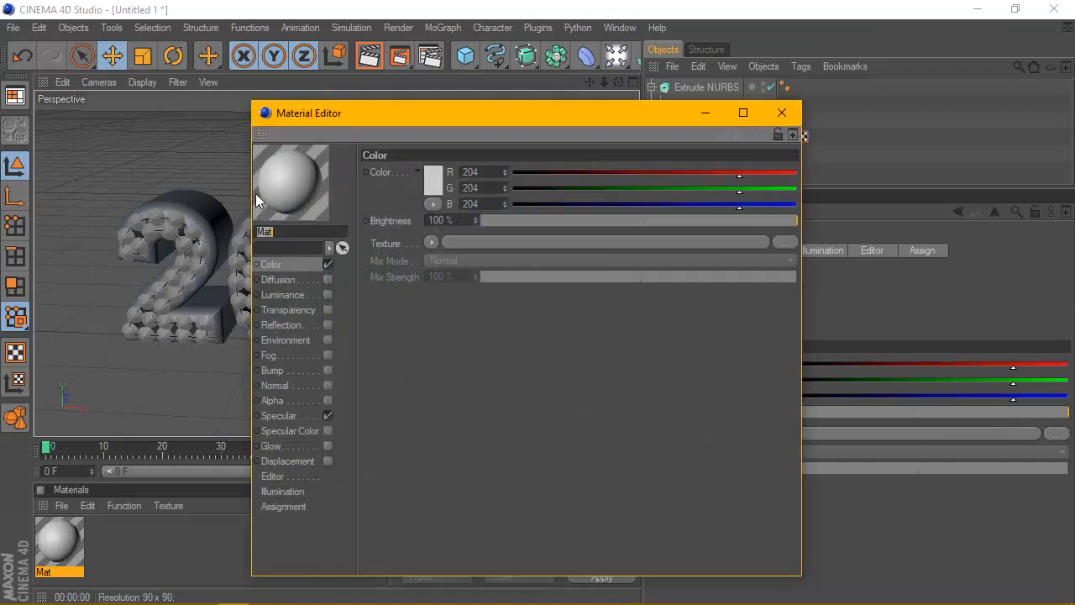
right_click(274, 187)
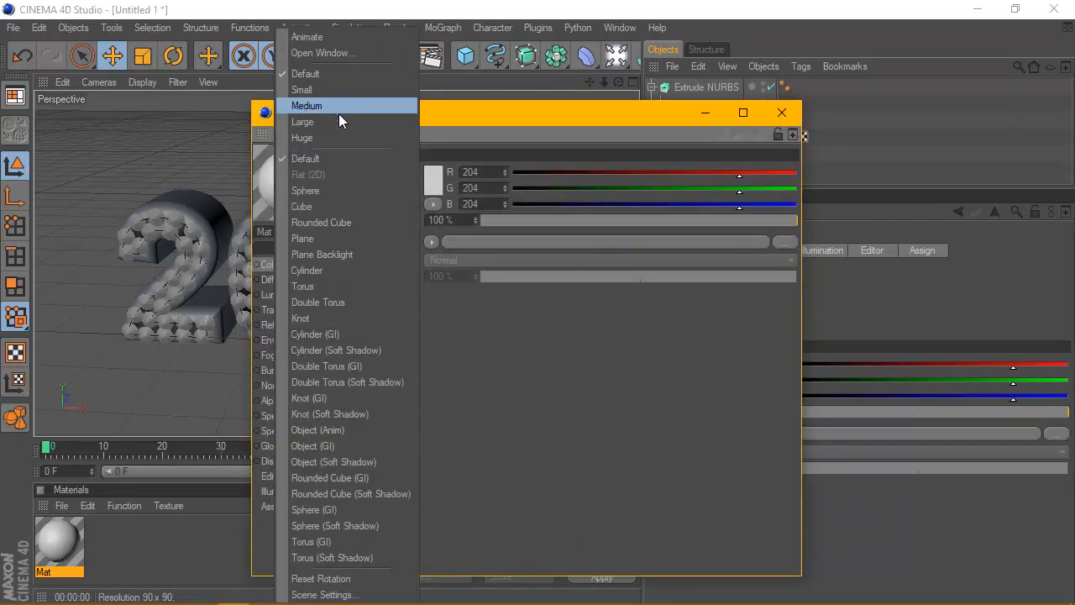
click(328, 106)
drag(453, 121, 520, 82)
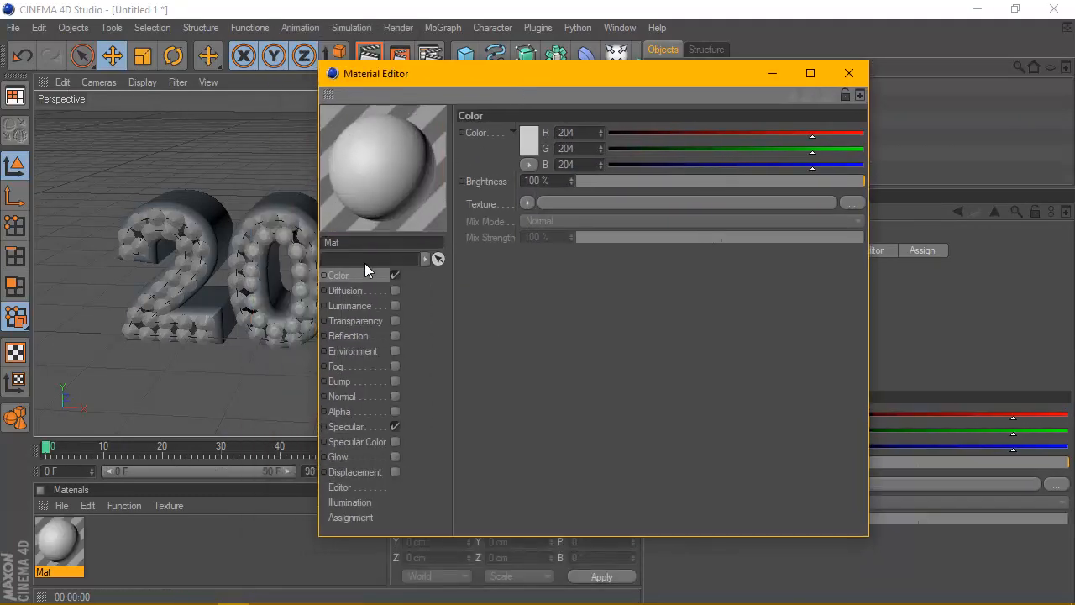
Step: Set the material's base color to pure white, RGB 255, 255, 255
click(524, 134)
click(436, 75)
click(435, 73)
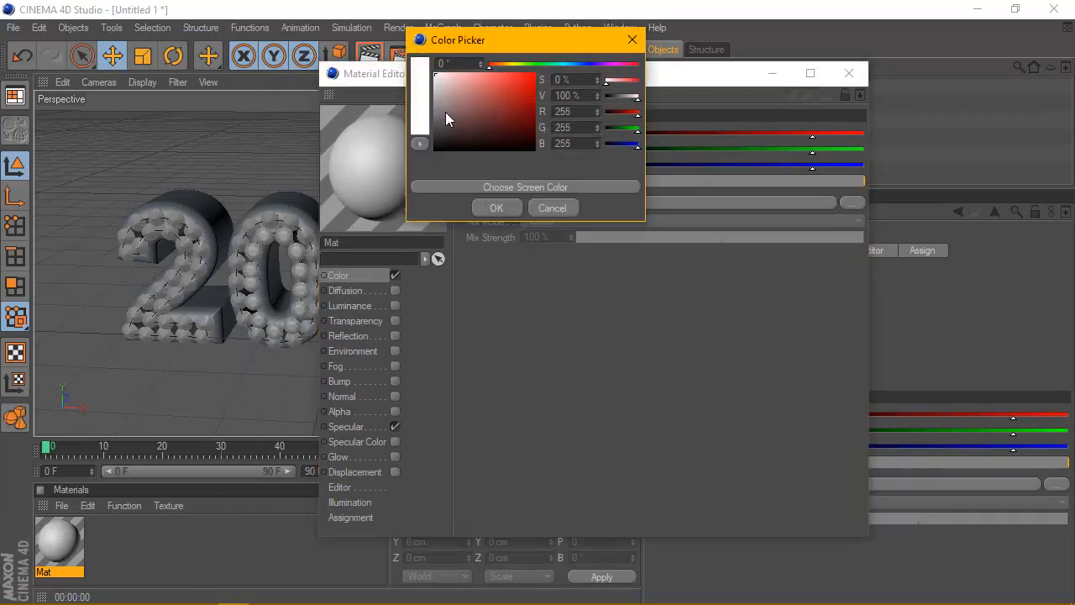
click(501, 209)
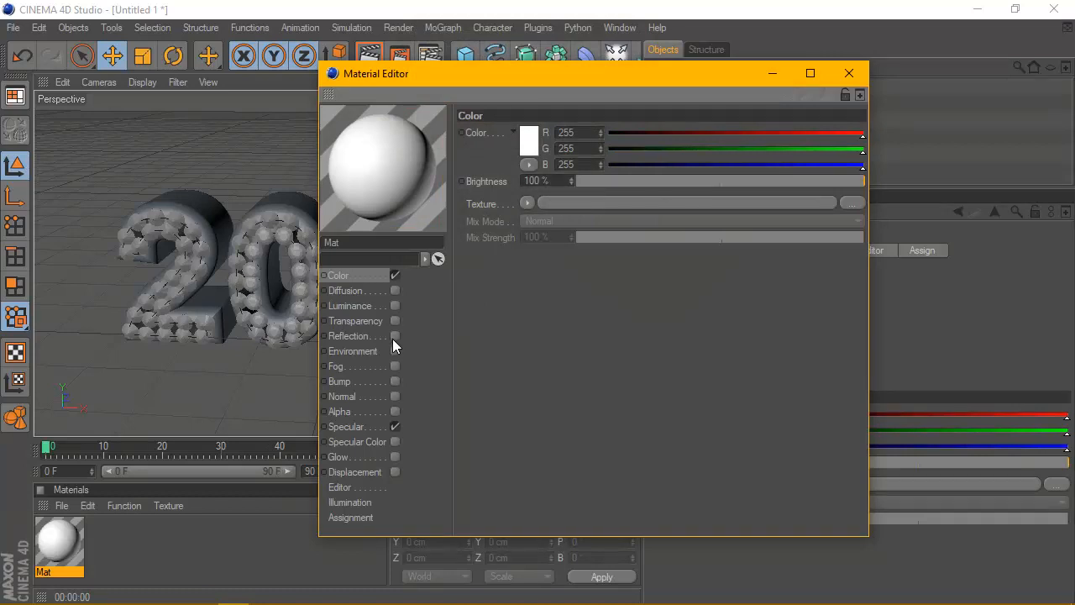
Step: Enable Transparency on the material with a refraction of 1.5 and Additive turned on, keeping its color white
click(395, 321)
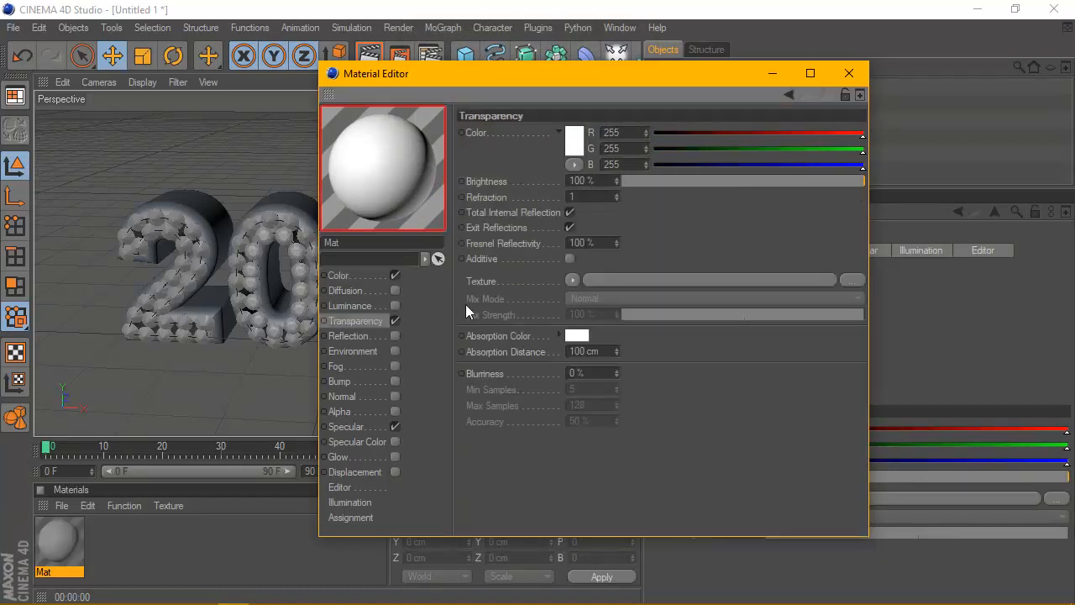
click(610, 200)
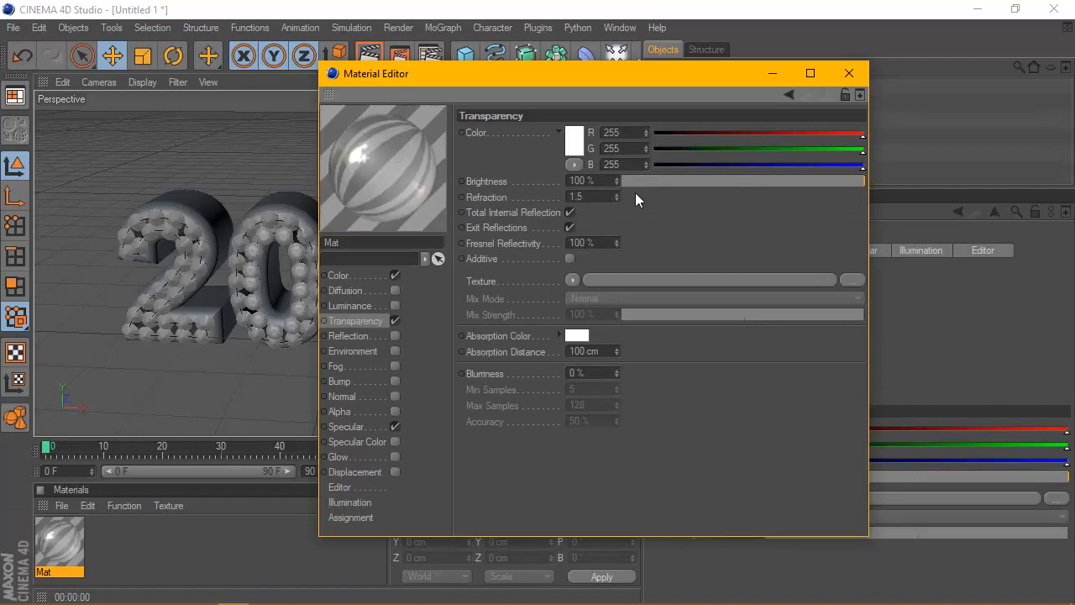
click(570, 259)
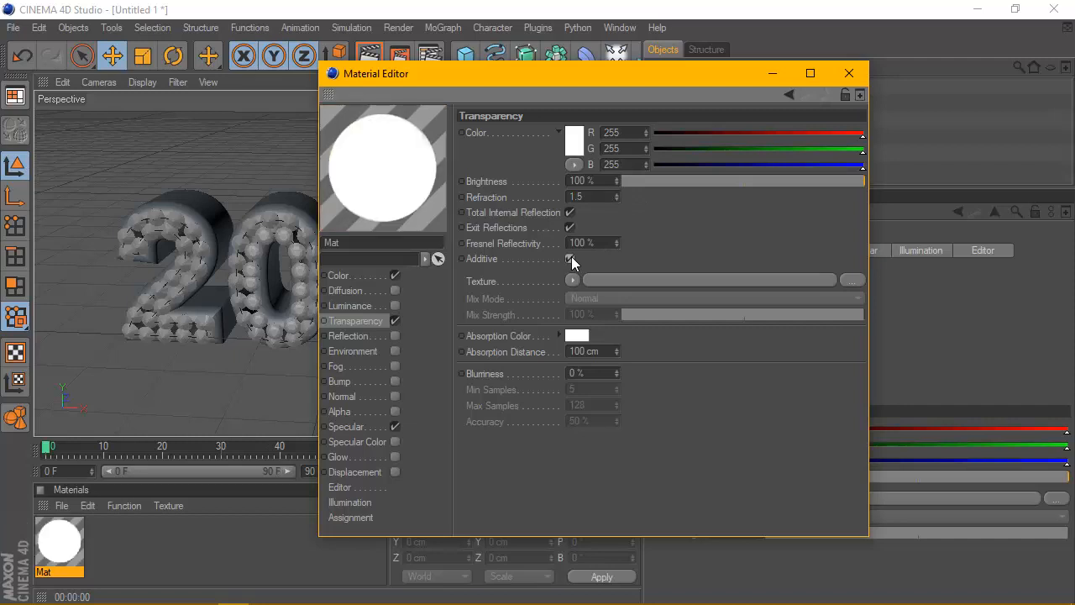
click(572, 136)
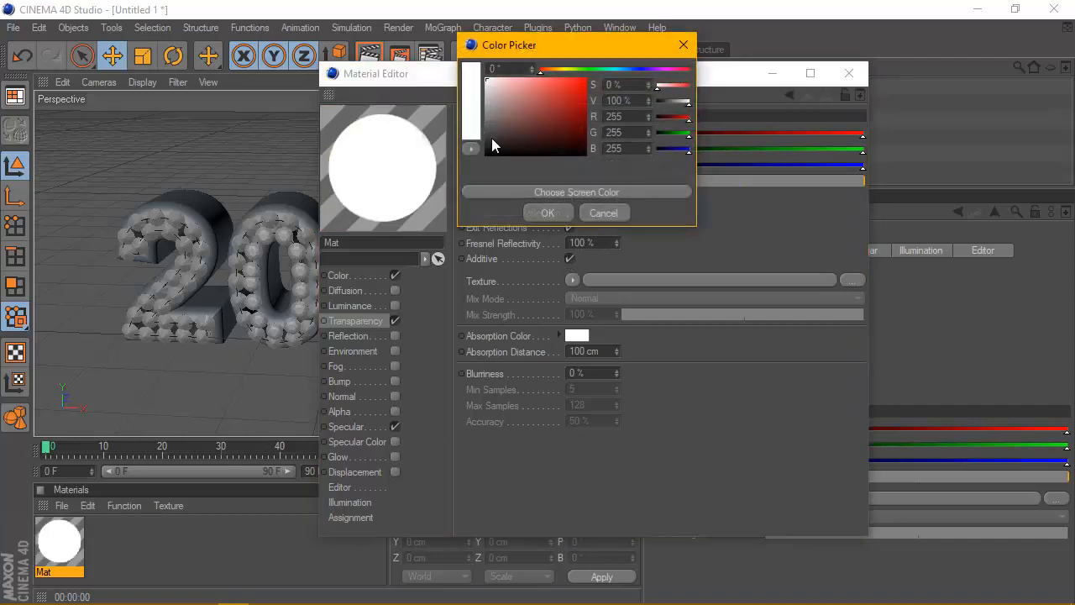
click(546, 211)
Step: Enable Reflection on the material and set its specular mode to Metal
click(349, 275)
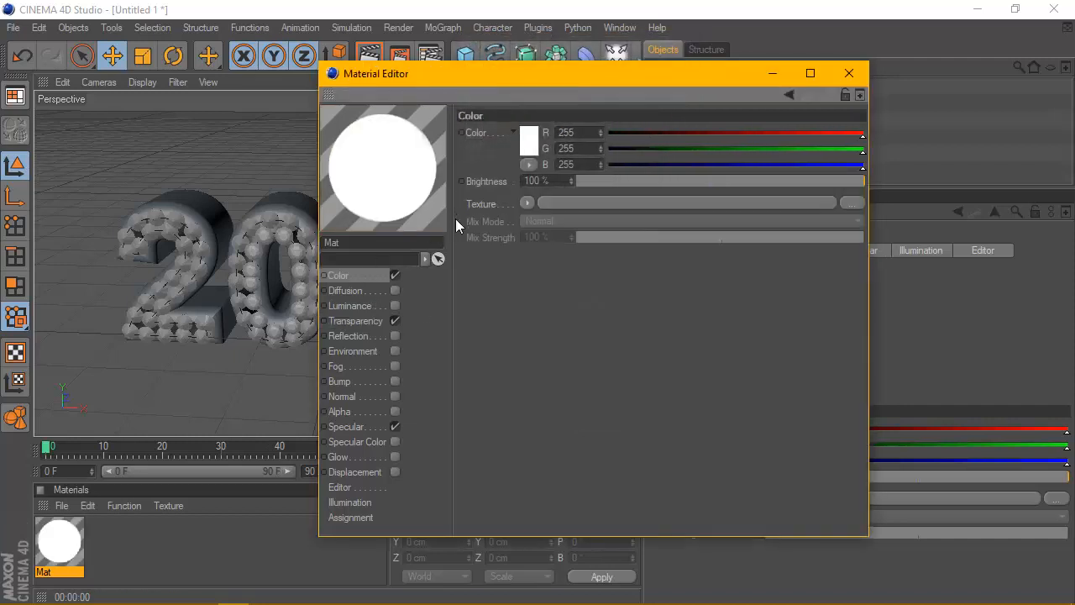
click(396, 335)
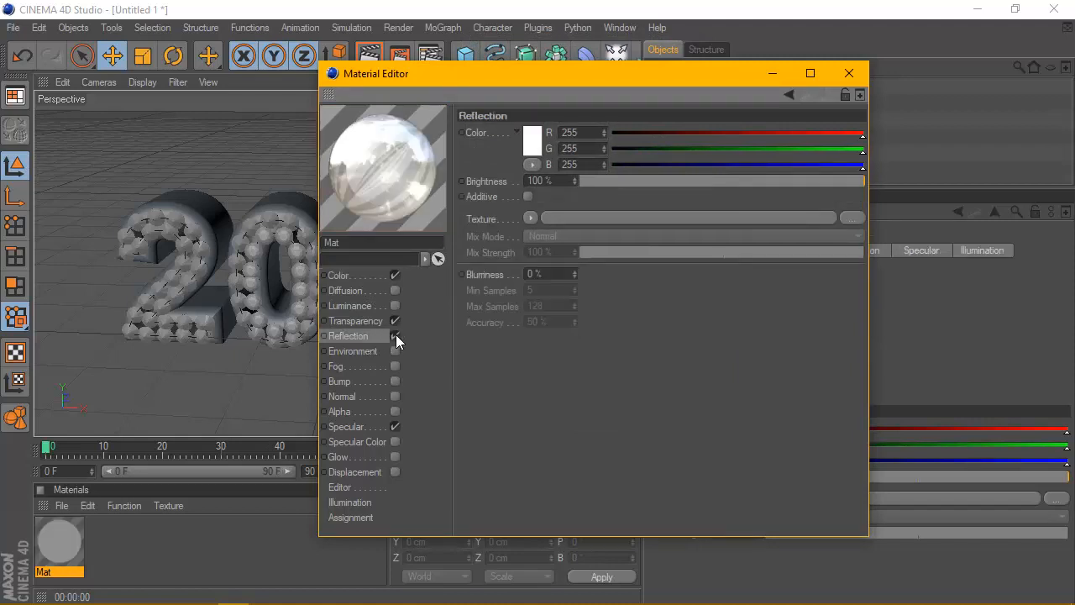
click(346, 427)
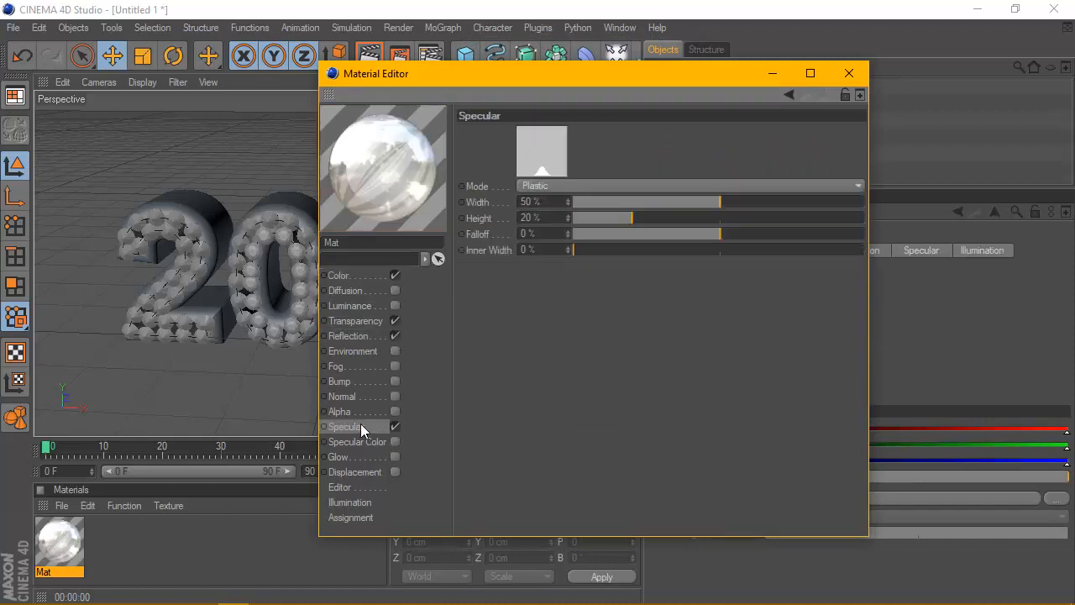
click(573, 183)
click(556, 218)
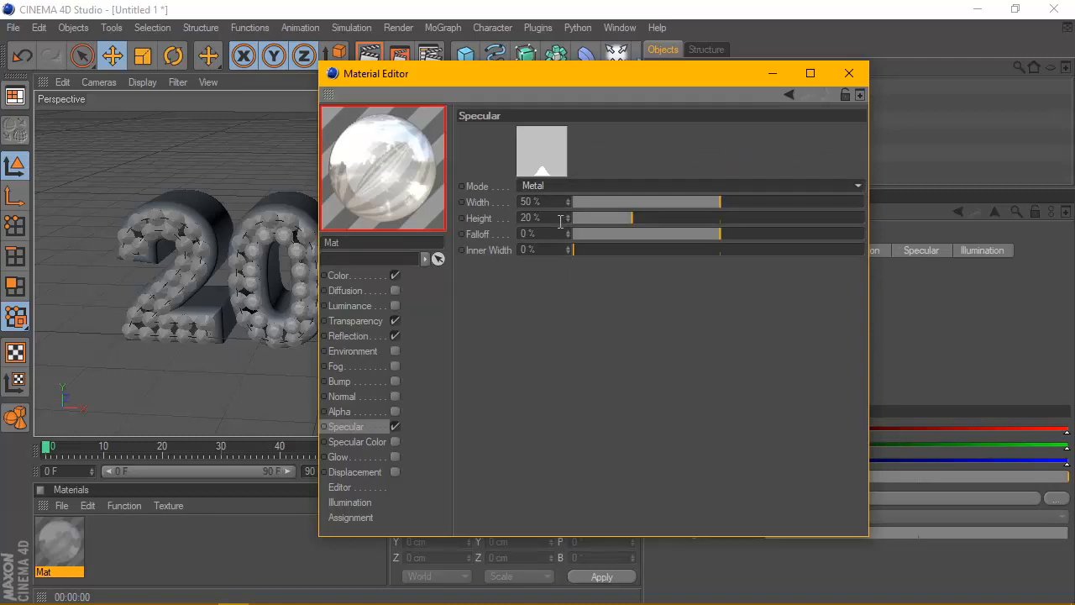
Step: Set the material's base color to light grey, RGB 208, 208, 208
click(344, 277)
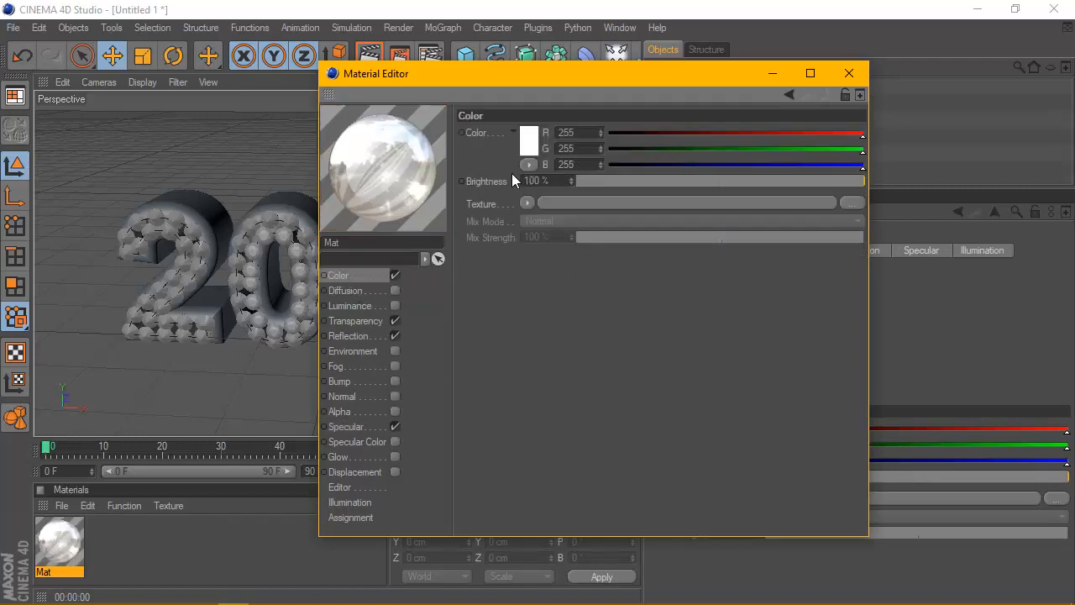
click(528, 139)
drag(461, 105, 423, 91)
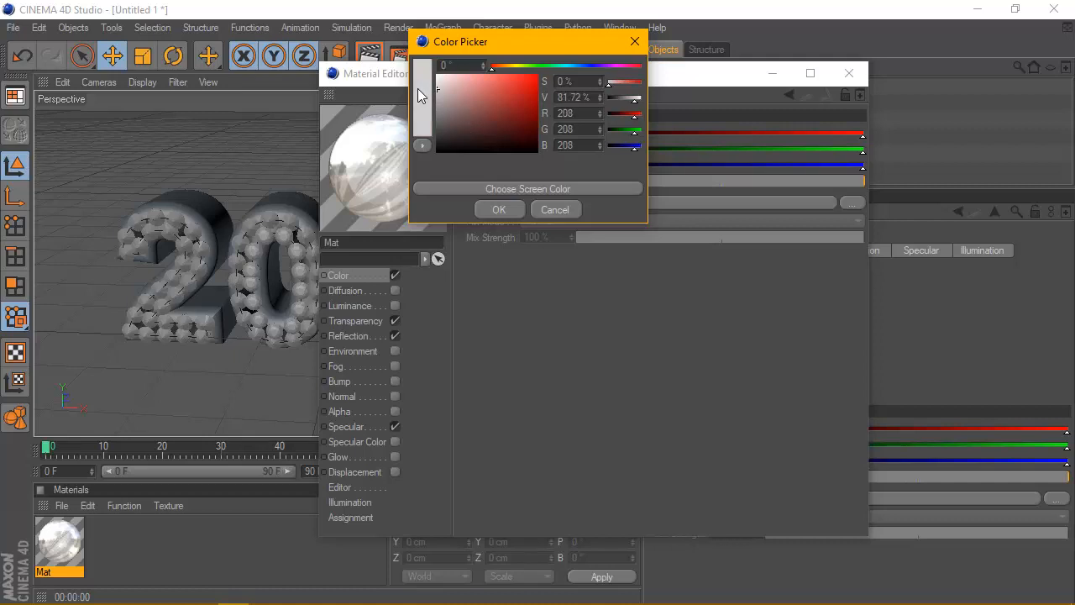
click(517, 209)
Step: Set the material's transparency color to light grey, RGB 194, 194, 194
click(367, 321)
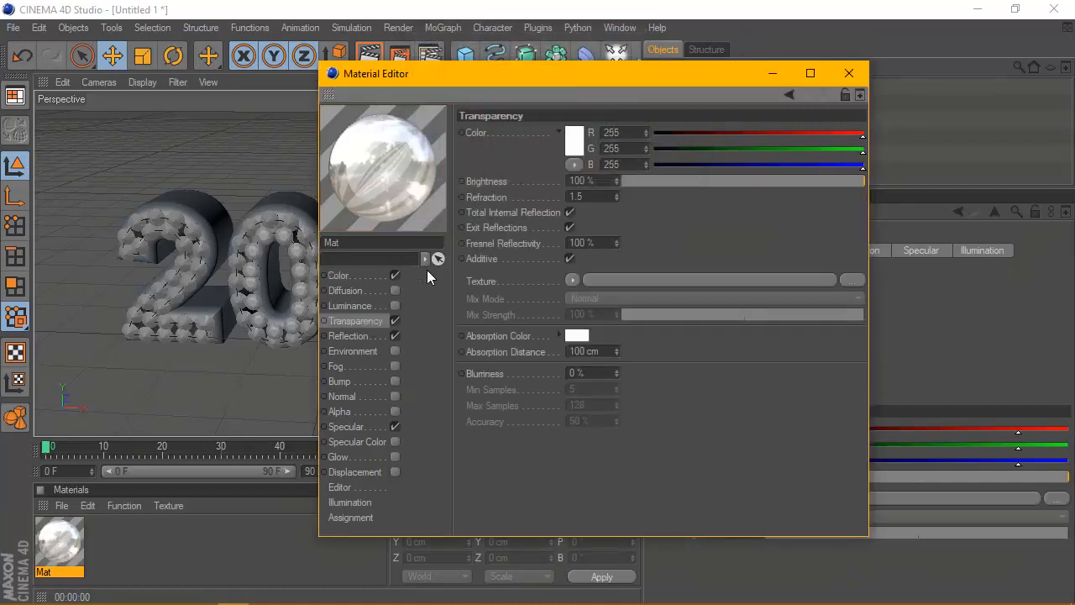
click(576, 141)
drag(468, 91, 456, 100)
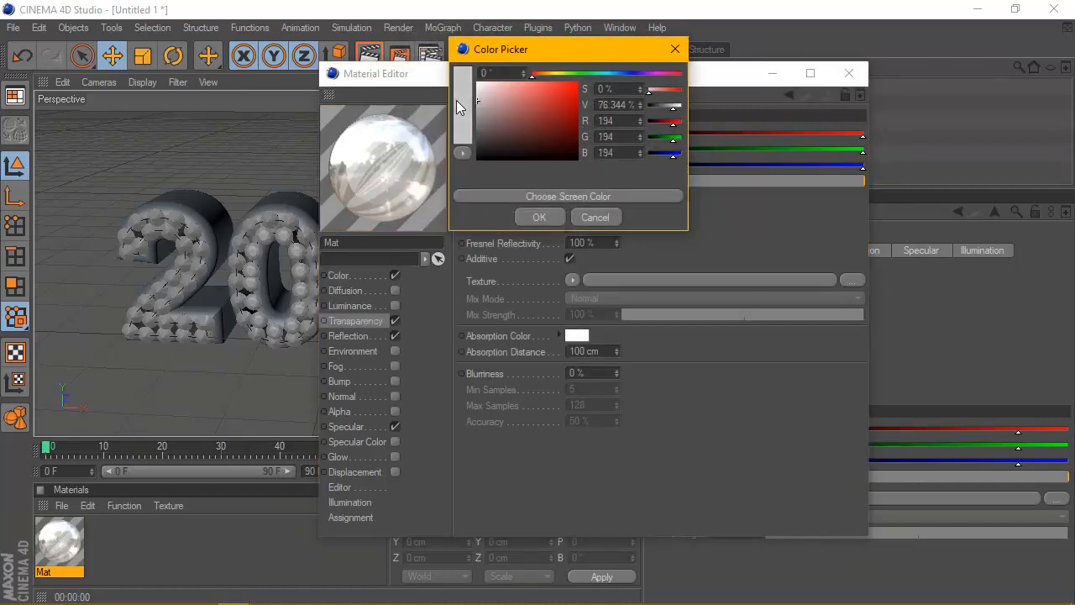
click(540, 216)
Step: Set the material's absorption color to light grey, RGB 202, 202, 202, and close the Material Editor
click(577, 335)
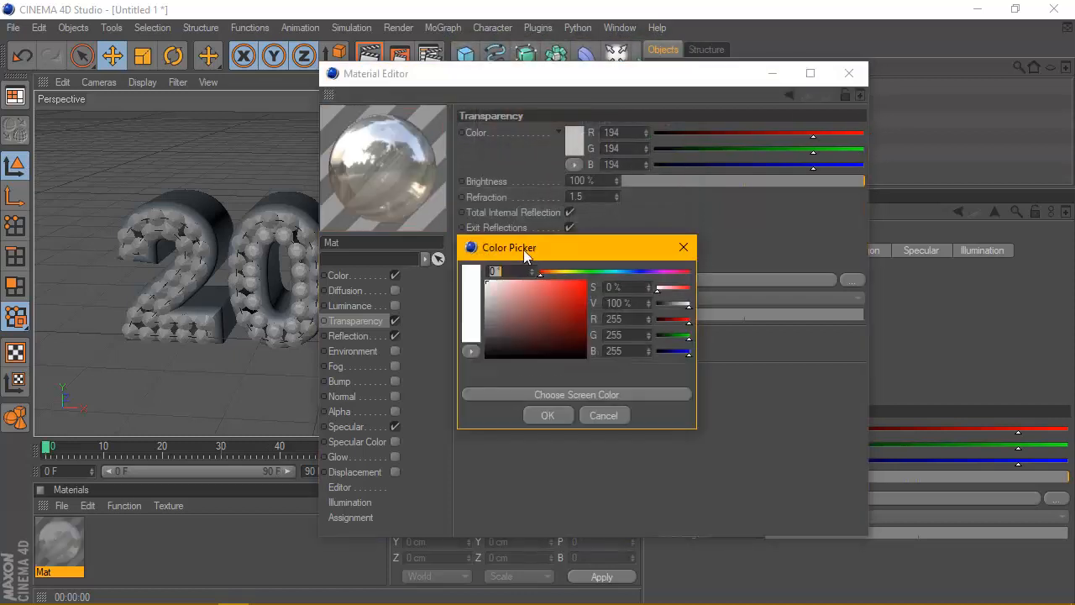
drag(474, 290, 475, 297)
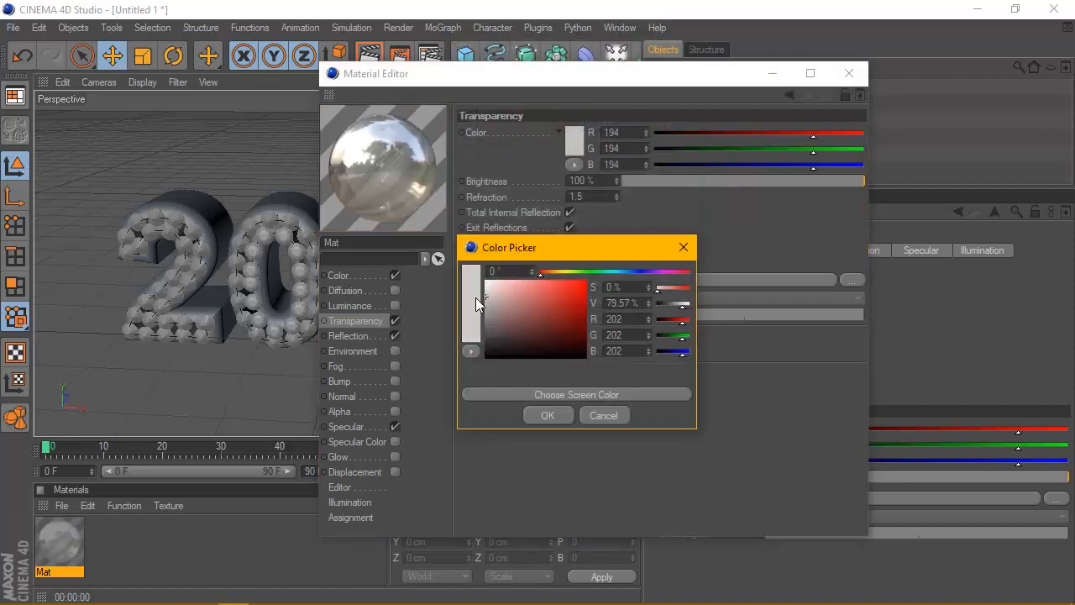
click(544, 412)
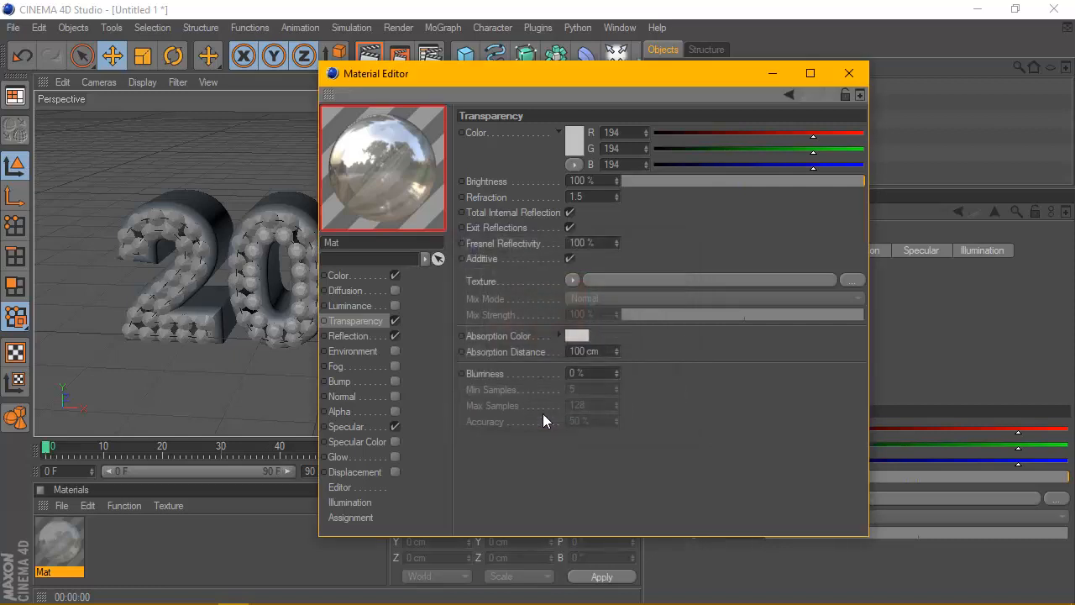
click(346, 427)
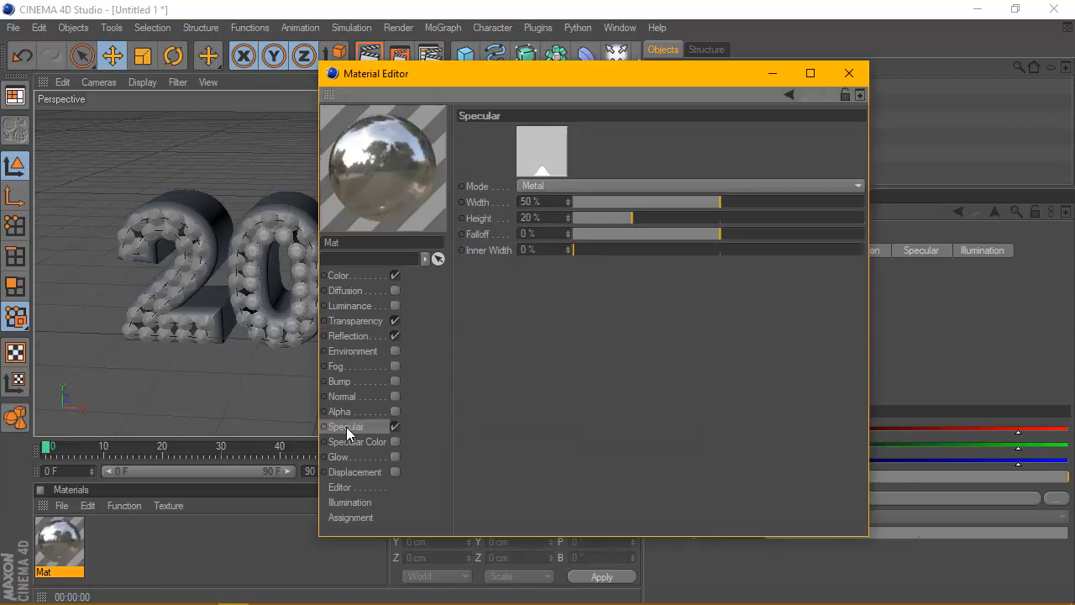
click(365, 337)
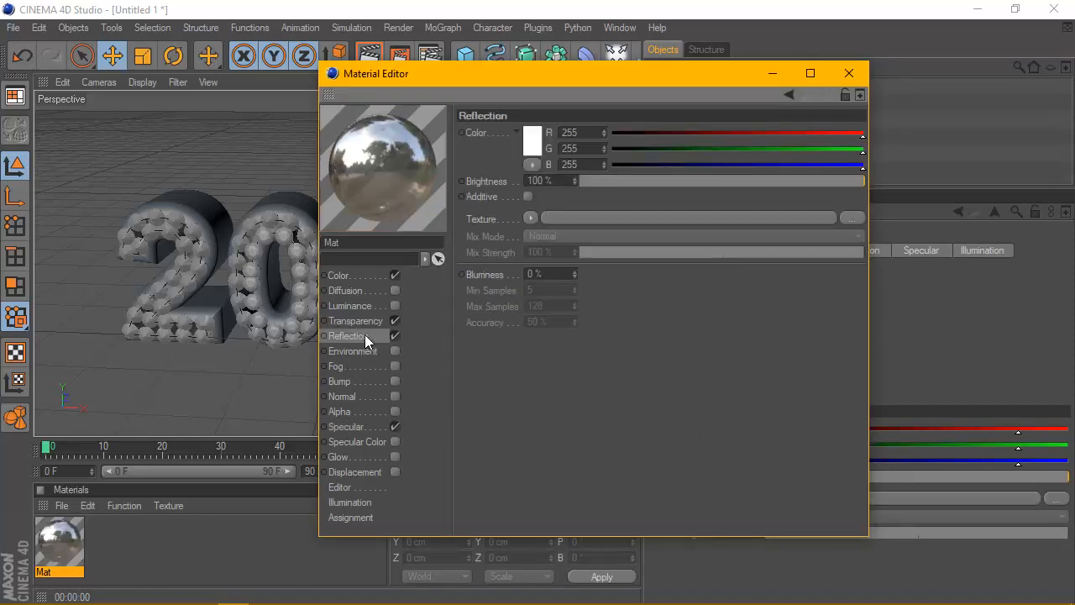
click(849, 74)
Step: Apply the diamond material Mat to the Cloner and render the perspective view
drag(50, 554, 712, 123)
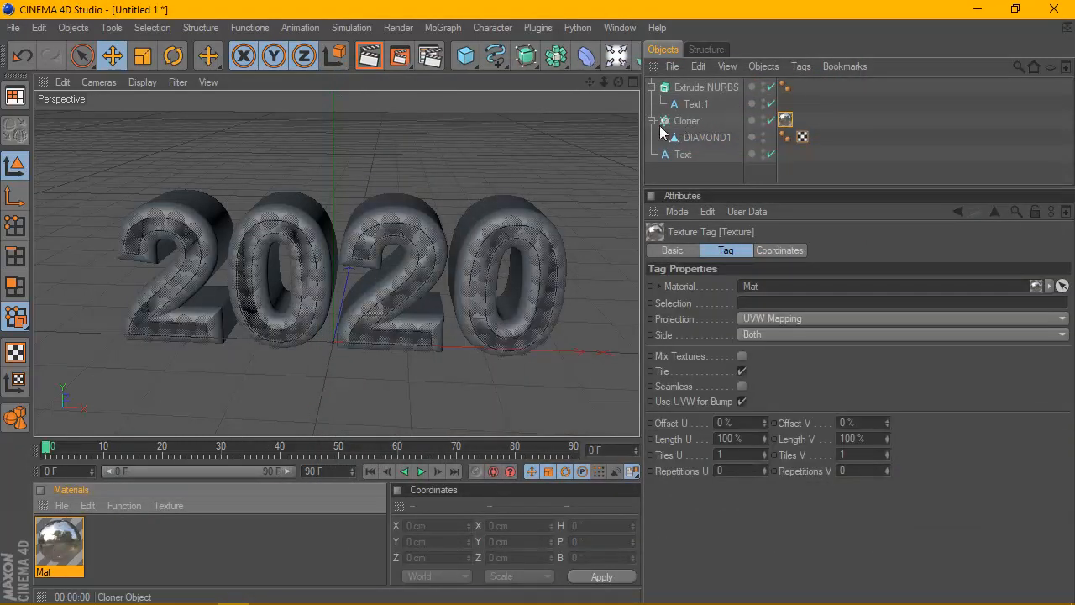
click(369, 57)
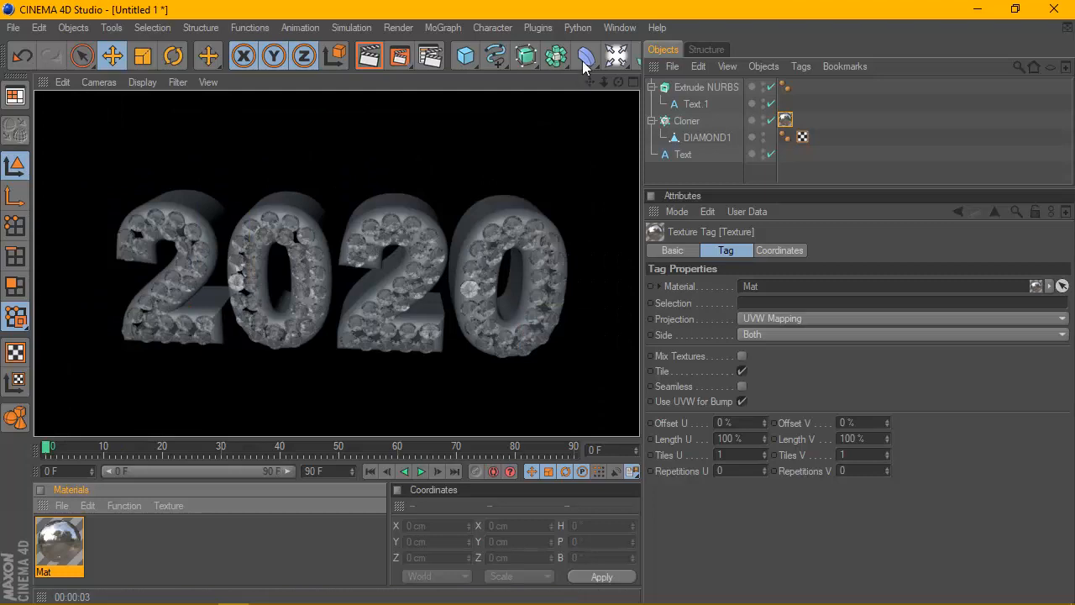
Step: Add a Sky object and give it a Compositing tag with Seen by Camera turned off
click(615, 55)
click(685, 234)
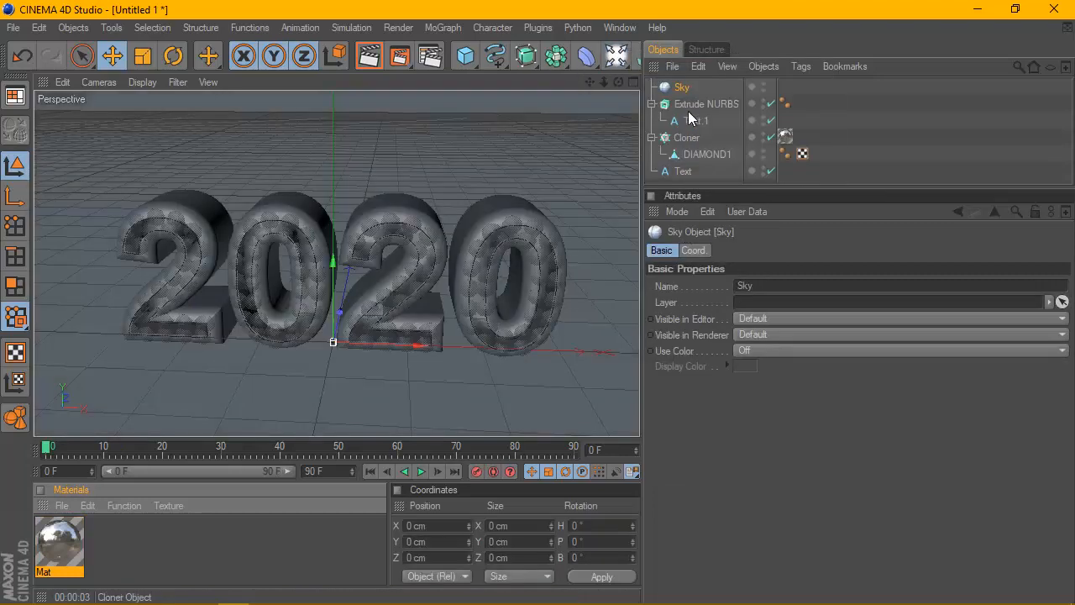
right_click(685, 87)
mouse_move(704, 58)
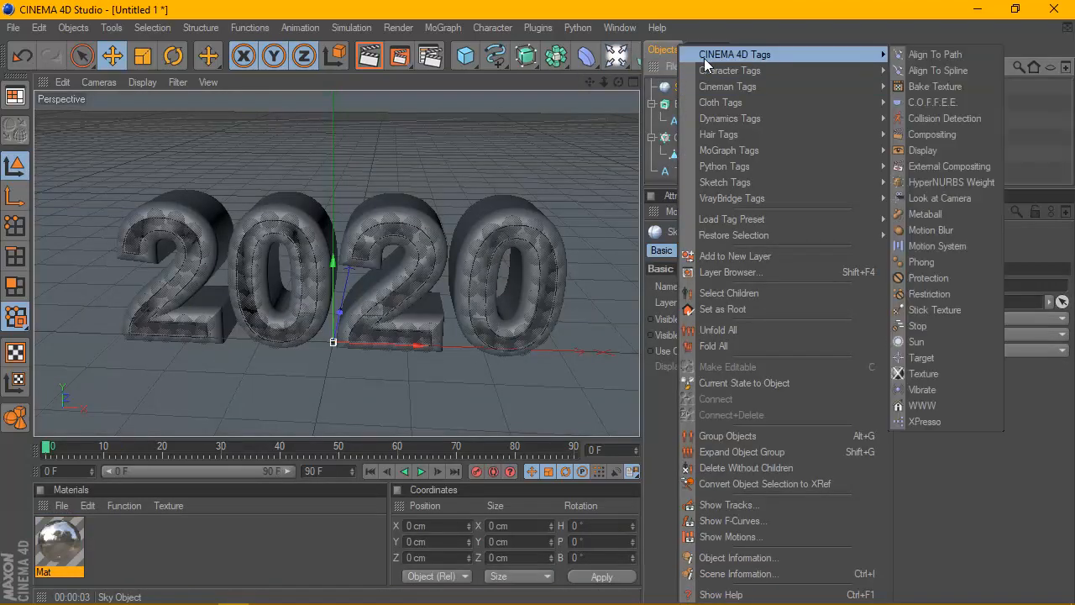
click(932, 135)
click(738, 320)
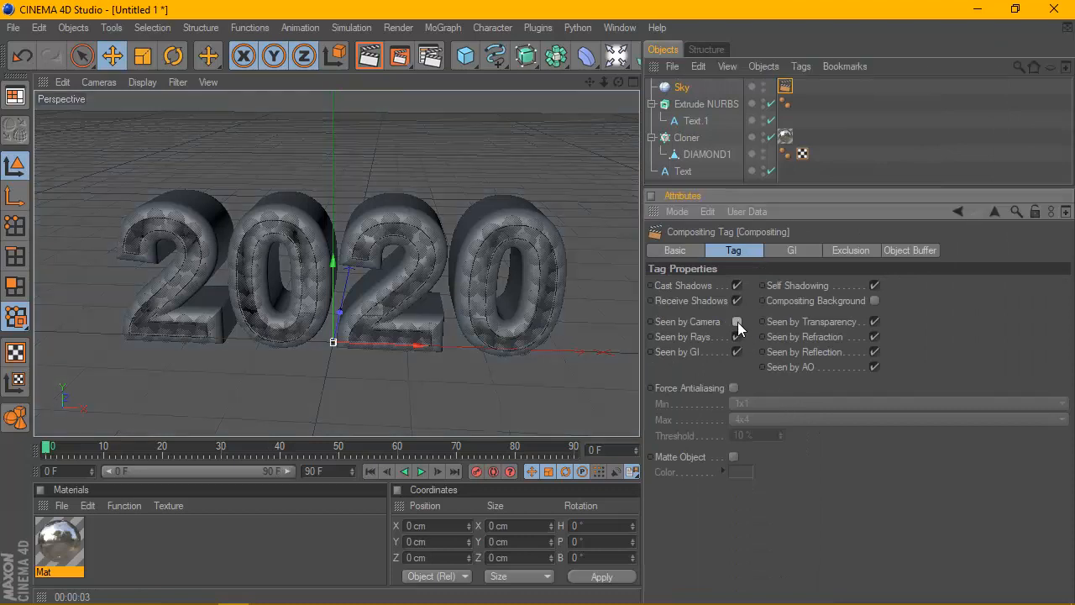
Step: Create a new material with only Luminance enabled, and load potsdamer_platz_4k.hdr as its luminance texture
click(63, 505)
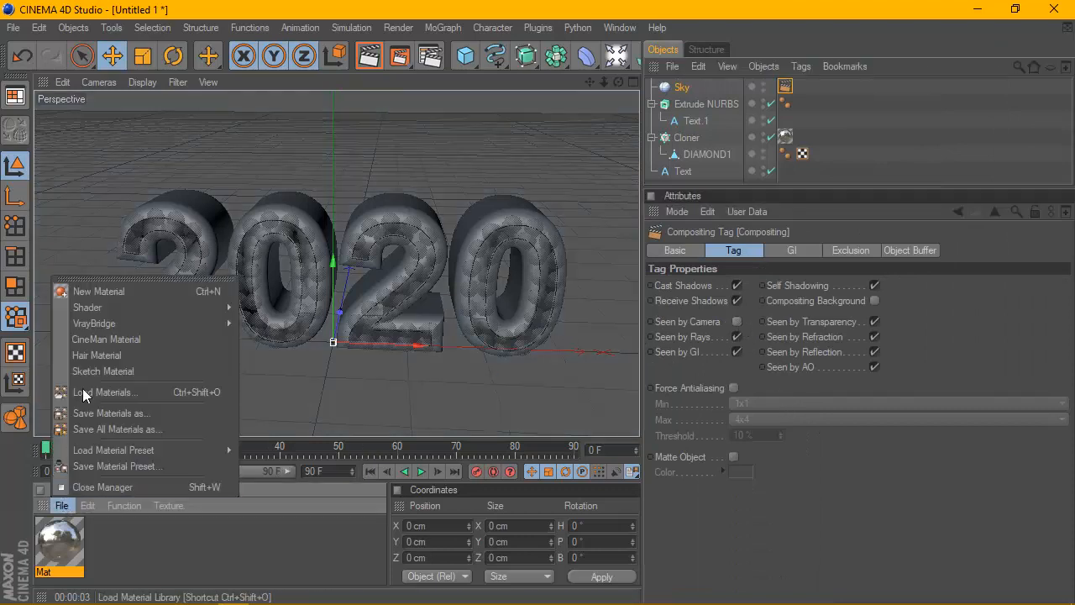
click(101, 291)
double_click(59, 542)
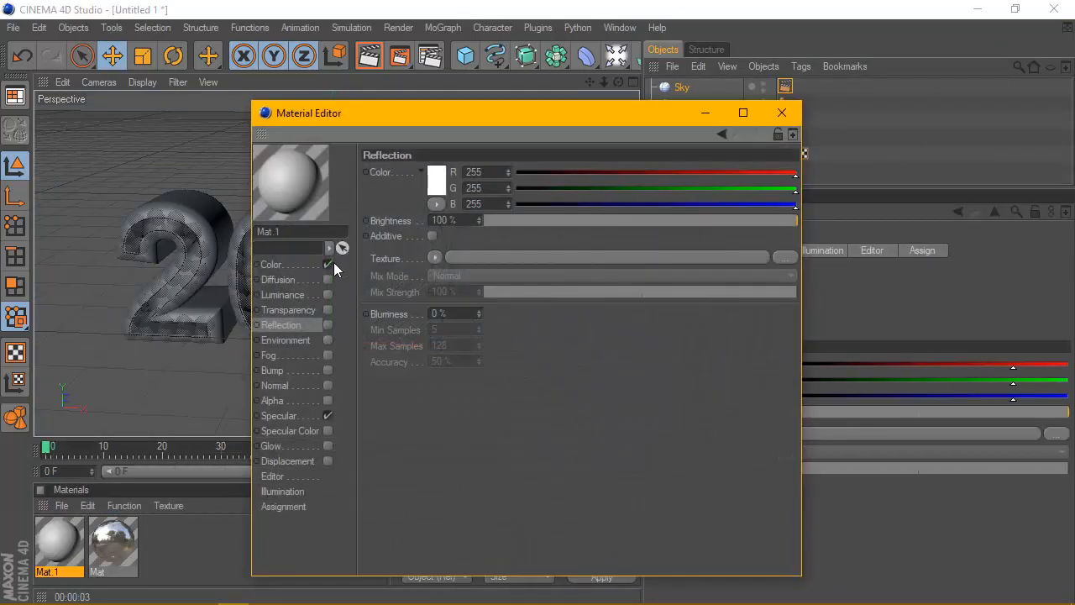
click(327, 265)
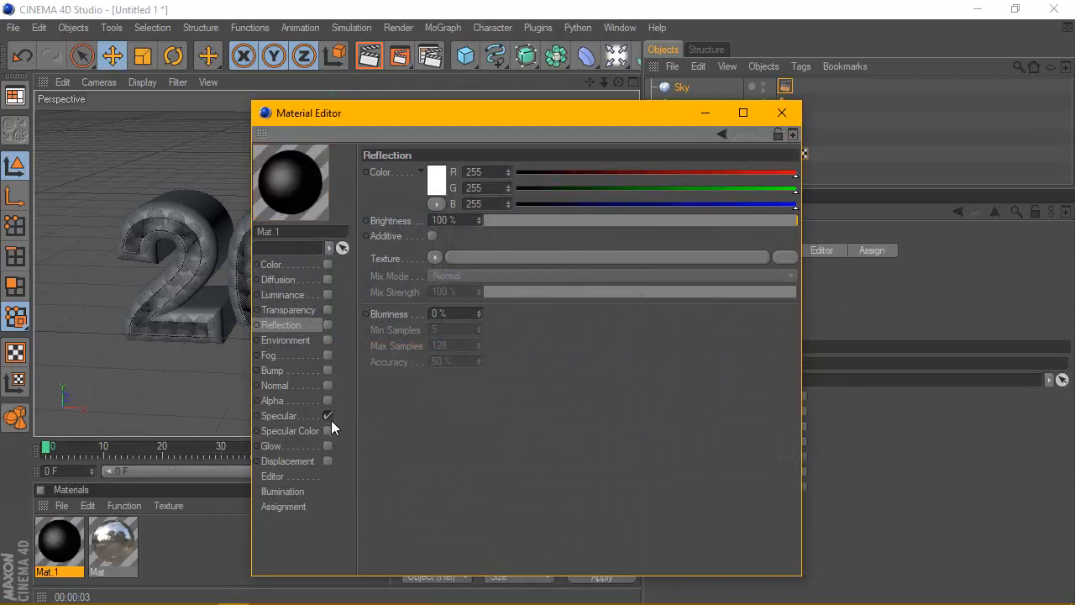
click(328, 415)
click(327, 295)
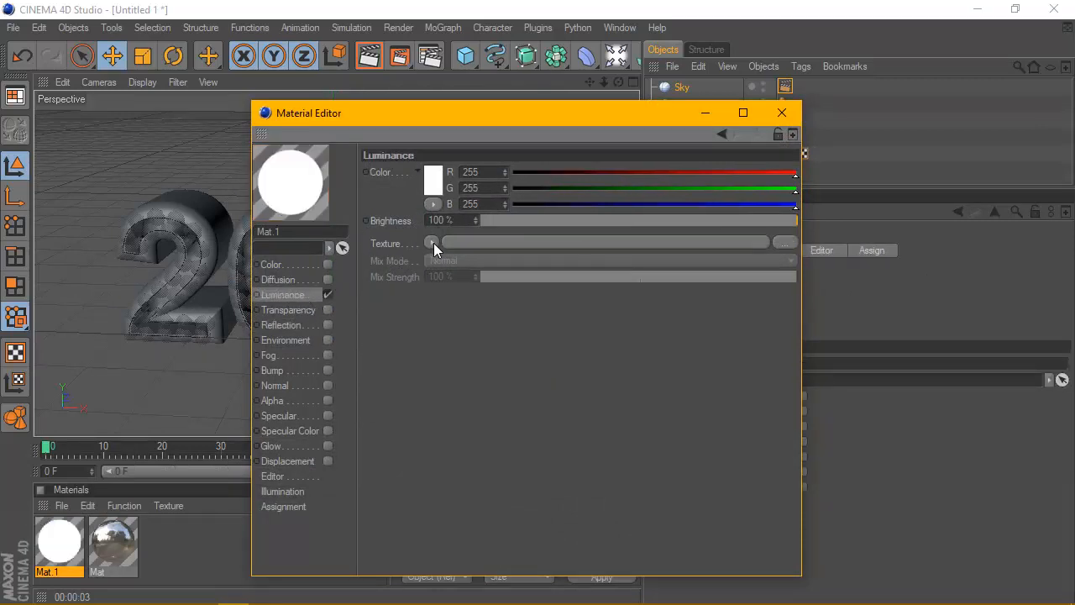
click(784, 243)
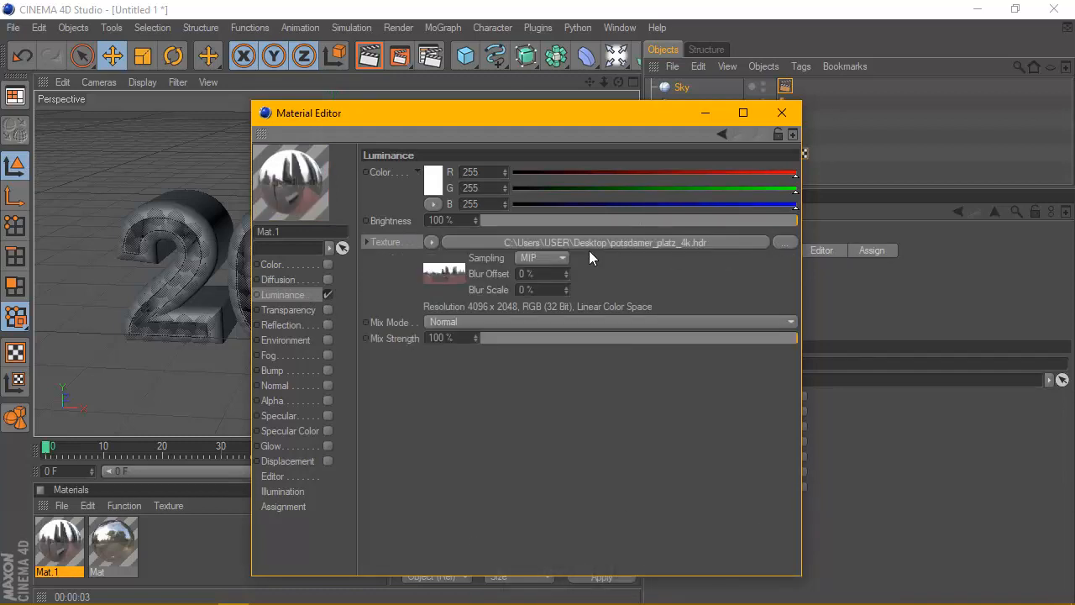
click(783, 115)
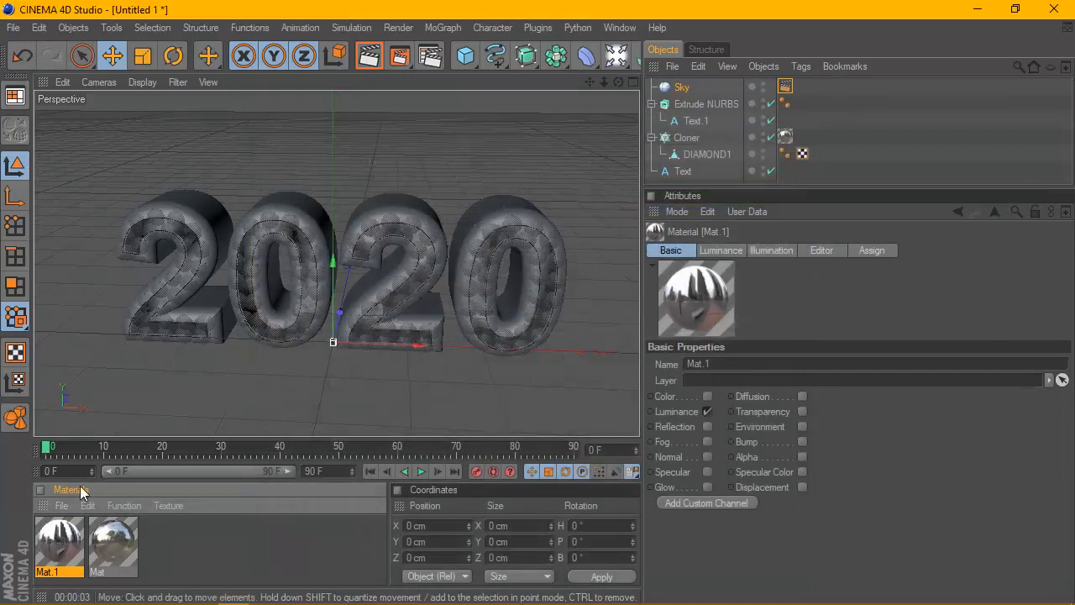
Step: Apply the HDR material Mat.1 to the Sky object and render the perspective view
drag(173, 473, 681, 87)
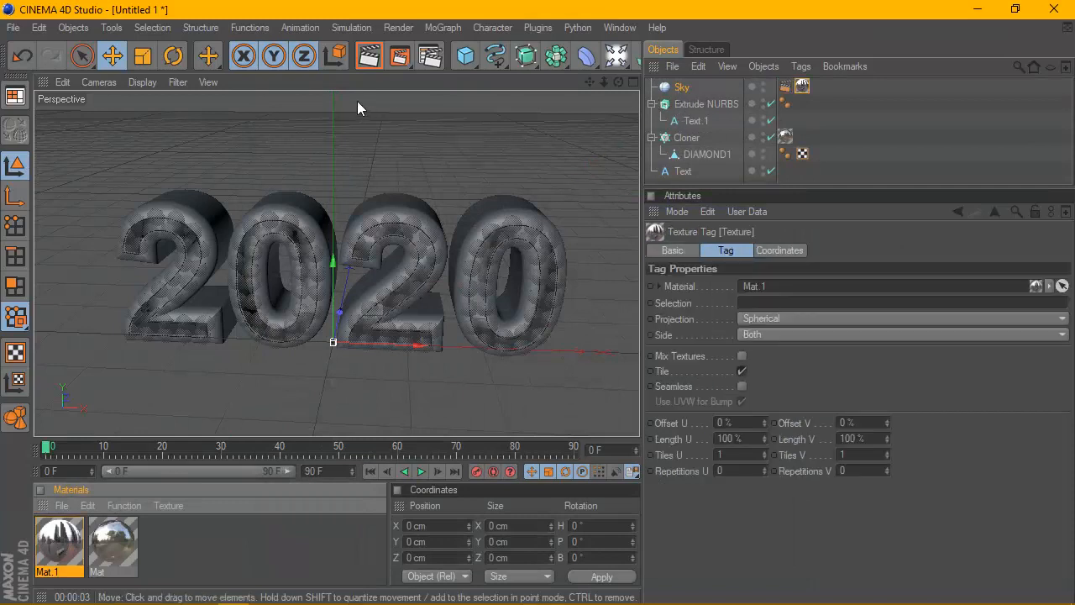
click(370, 64)
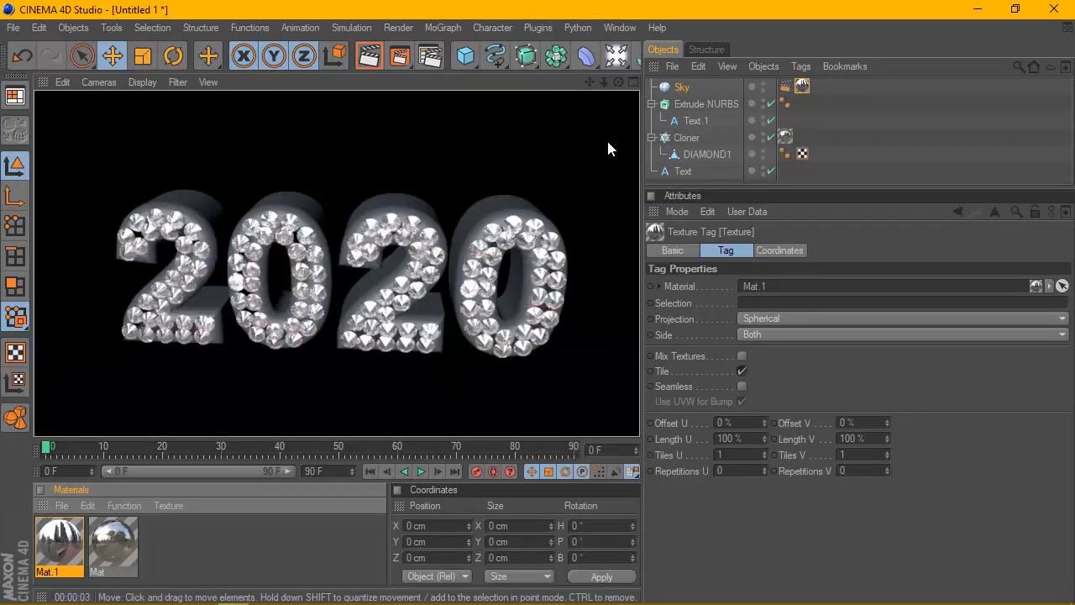
Step: Set the projection of the Sky's texture tag to Cubic and render a closer view of the text
click(808, 85)
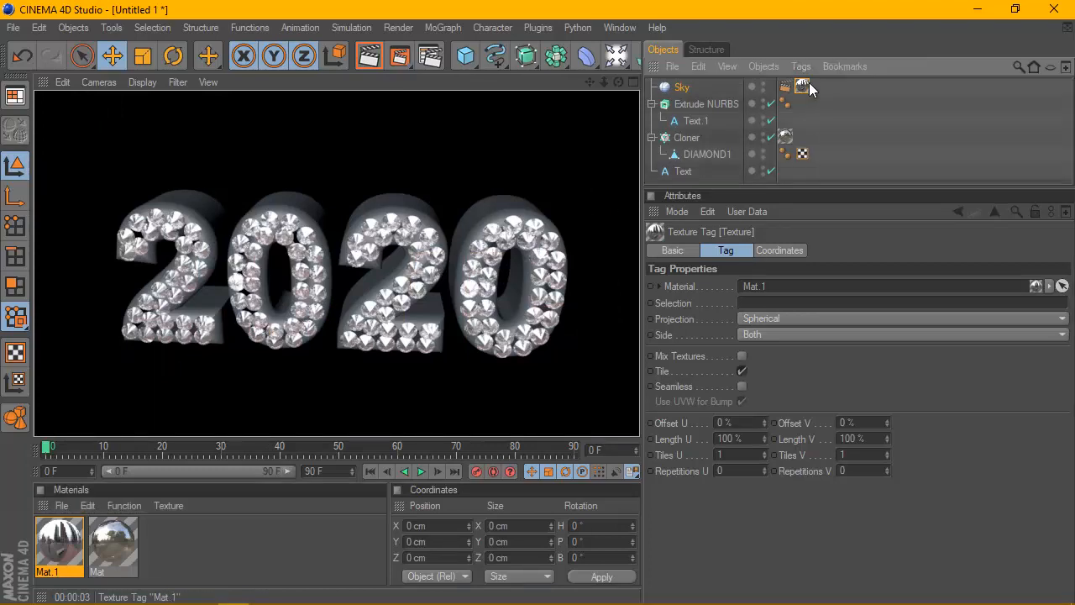
click(835, 319)
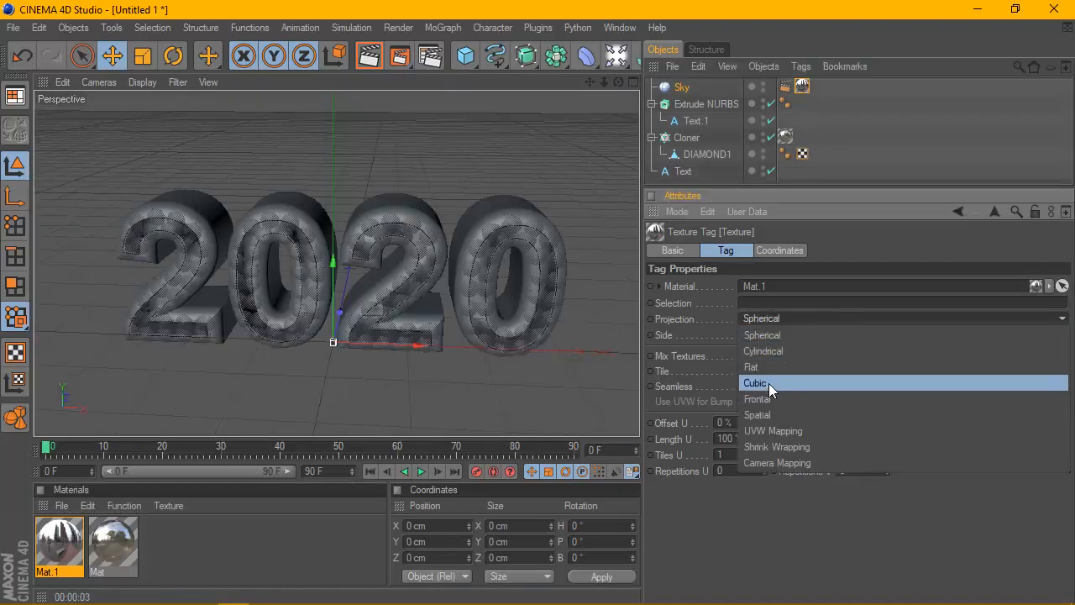
click(769, 382)
scroll(430, 292, up, 2)
click(367, 57)
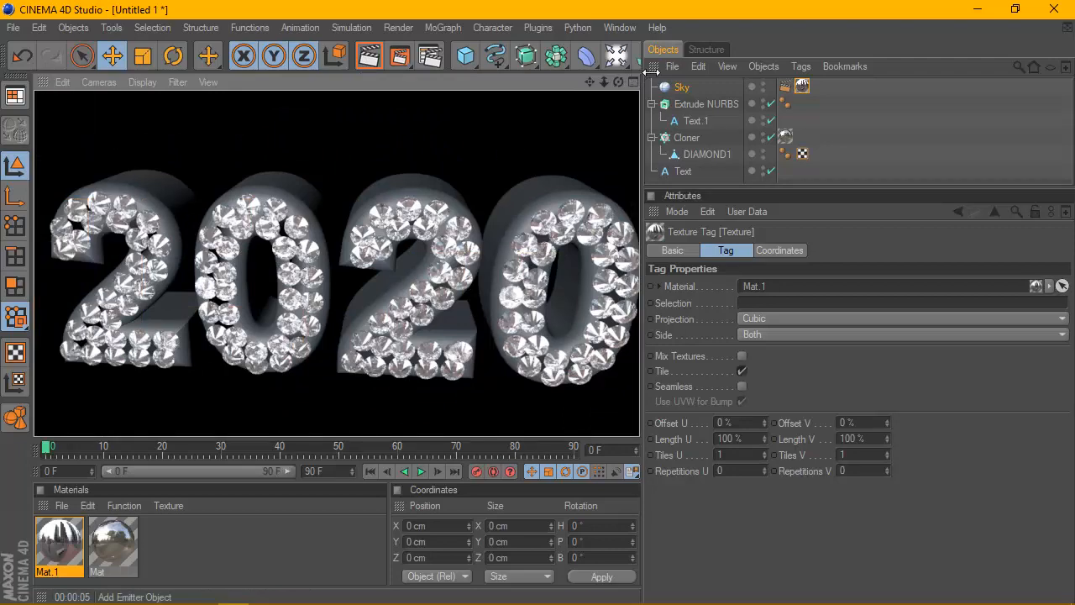
Step: Examine the diamond-filled 2020 text in renders from several angles and distances
drag(619, 82, 612, 69)
scroll(550, 110, up, 2)
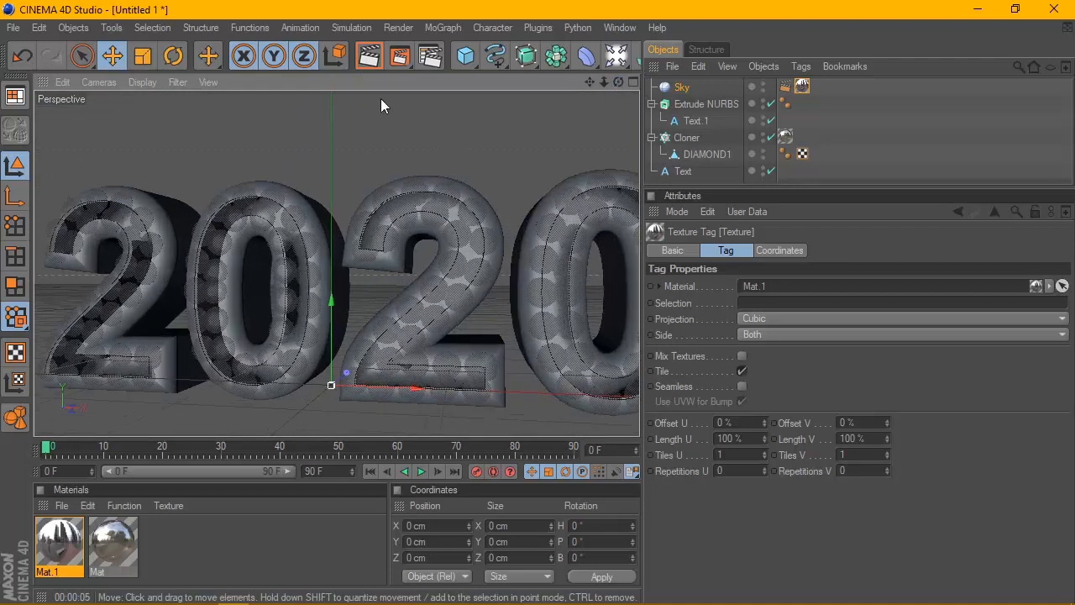
click(369, 56)
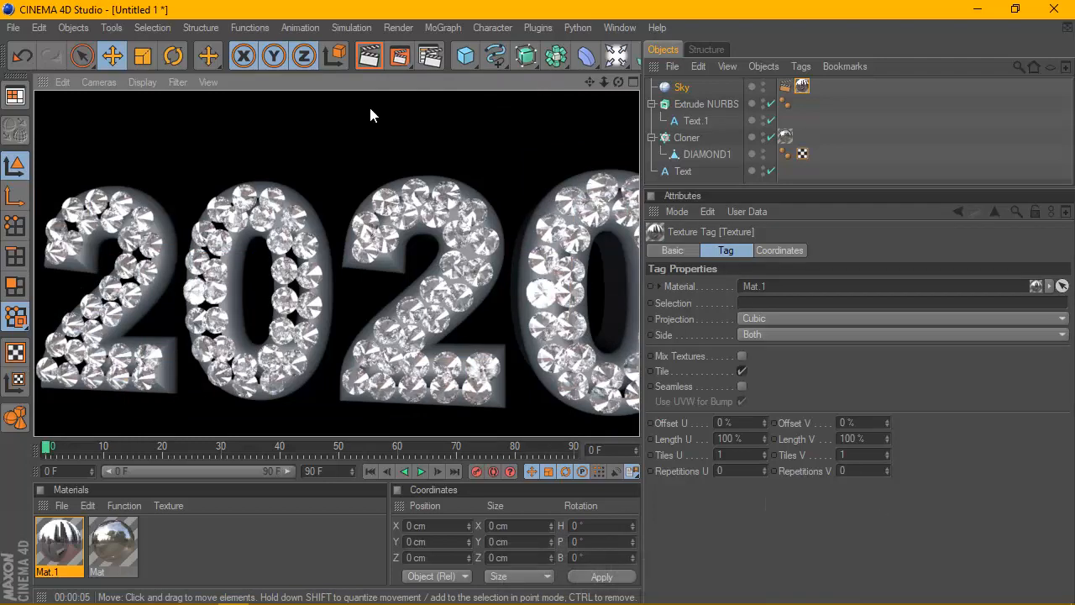
click(329, 165)
drag(619, 82, 571, 118)
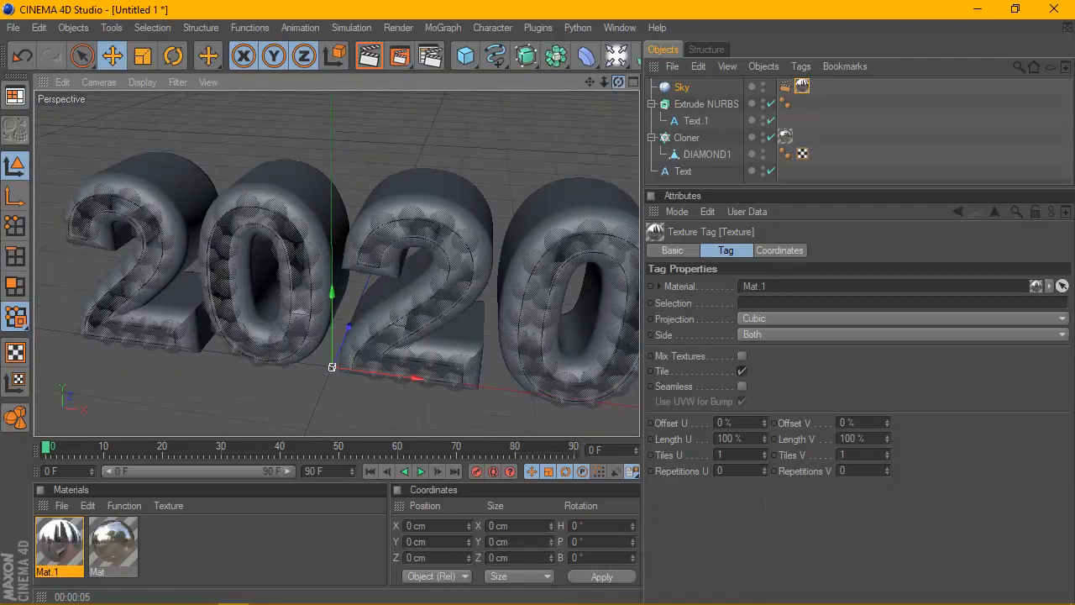
scroll(351, 157, down, 5)
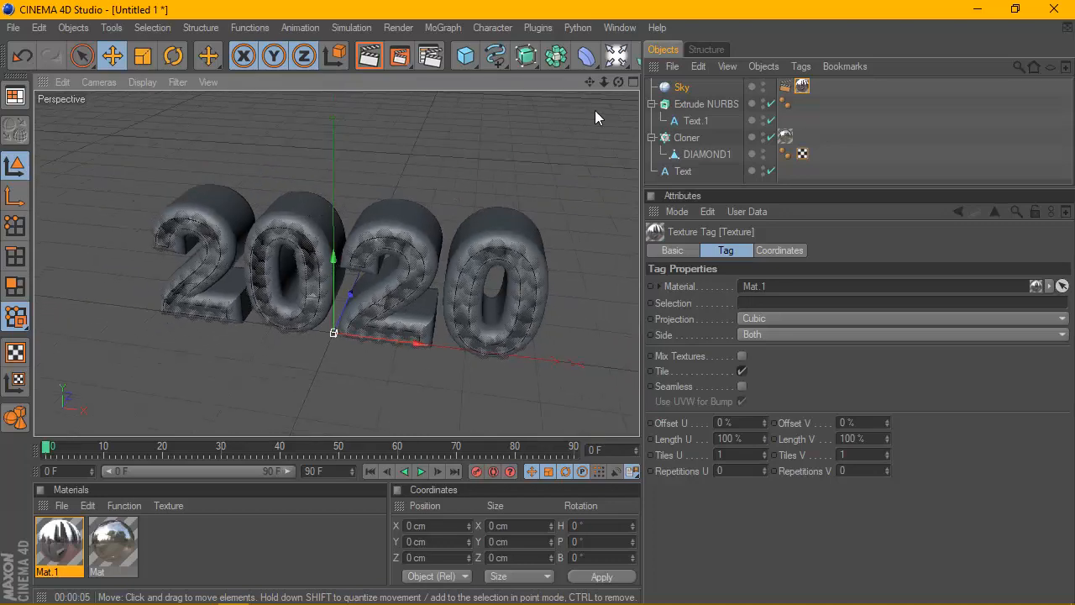
drag(619, 82, 517, 97)
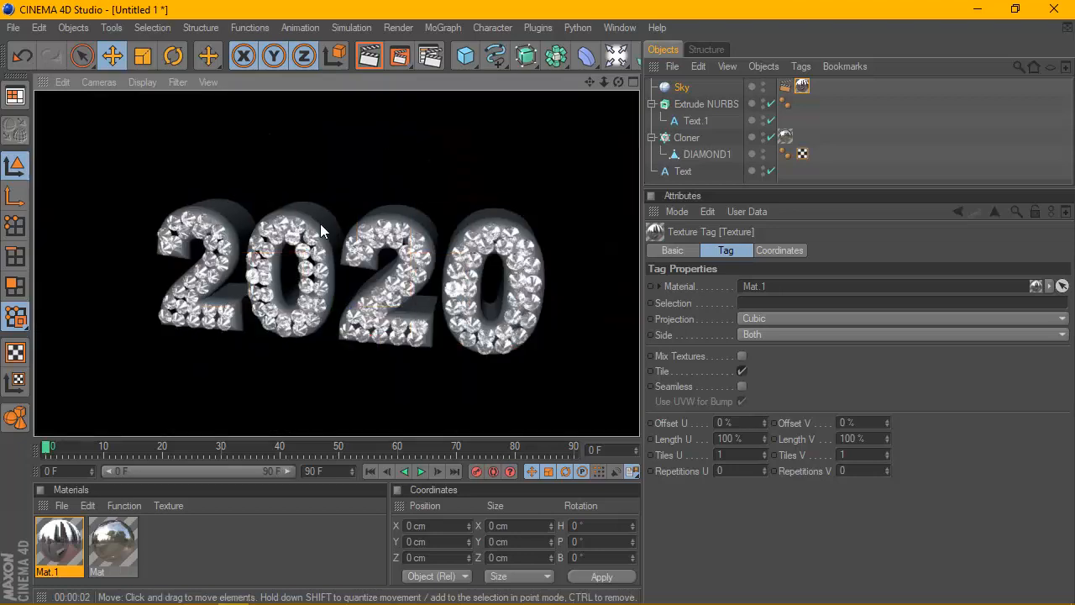
Step: Create a new material and change the preview shape of the diamond material Mat
click(59, 506)
click(111, 292)
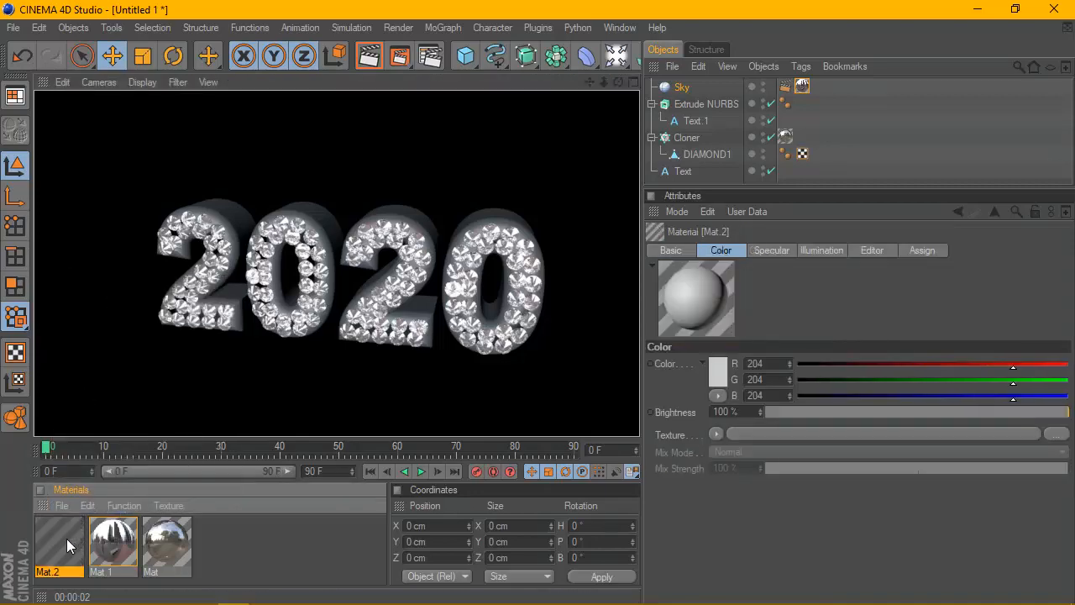
double_click(166, 544)
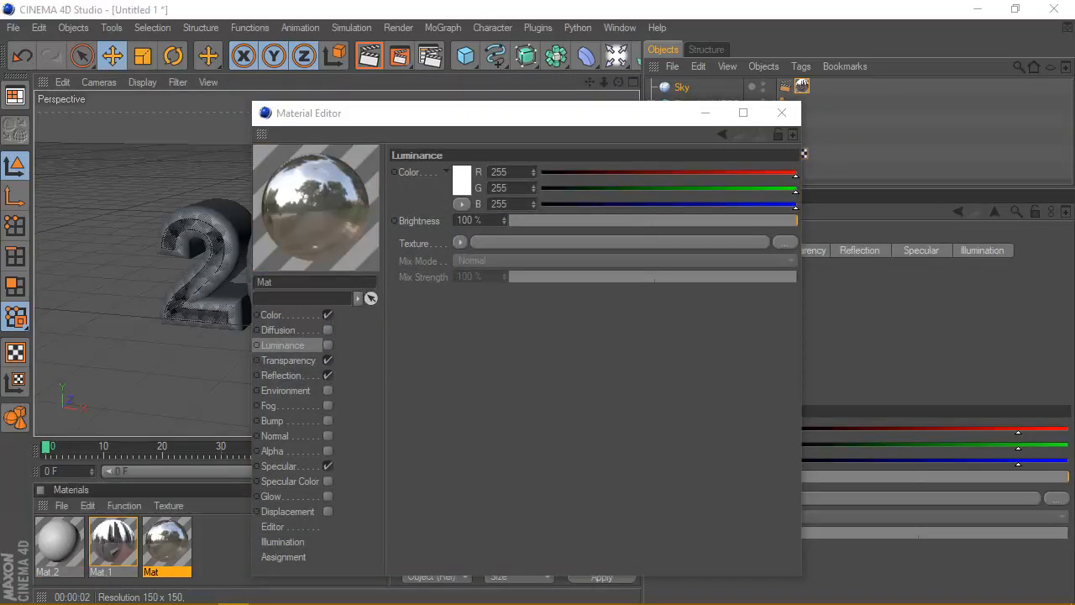
right_click(318, 210)
click(376, 447)
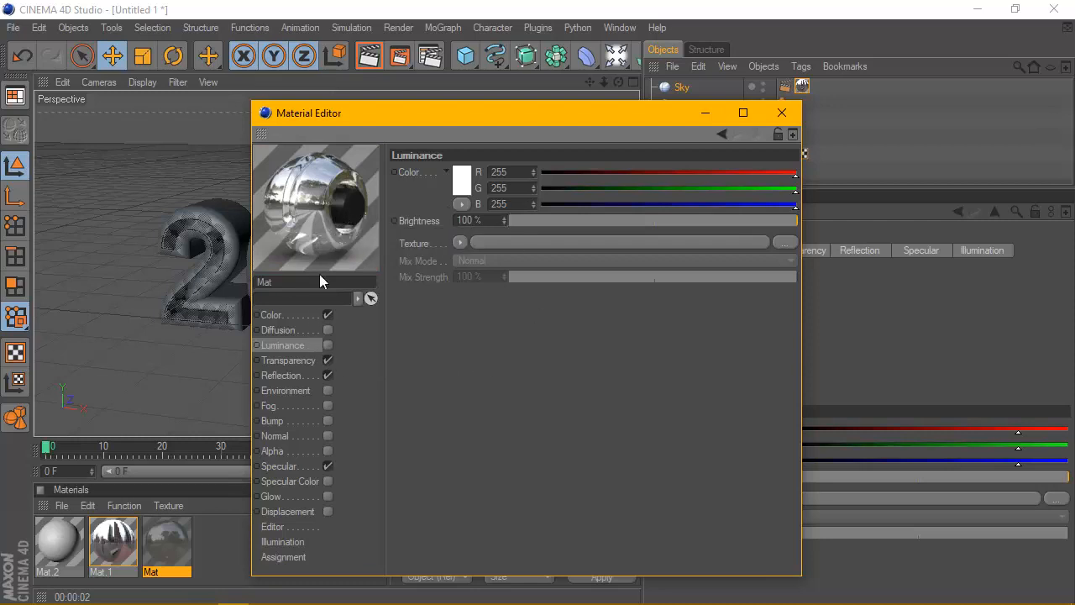
click(782, 112)
Step: Enable Transparency on material Mat.2 with a refraction of 1.3 and a Gradient texture
double_click(63, 544)
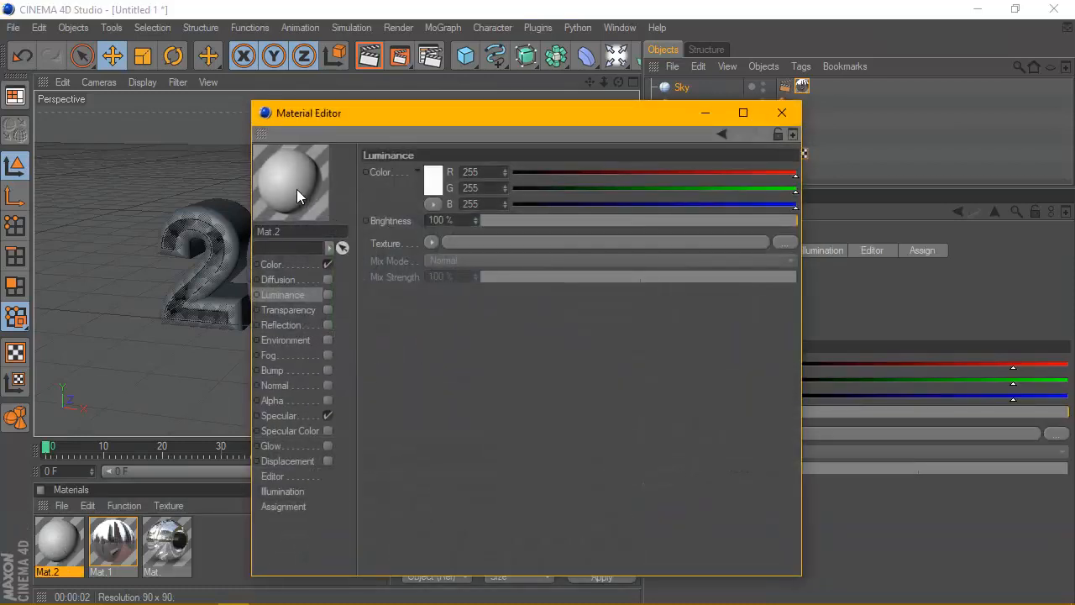
click(323, 262)
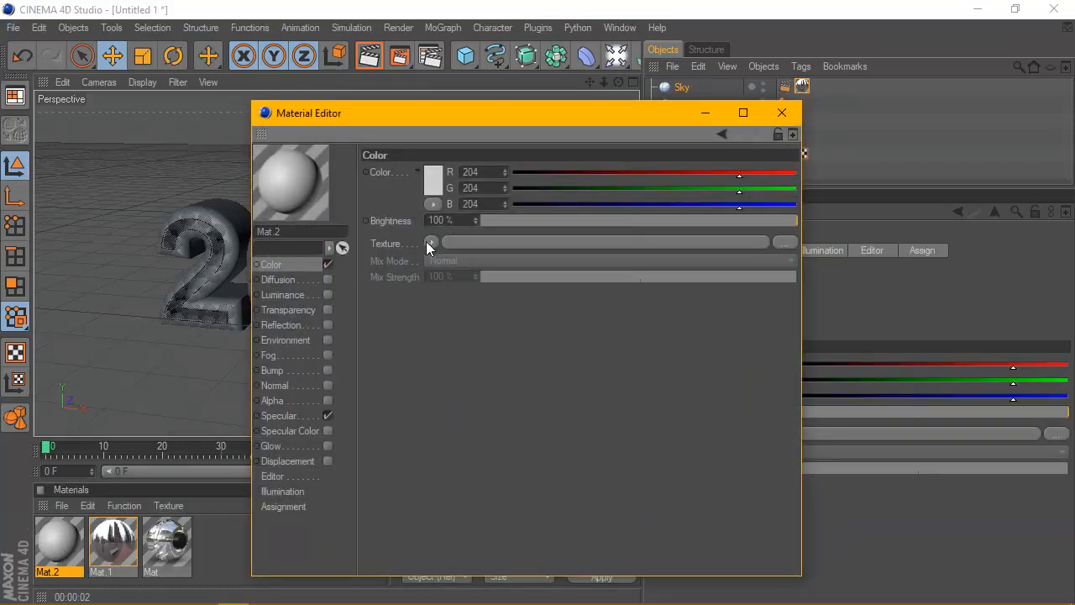
click(327, 309)
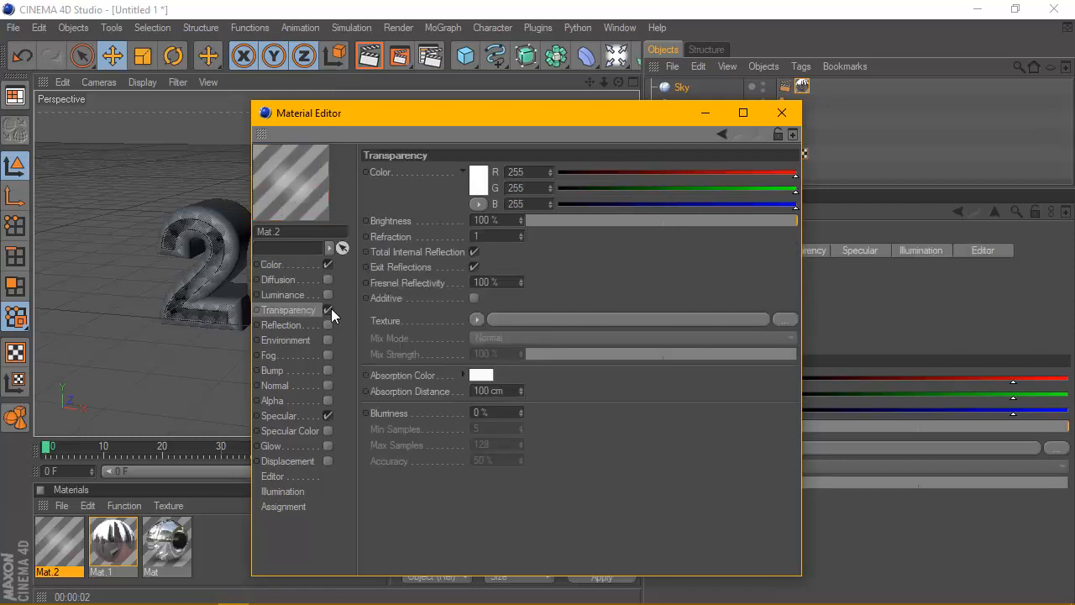
click(502, 237)
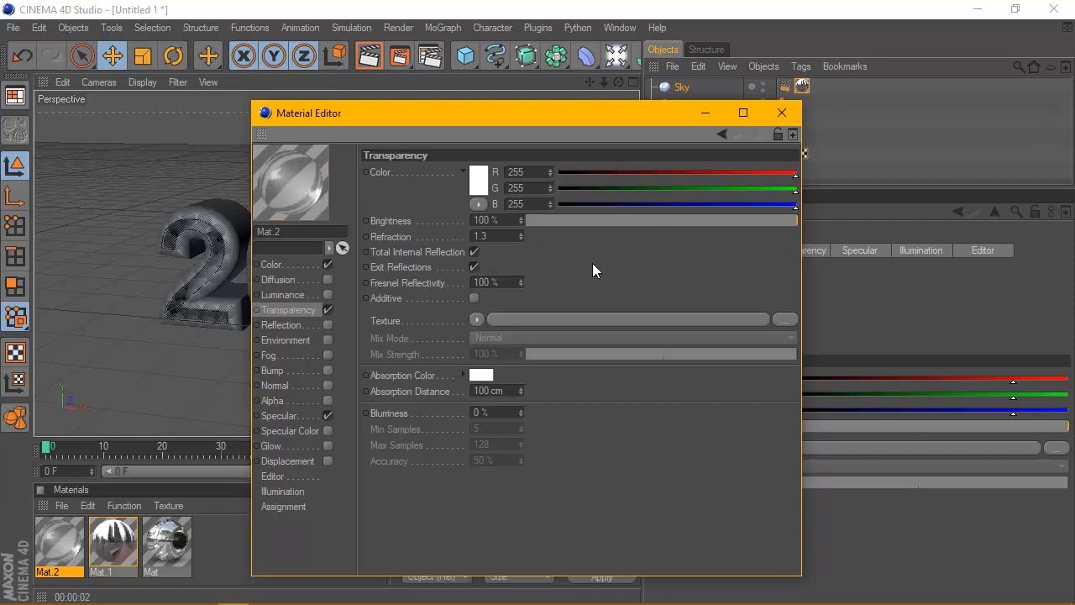
click(477, 321)
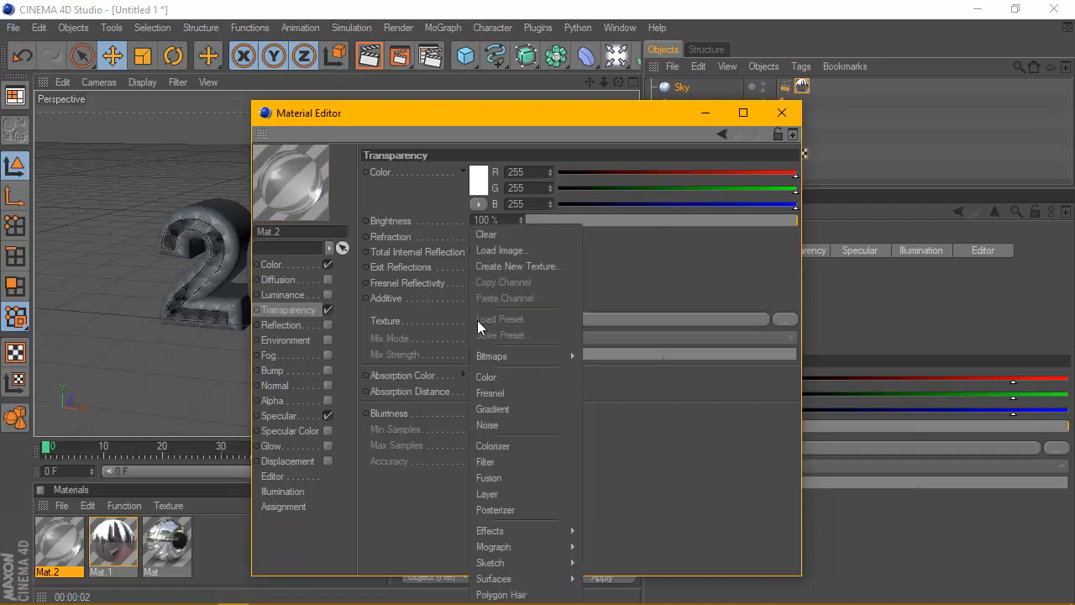
click(499, 394)
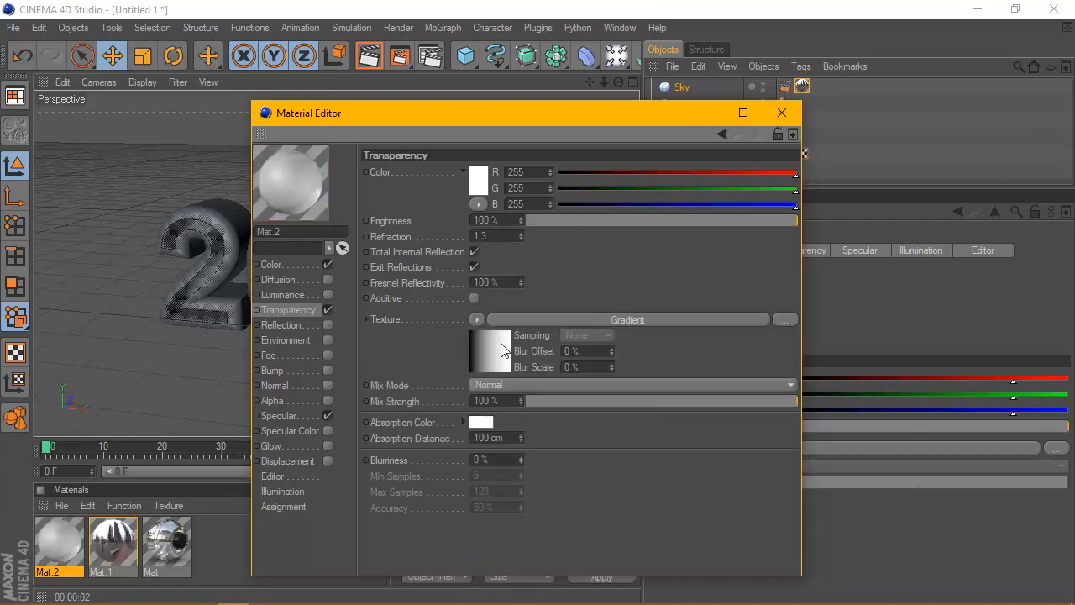
Step: Set the Transparency gradient of Mat.2 to type 2D - V and color its start knot purple (RGB 125, 0, 235)
click(501, 349)
click(496, 294)
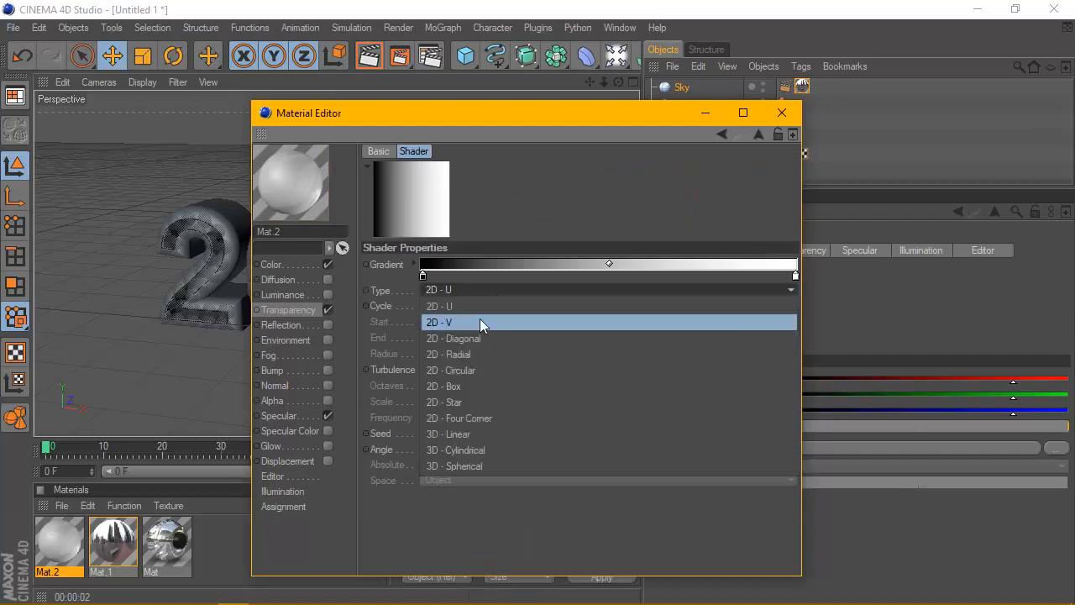
click(479, 319)
double_click(424, 276)
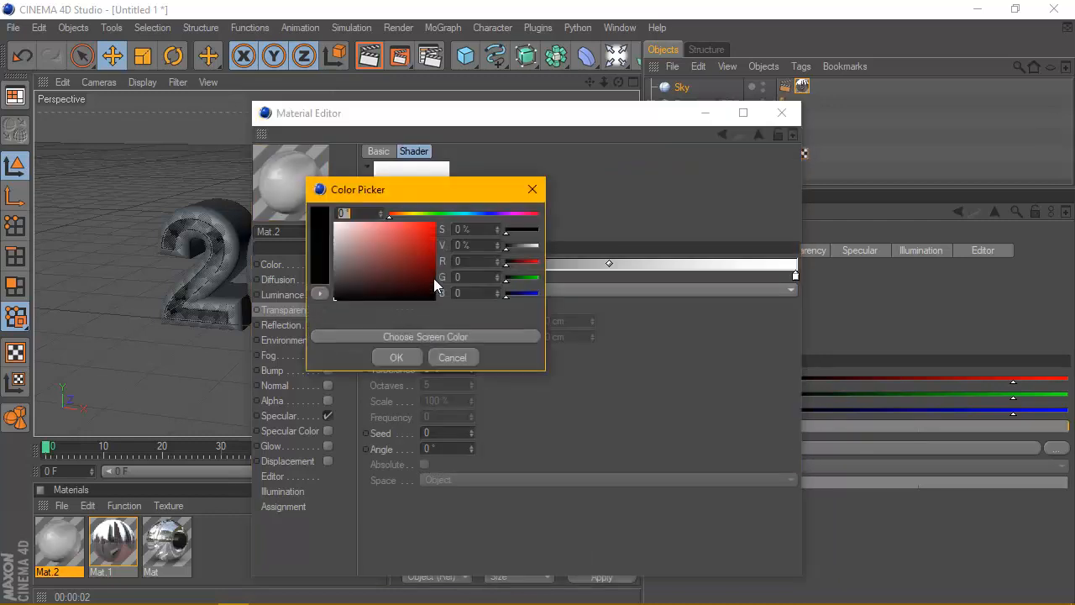
click(501, 215)
click(435, 245)
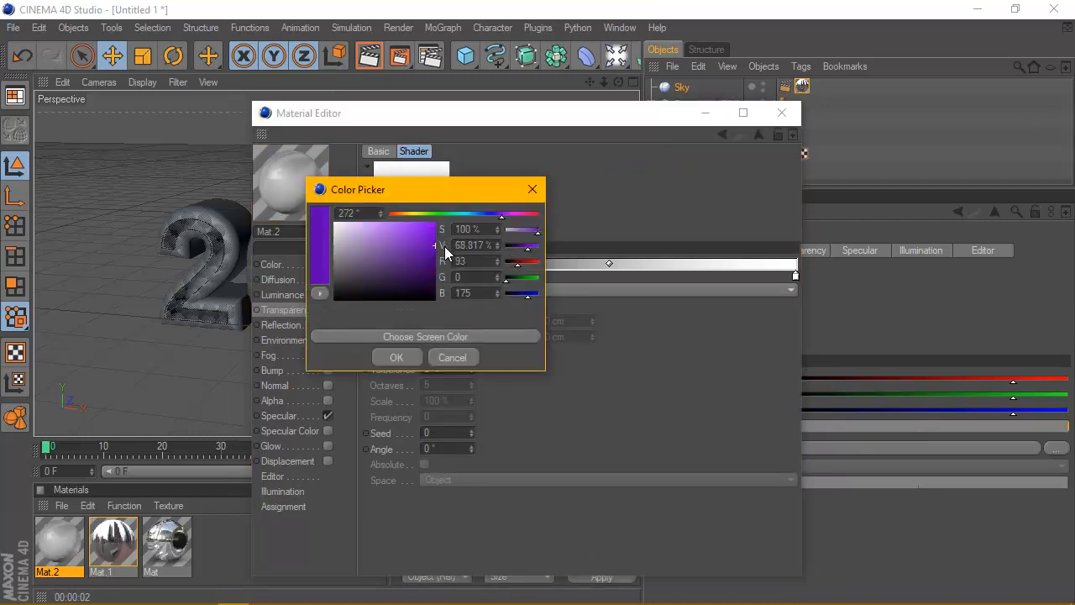
drag(433, 246, 442, 228)
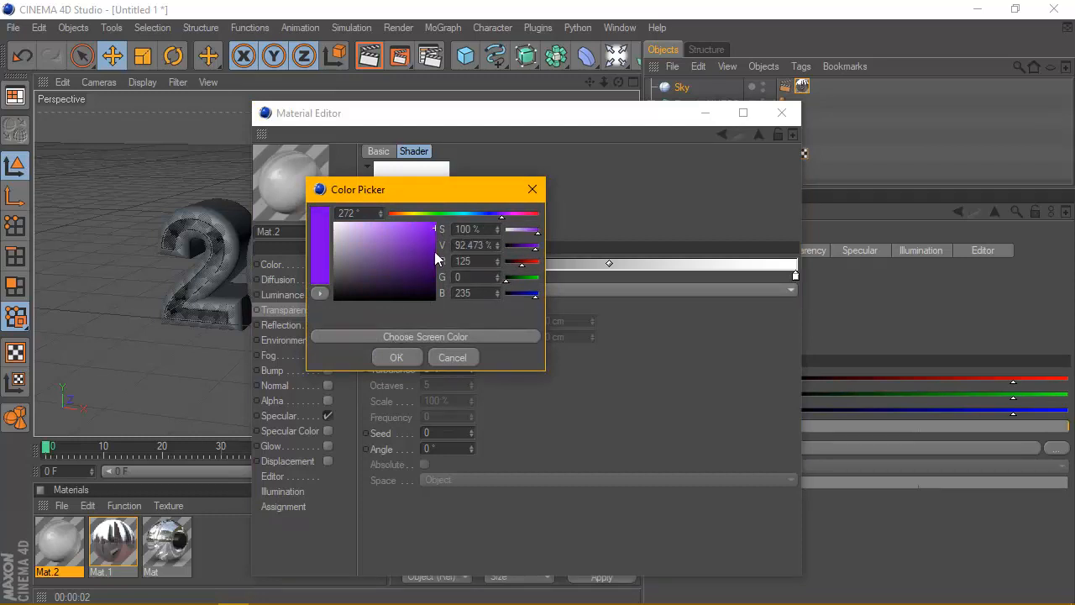
click(396, 357)
Step: Color the gradient's white end knot cyan blue, about RGB 0, 221, 255
double_click(797, 275)
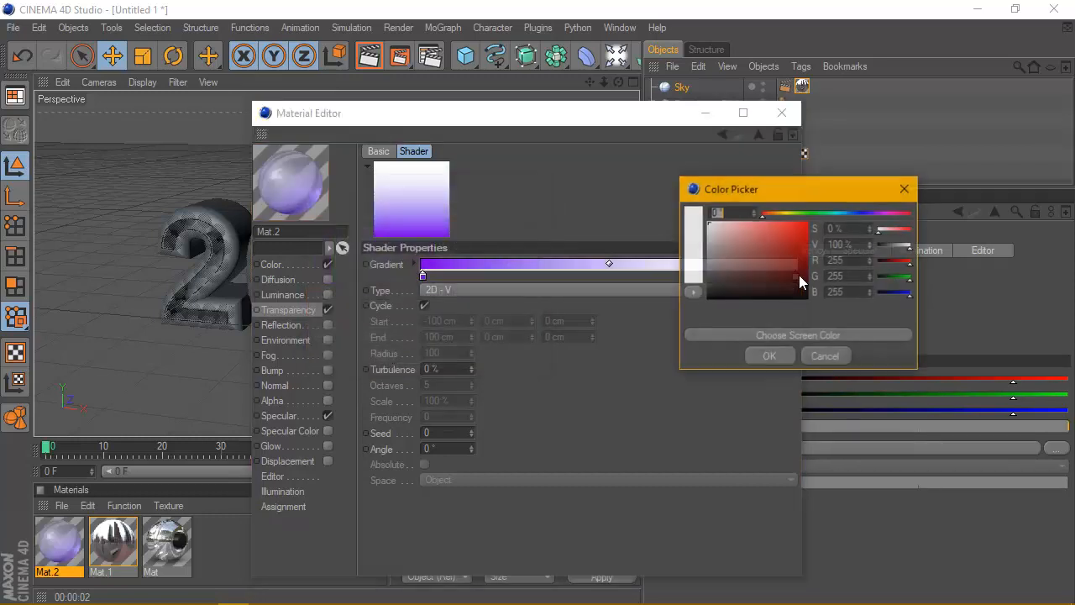
mouse_move(854, 212)
mouse_down()
mouse_move(808, 220)
mouse_move(843, 213)
mouse_up()
click(803, 228)
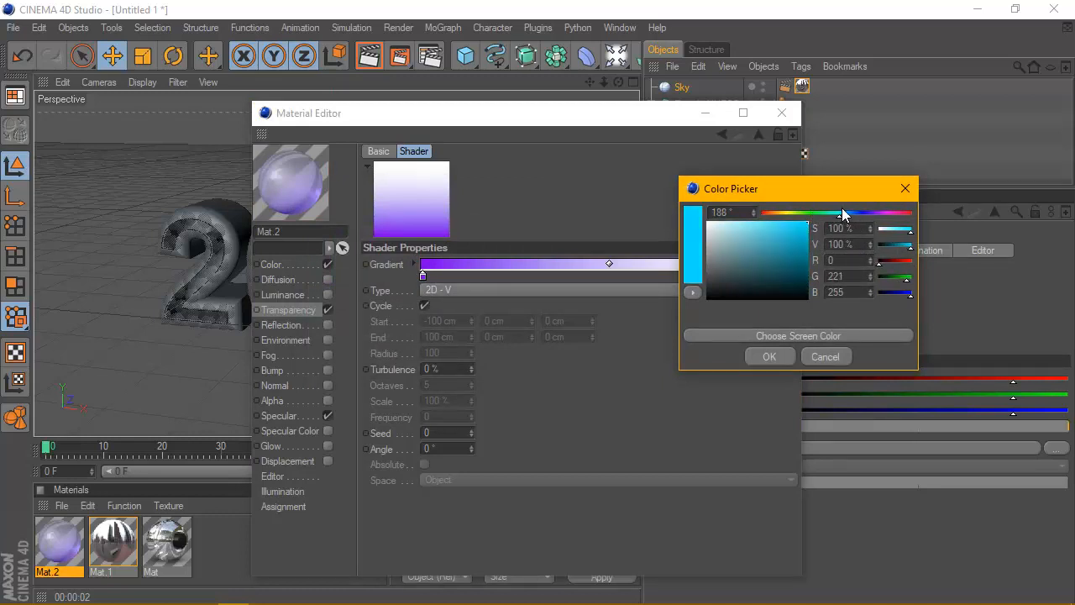
click(765, 356)
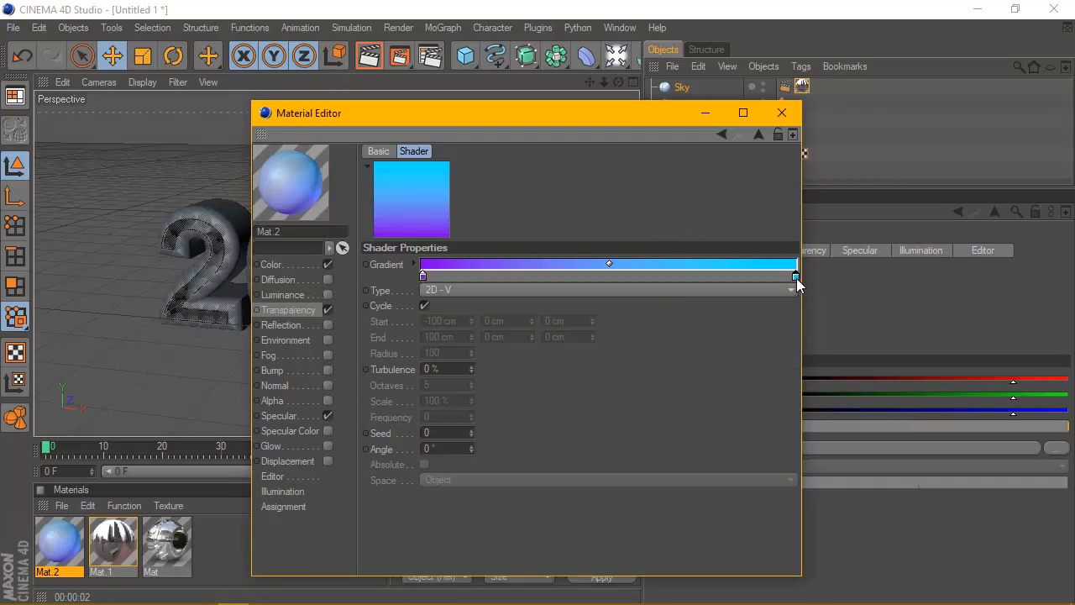
Step: Copy the gradient from the Transparency channel of Mat.2 and paste it as the Color channel's texture
click(305, 308)
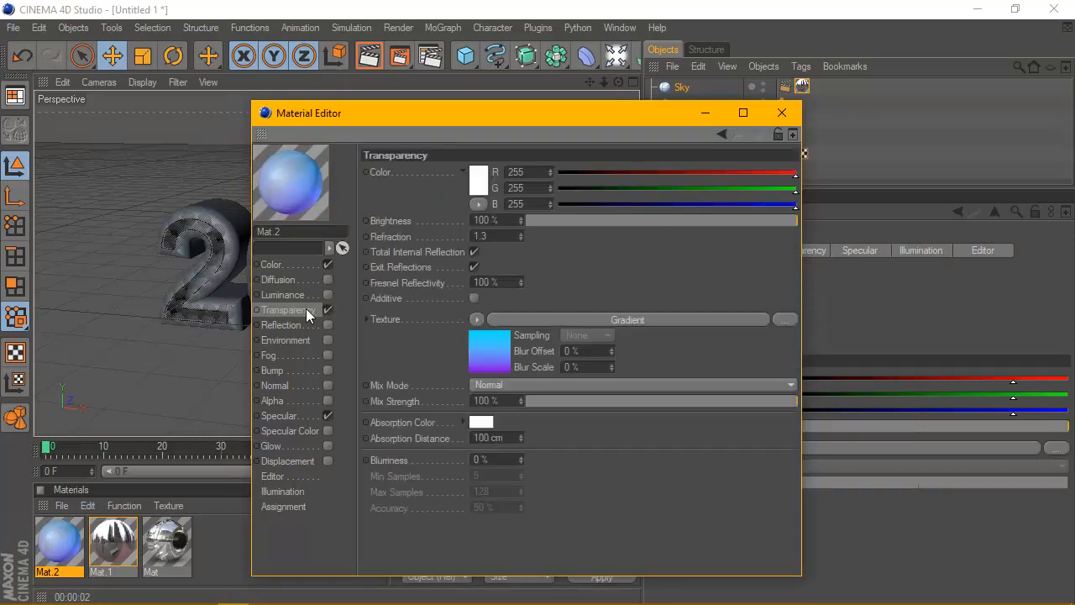
click(281, 268)
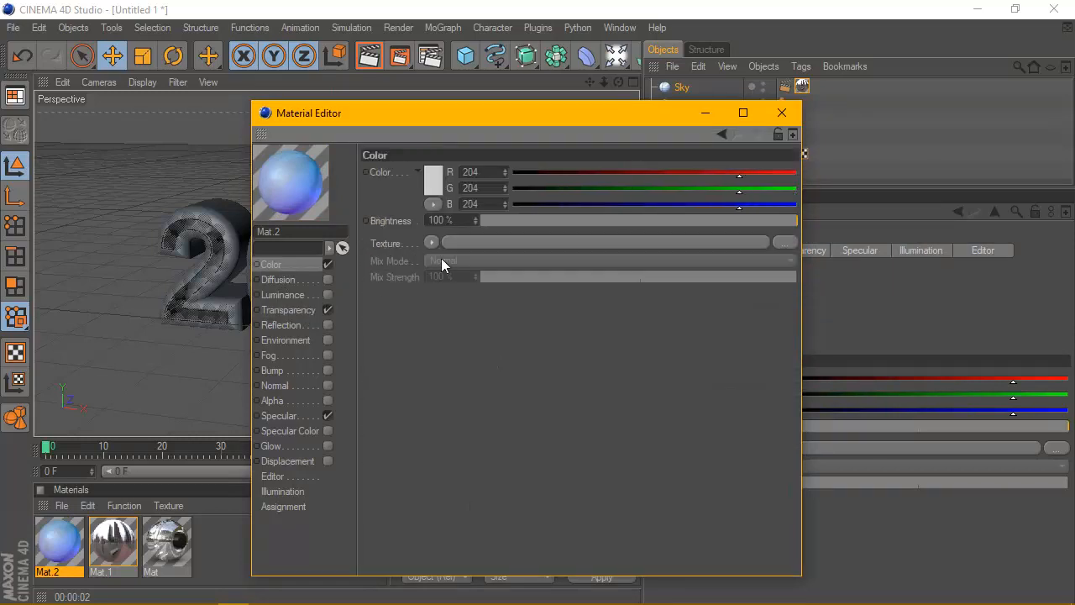
click(286, 310)
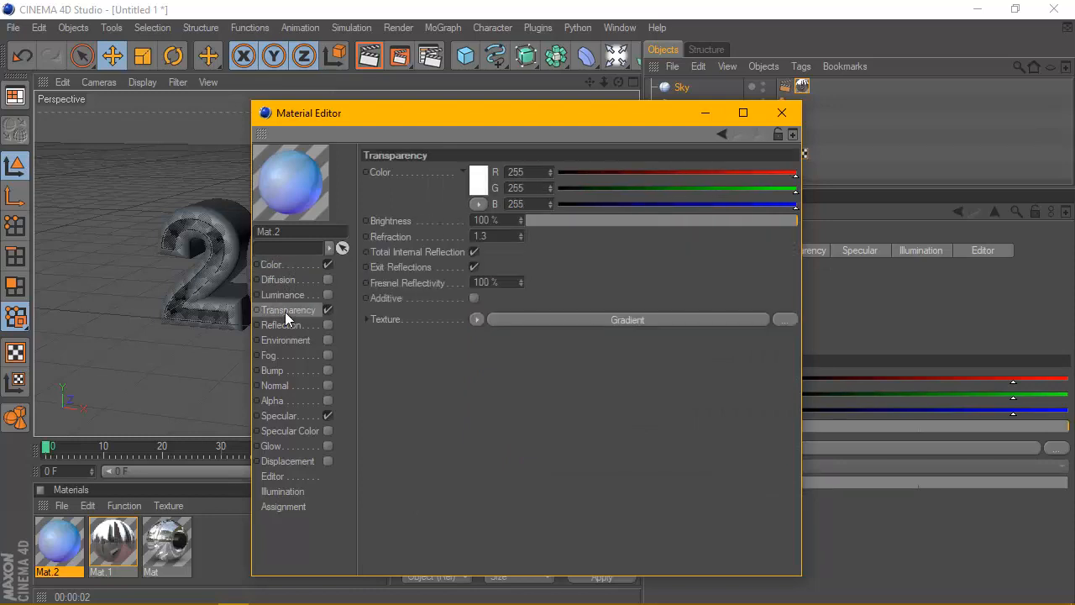
click(477, 317)
click(517, 281)
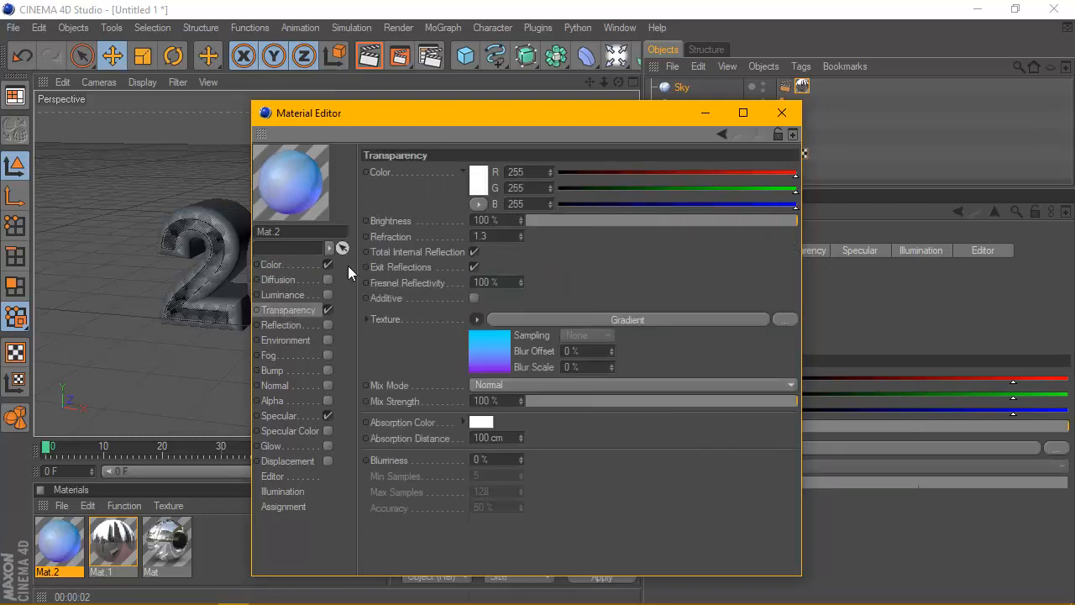
click(284, 263)
click(434, 242)
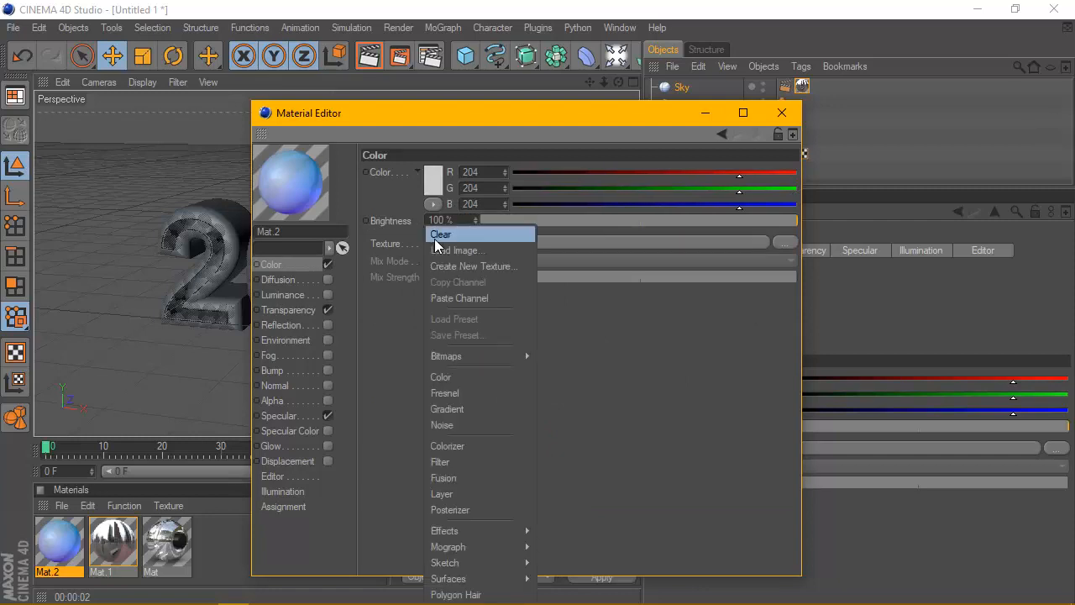
click(483, 299)
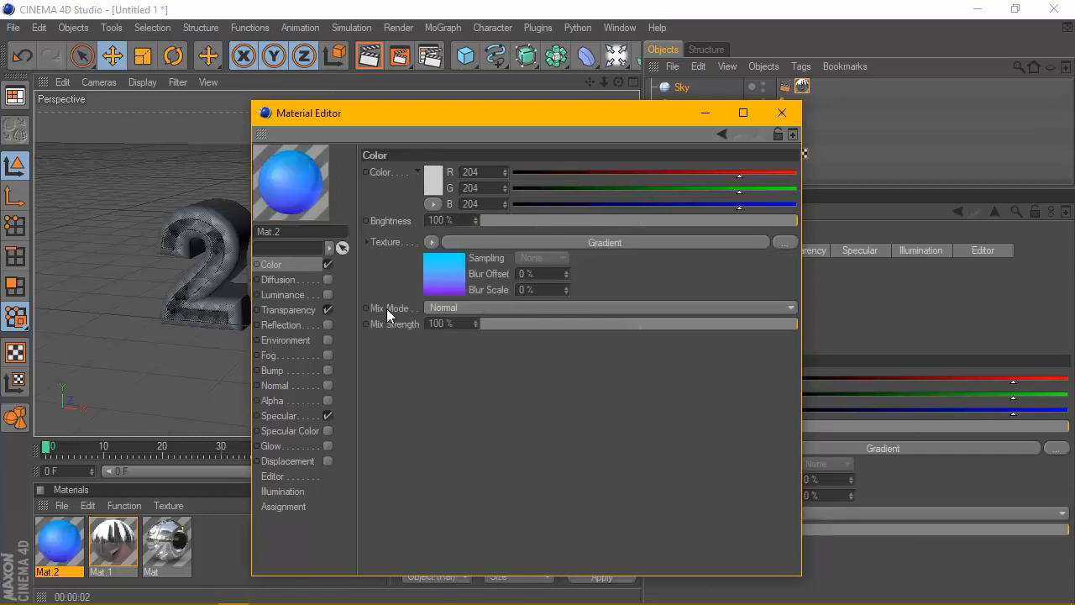
Step: Enable Reflection on Mat.2 and paste the copied gradient as its texture
click(327, 325)
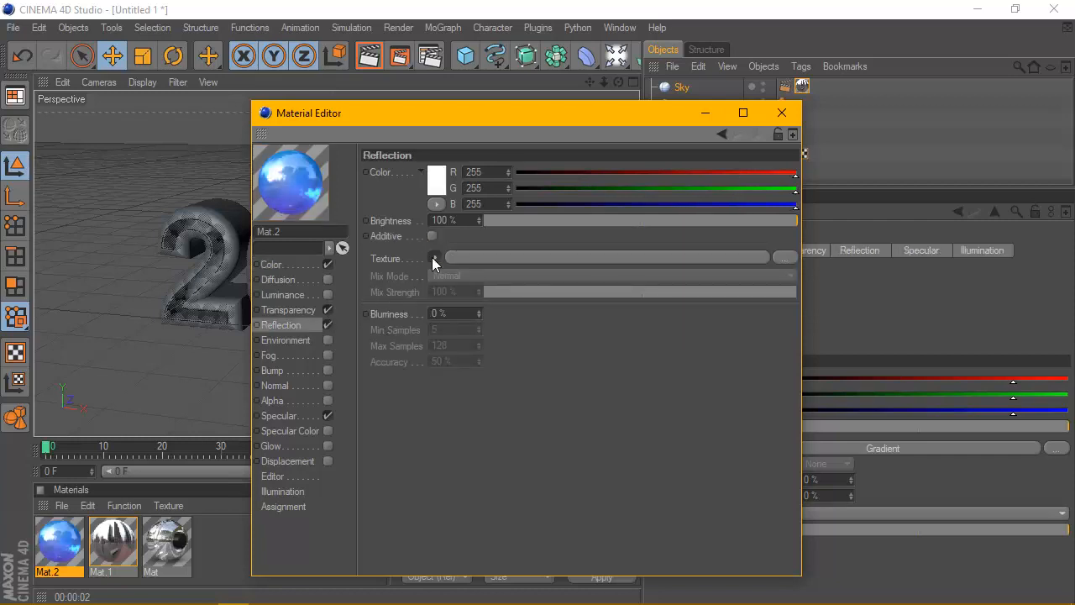
click(433, 257)
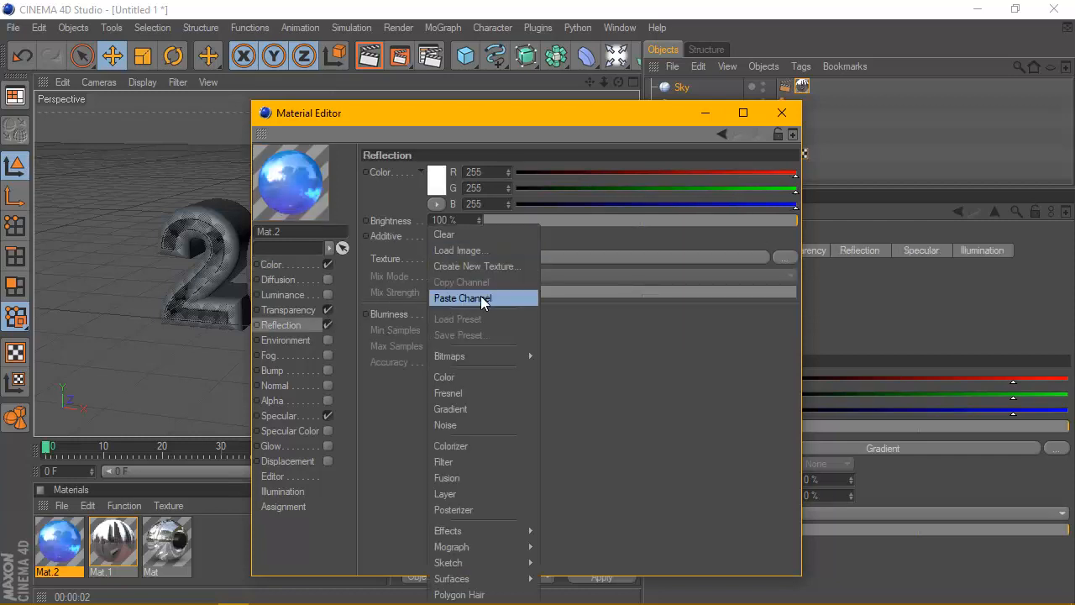
click(479, 298)
Step: Set the Specular mode of Mat.2 to Metal
click(281, 416)
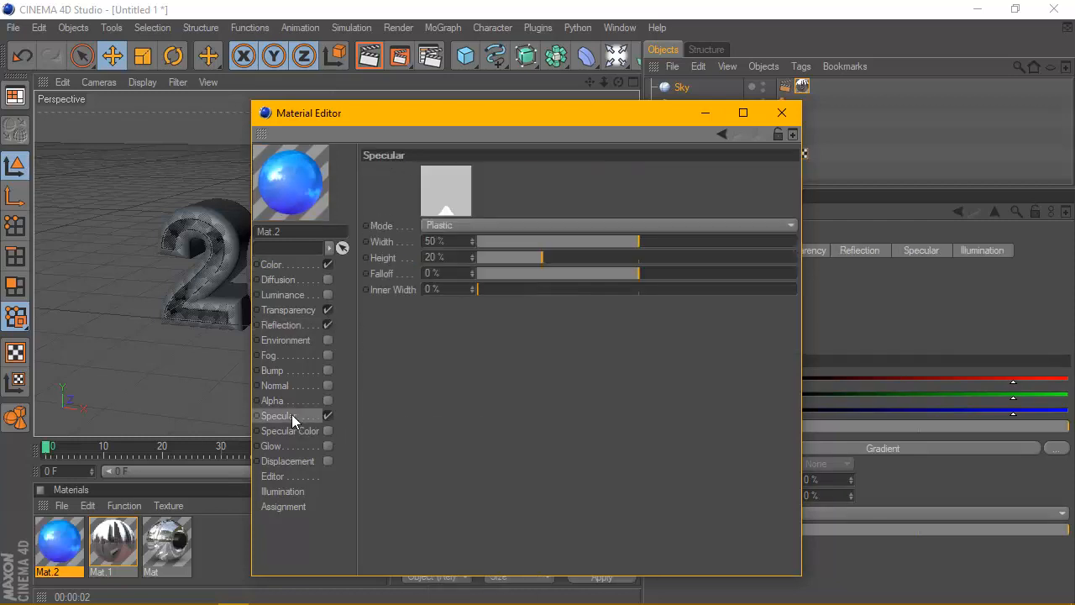
click(451, 227)
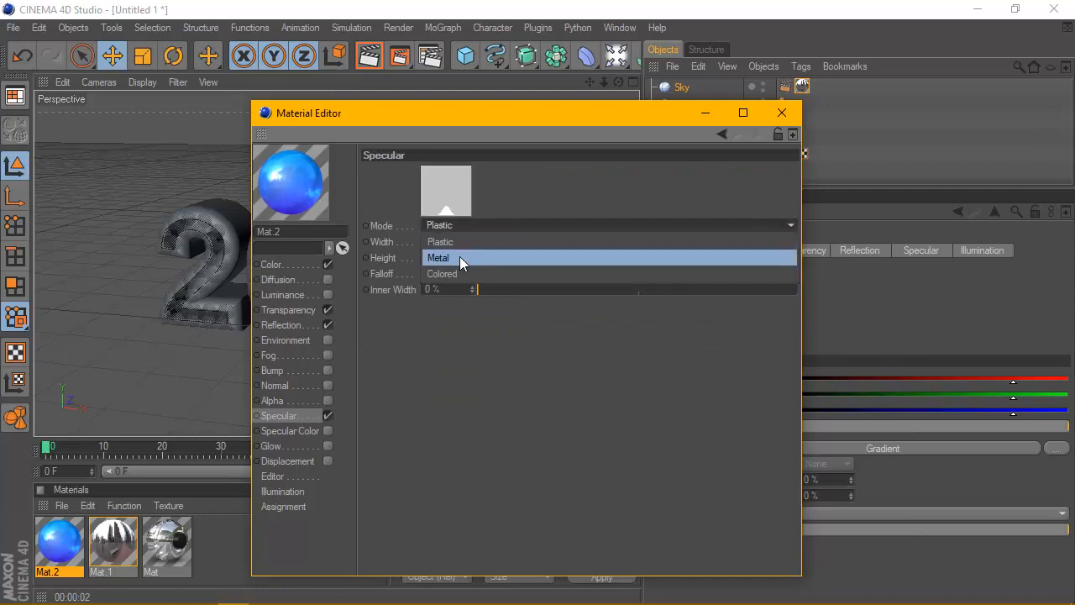
click(459, 258)
Step: Set the material preview to Huge size with the Sphere (Soft Shadow) scene and close the Material Editor
right_click(294, 205)
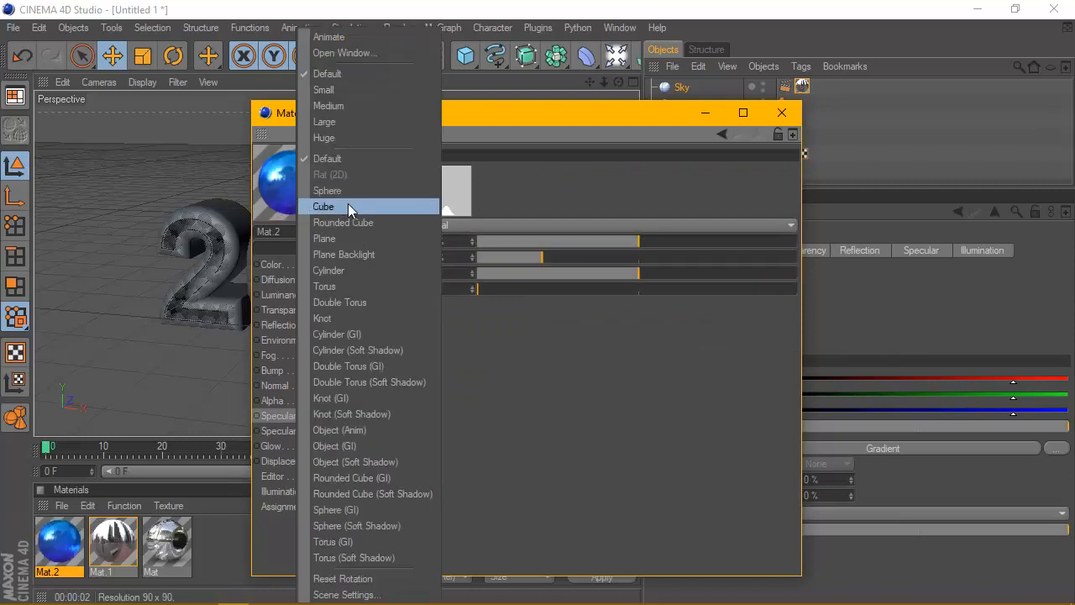
click(359, 138)
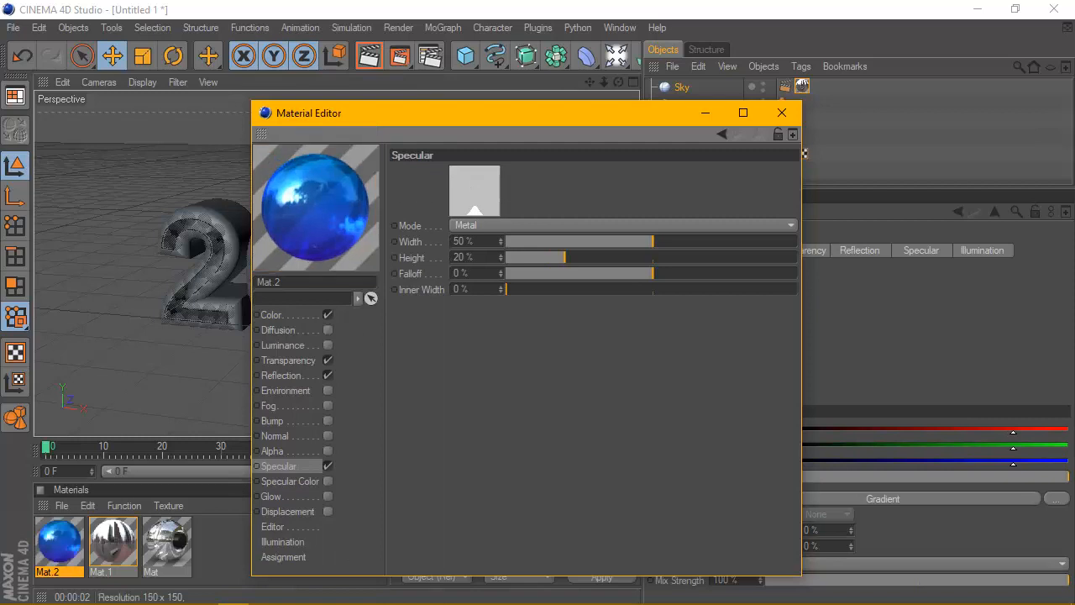
right_click(337, 198)
click(398, 525)
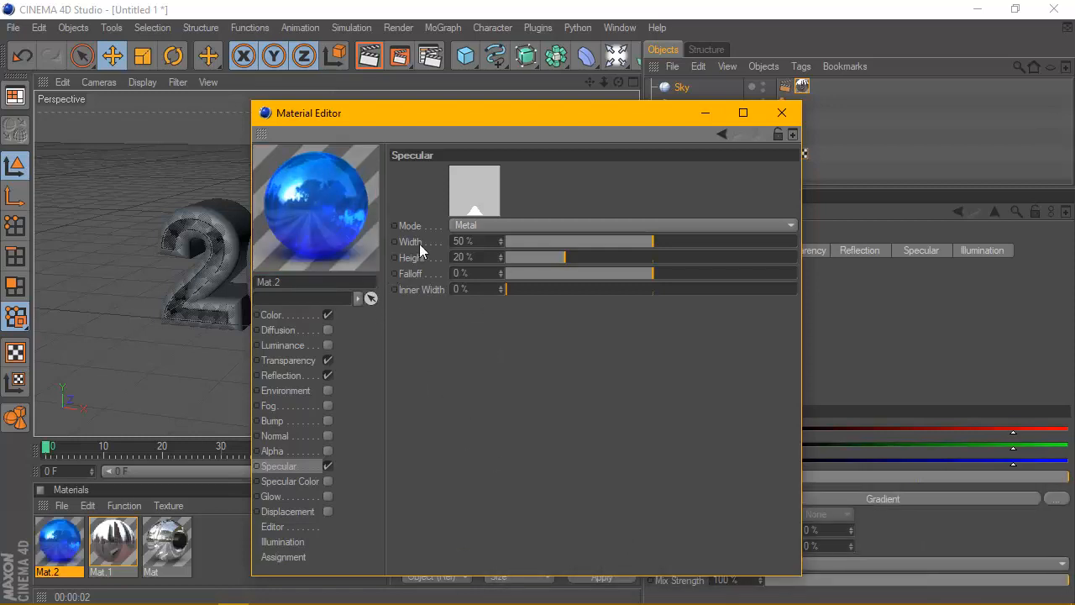
click(781, 112)
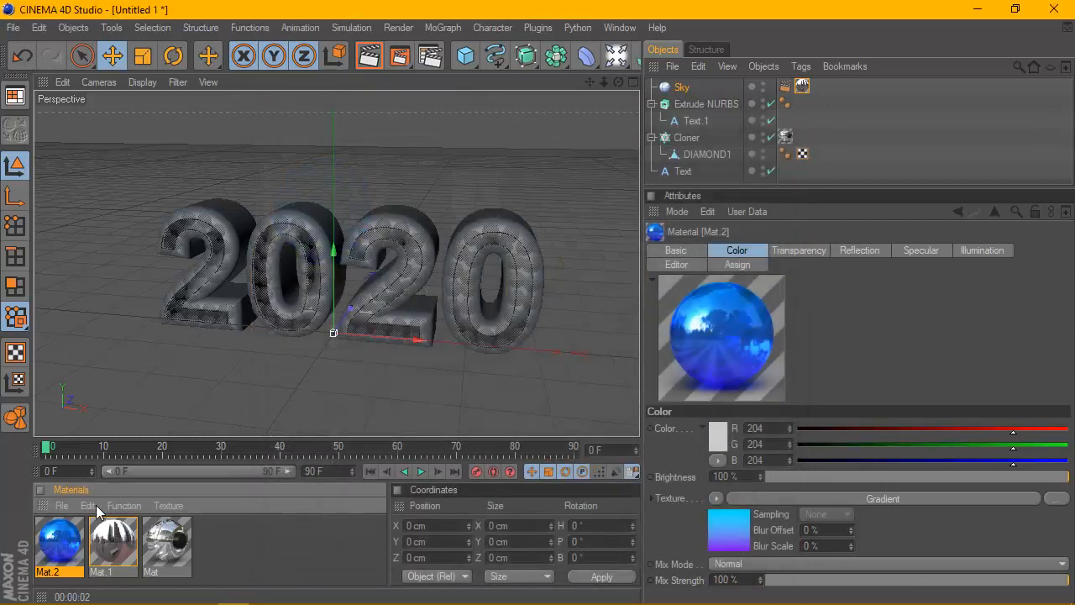
Step: Move Mat.1 ahead of Mat.2 in the material list and apply Mat.2 to the Extrude NURBS object
drag(122, 547, 50, 546)
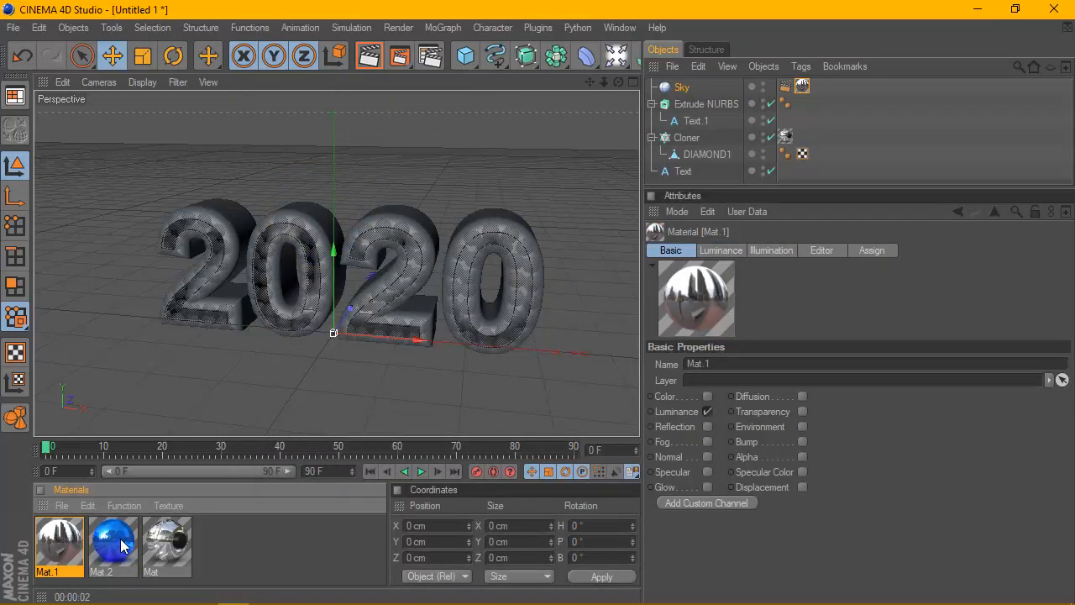
click(122, 546)
drag(121, 546, 706, 119)
Step: Set the Mat.2 texture tag to Flat projection with Seamless enabled and render a closer view of the text
drag(620, 81, 622, 151)
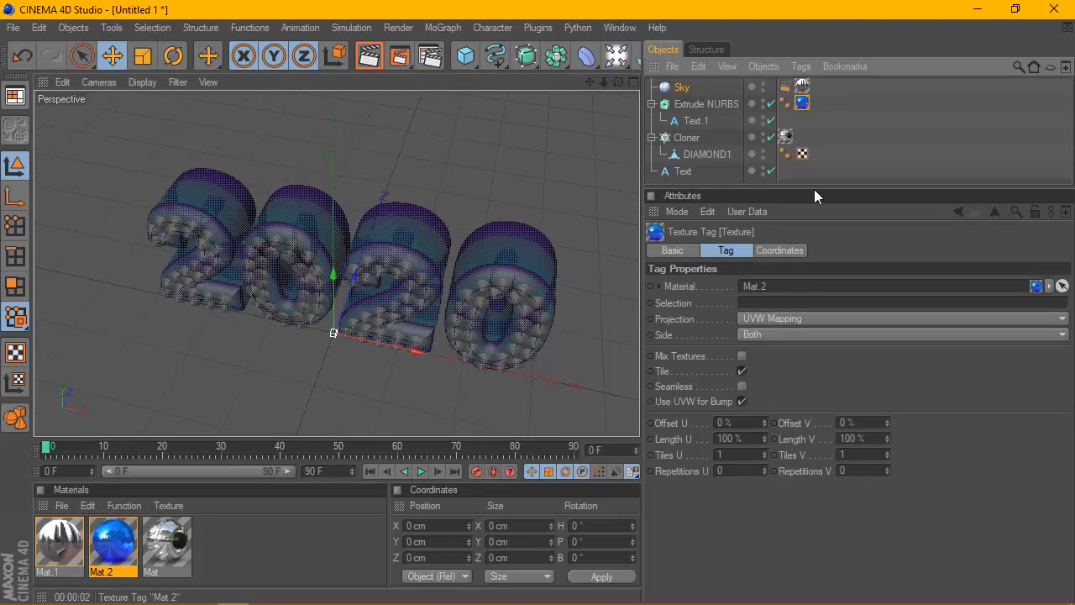
click(813, 320)
click(797, 367)
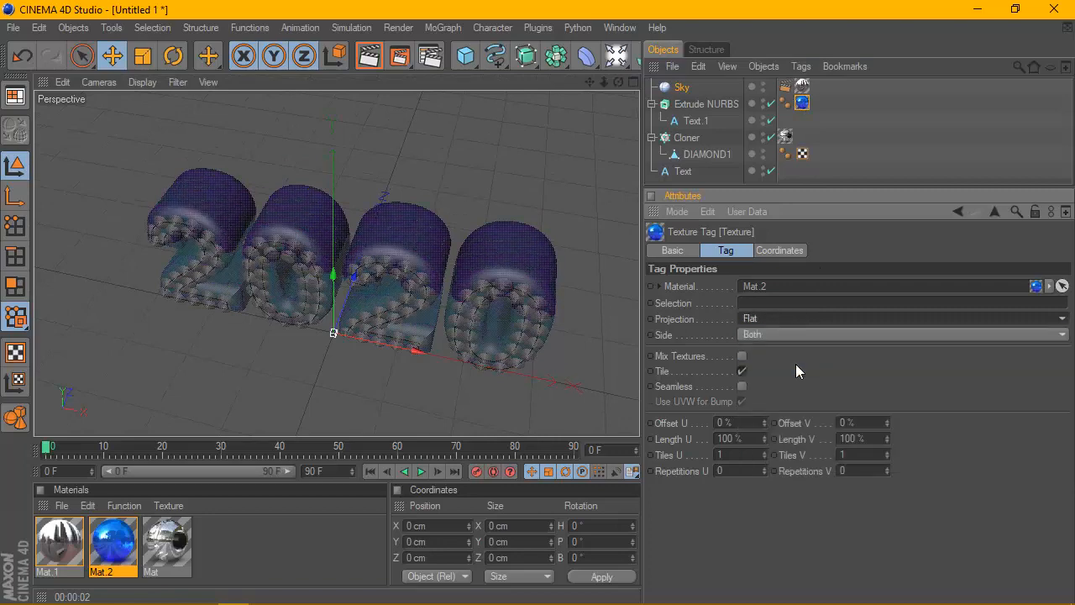
click(742, 386)
mouse_move(619, 81)
mouse_down()
mouse_move(720, 77)
mouse_move(644, 69)
mouse_move(620, 82)
mouse_up()
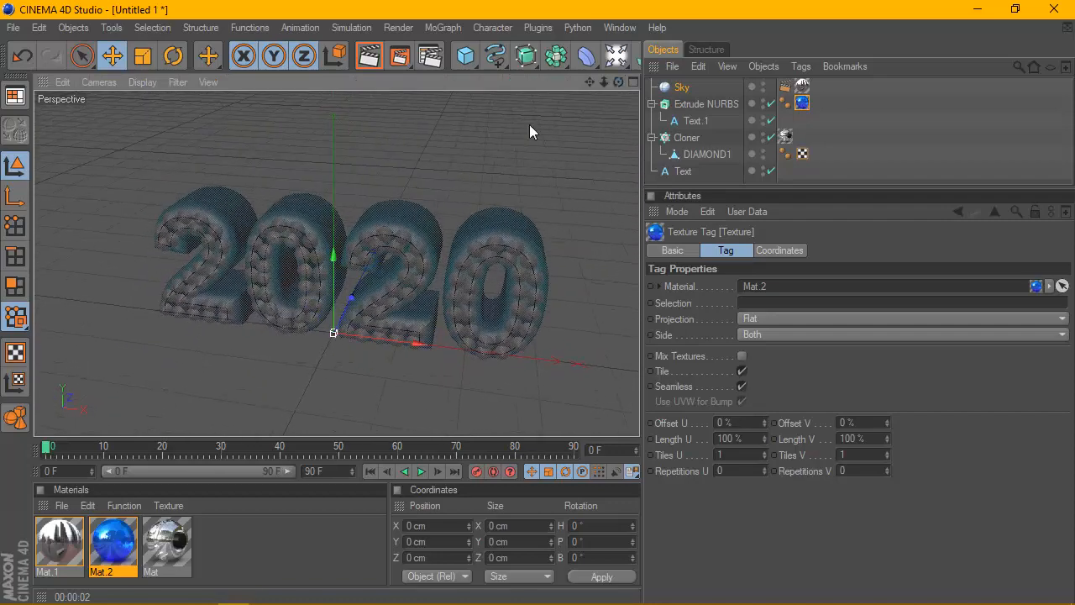
scroll(491, 158, up, 1)
scroll(541, 114, up, 2)
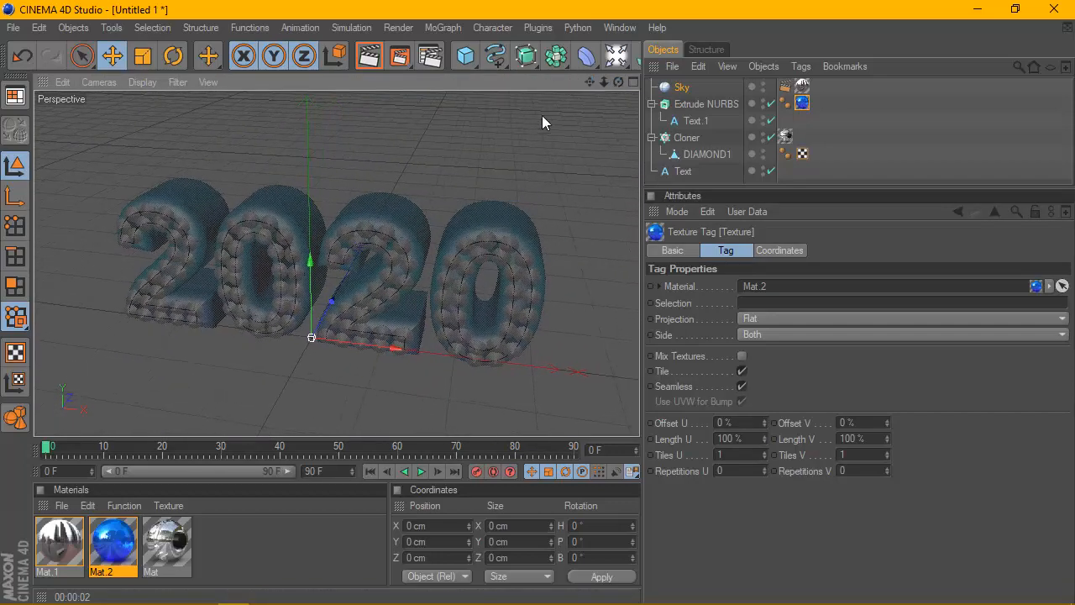
click(370, 59)
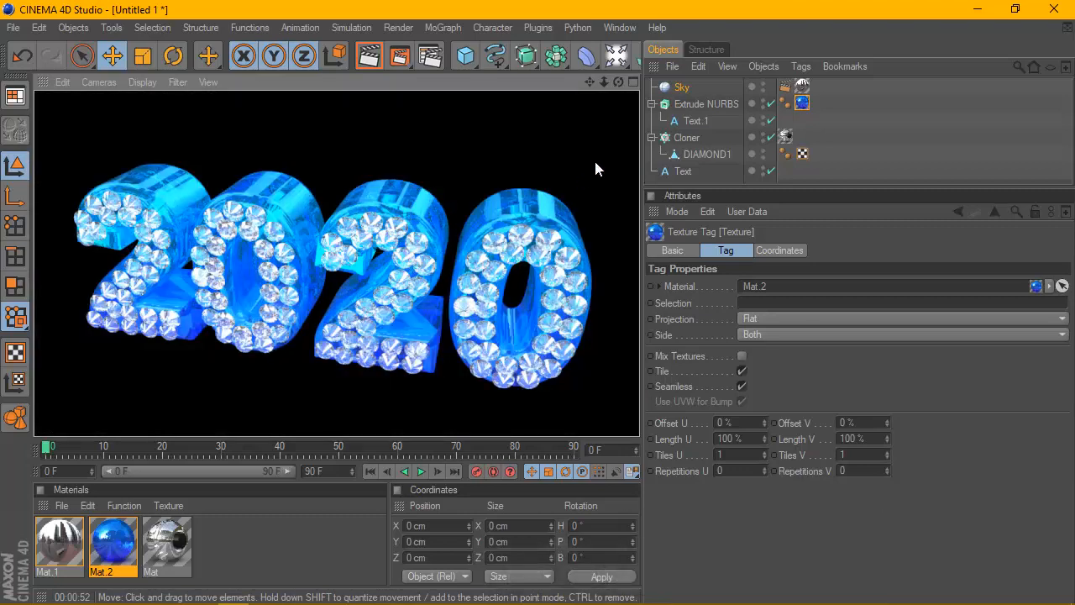
Step: Set the horizontal spacing of both Text and Text.1 to 25 cm
click(683, 170)
ctrl+click(700, 123)
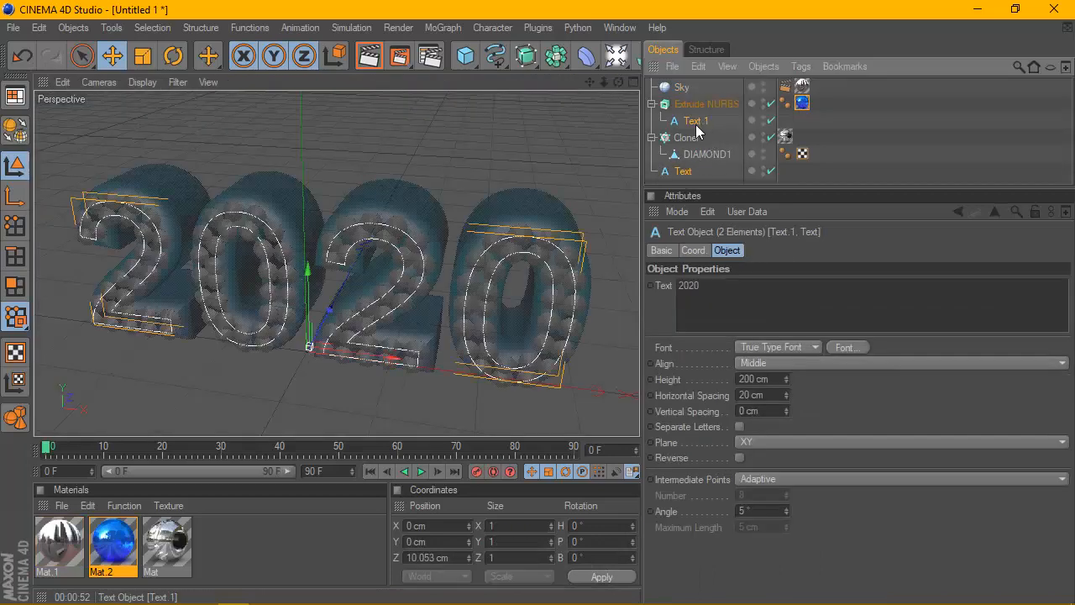
double_click(768, 396)
text(25)
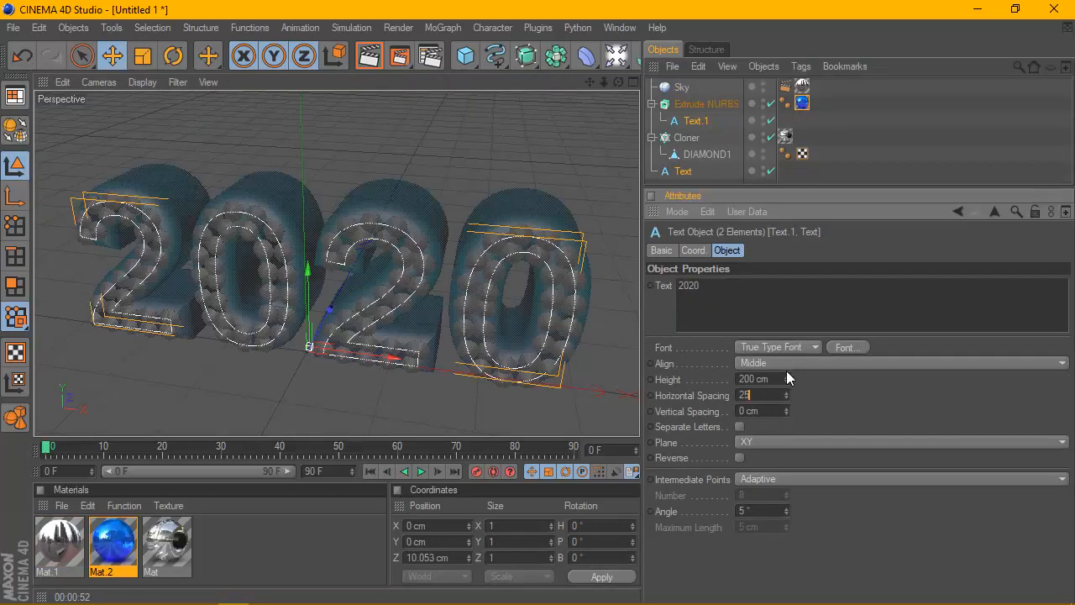
click(852, 176)
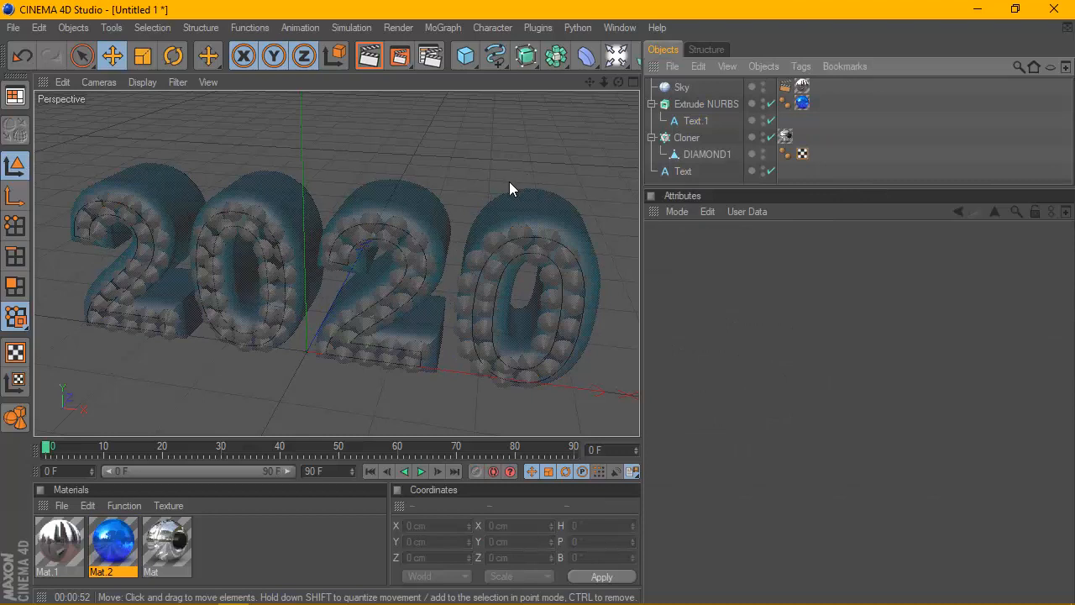
Step: Add a Floor object to the scene
scroll(509, 182, down, 2)
click(617, 57)
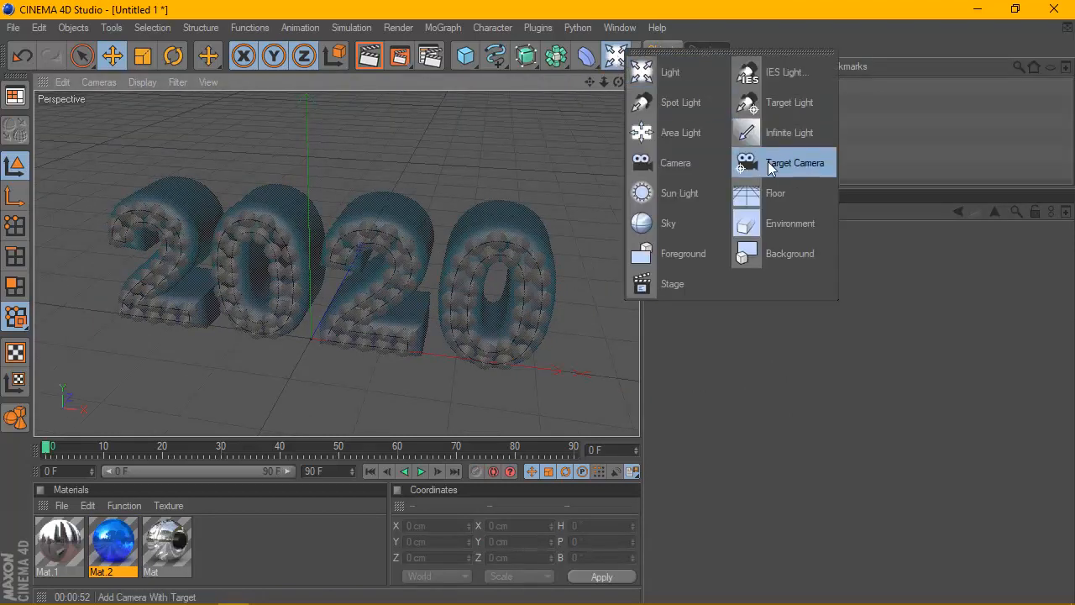
click(767, 193)
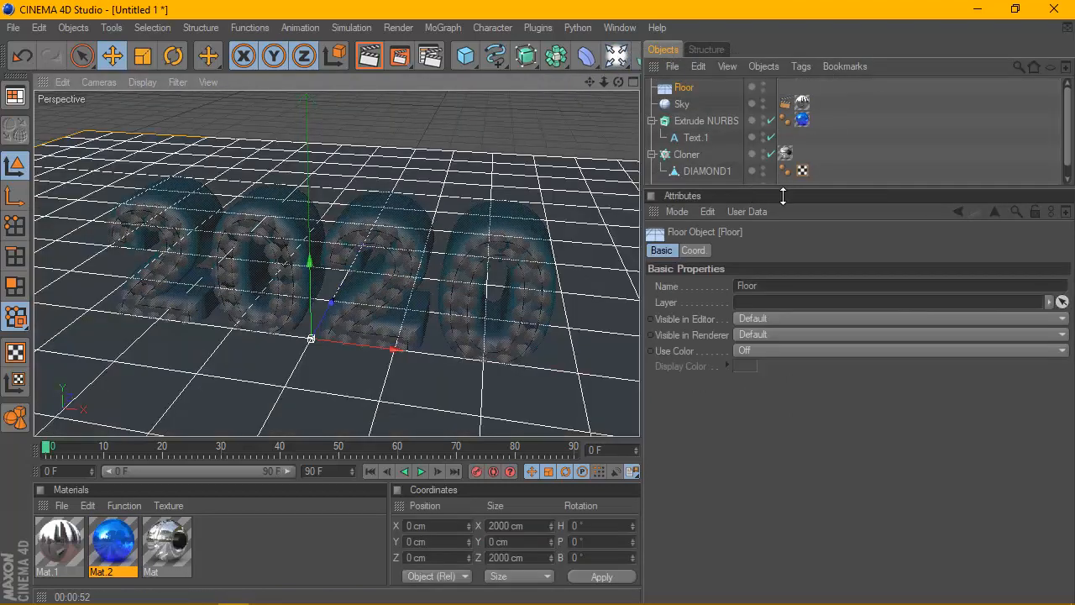
Step: Raise the Extrude NURBS, Cloner and Text objects with their children together in the Right view to about Y 65.8 cm
drag(783, 196, 781, 272)
drag(721, 215, 682, 125)
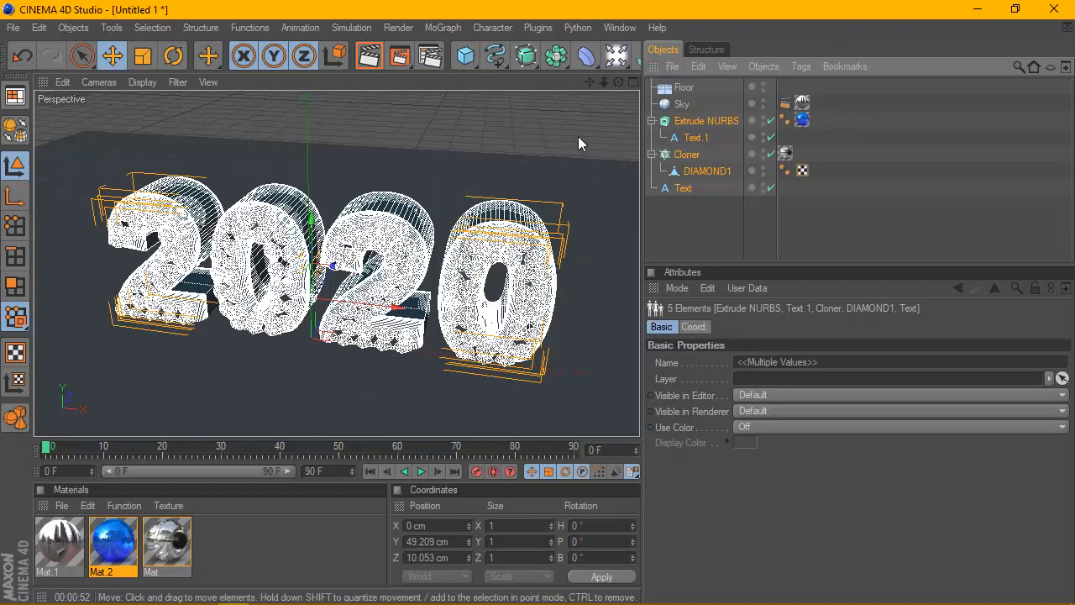
middle_click(627, 101)
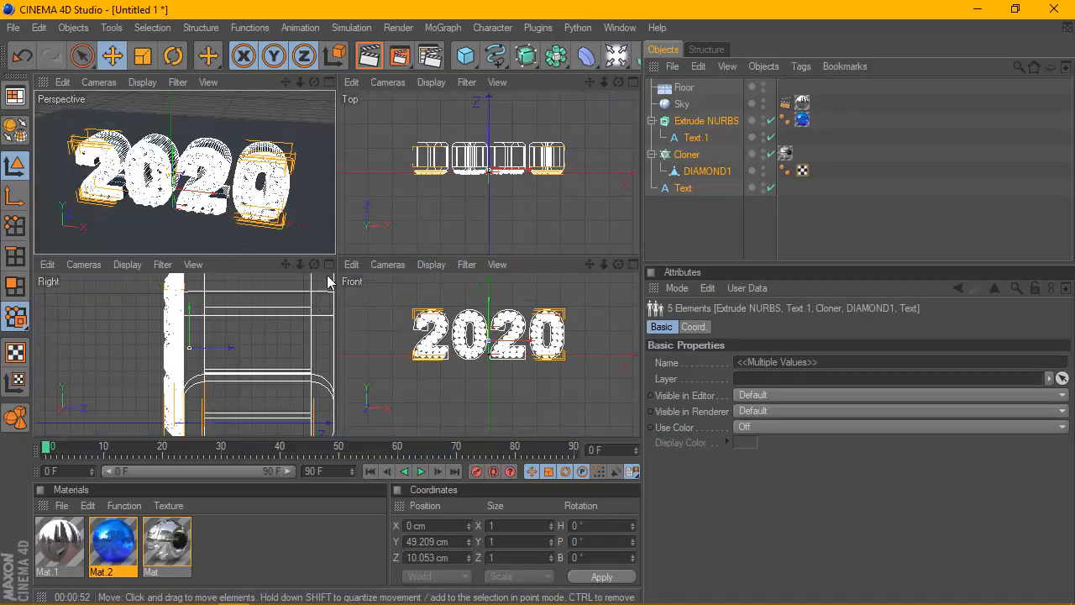
middle_click(327, 274)
key(e)
scroll(298, 182, down, 5)
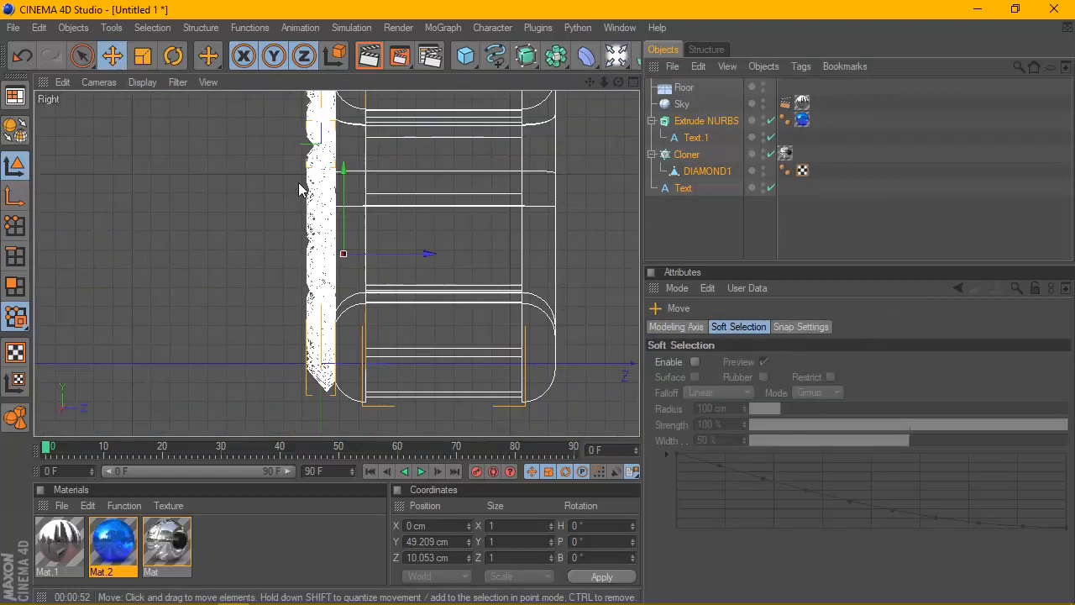
drag(590, 82, 559, 67)
scroll(403, 221, up, 1)
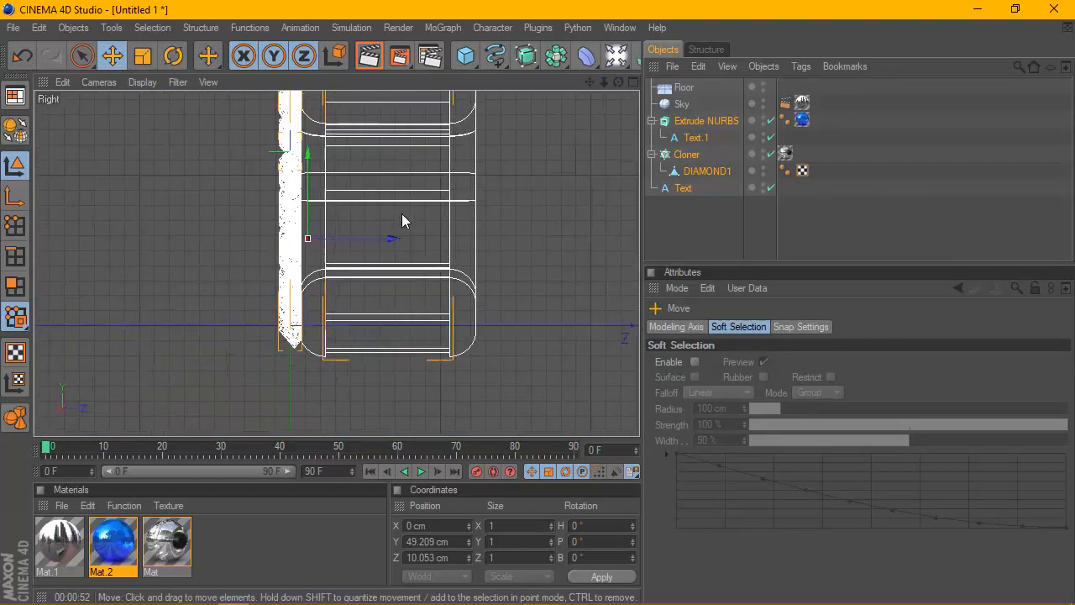
drag(307, 168, 308, 136)
scroll(342, 245, up, 3)
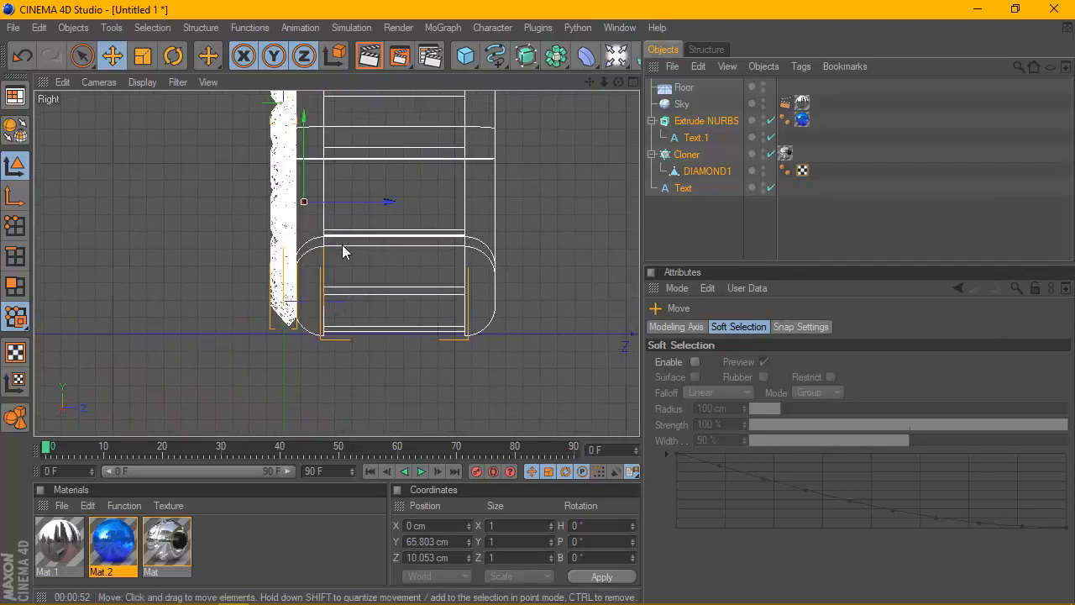
Step: Fine-tune the height of the selected text objects to Y 66.538 cm, resting them on the floor line, and return to the Perspective view
drag(307, 197, 301, 194)
scroll(346, 227, up, 5)
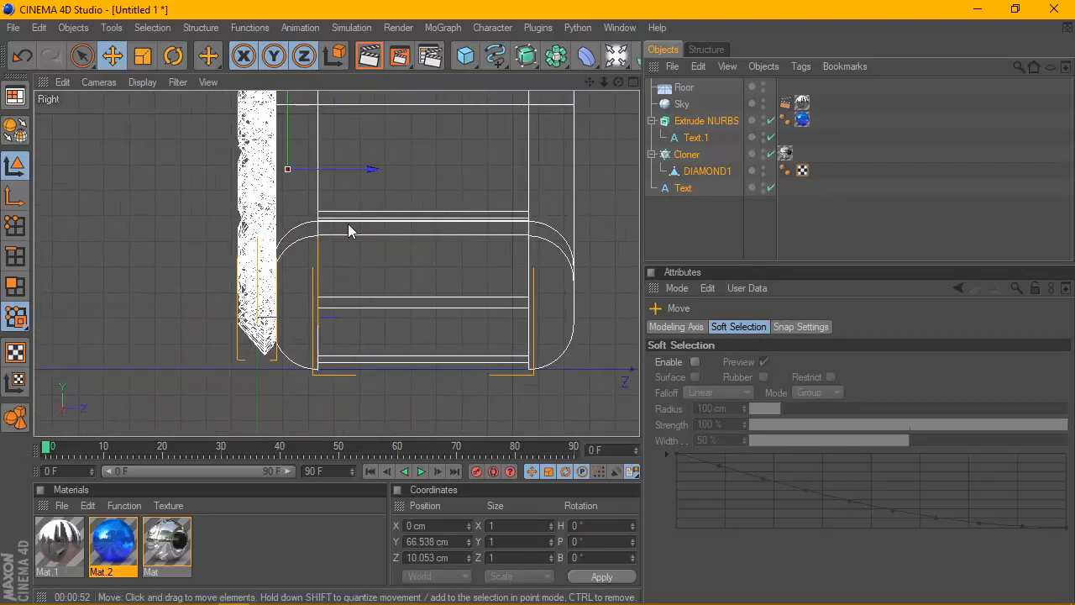
drag(272, 141, 272, 139)
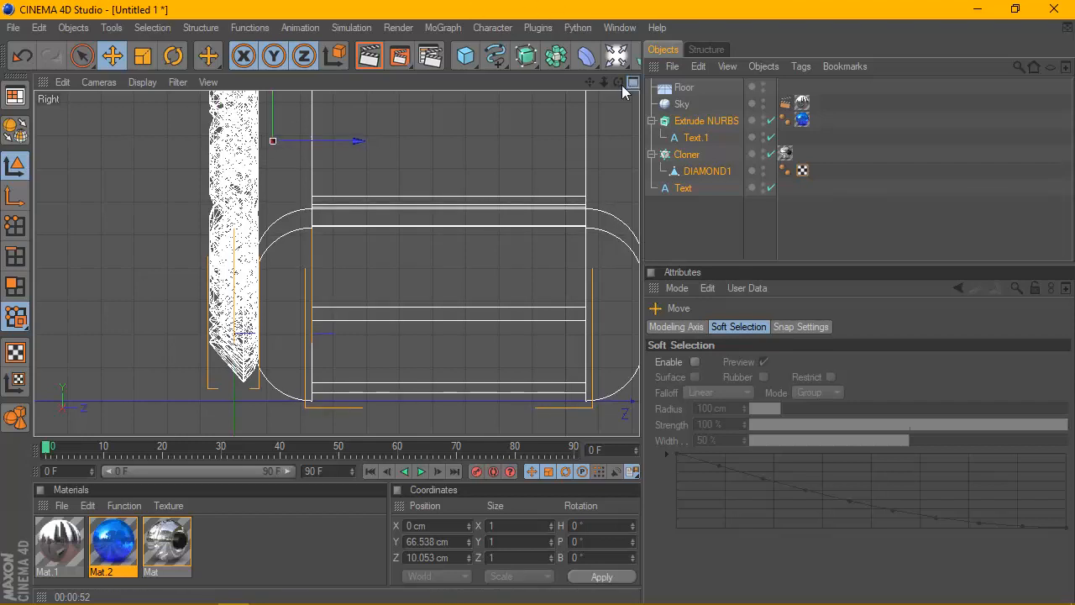
click(631, 82)
click(328, 78)
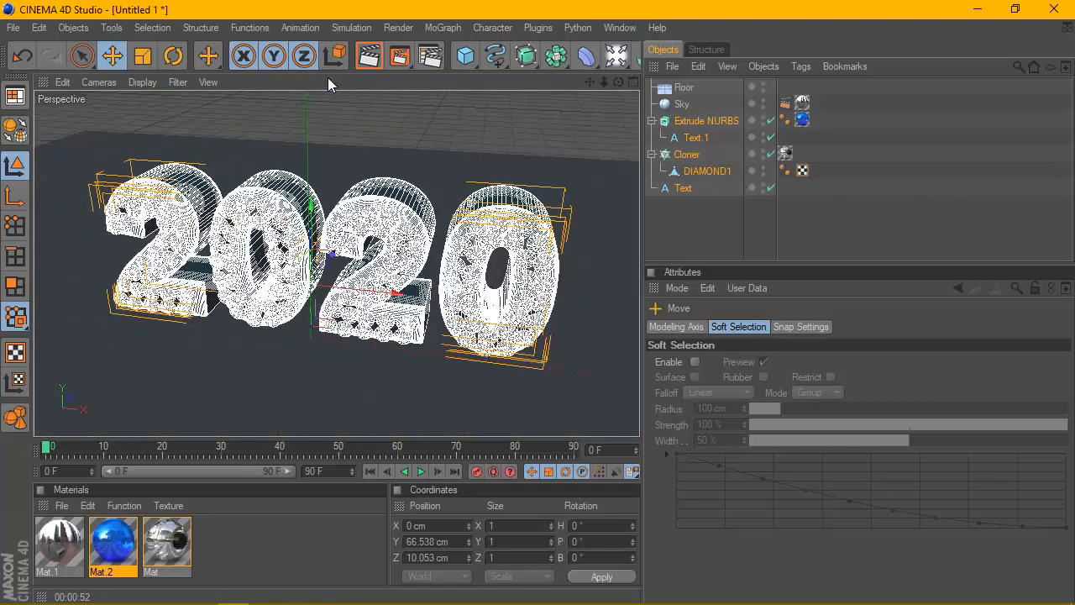
Step: Widen the horizontal spacing of both Text and Text.1 slightly and frame the 2020 text from a higher, closer angle
click(698, 220)
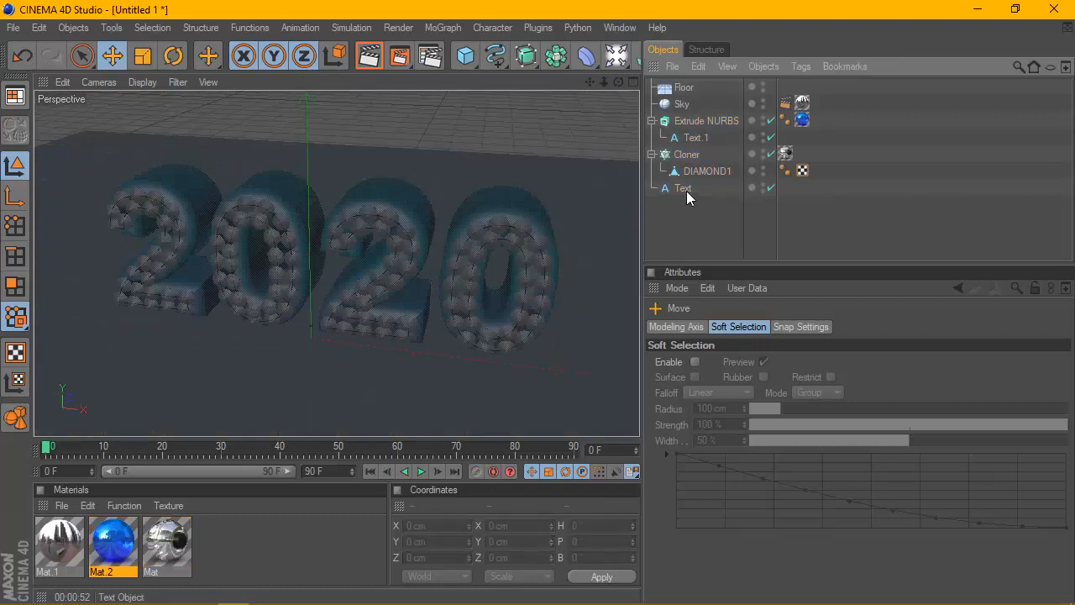
click(685, 189)
ctrl+click(697, 138)
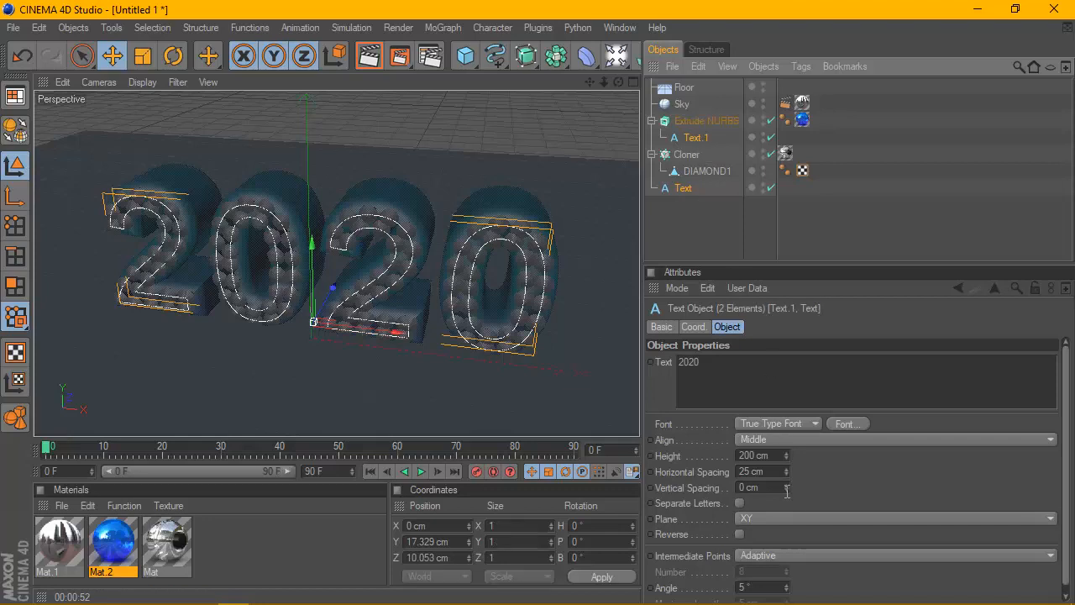
click(768, 473)
drag(769, 479, 720, 476)
click(729, 235)
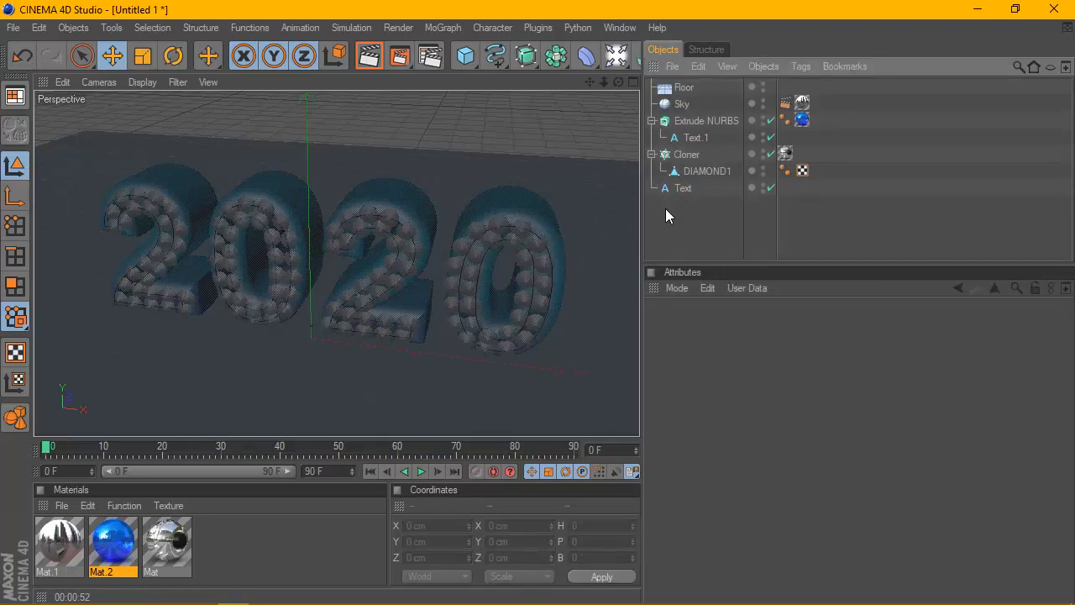
drag(619, 82, 593, 117)
scroll(541, 179, up, 1)
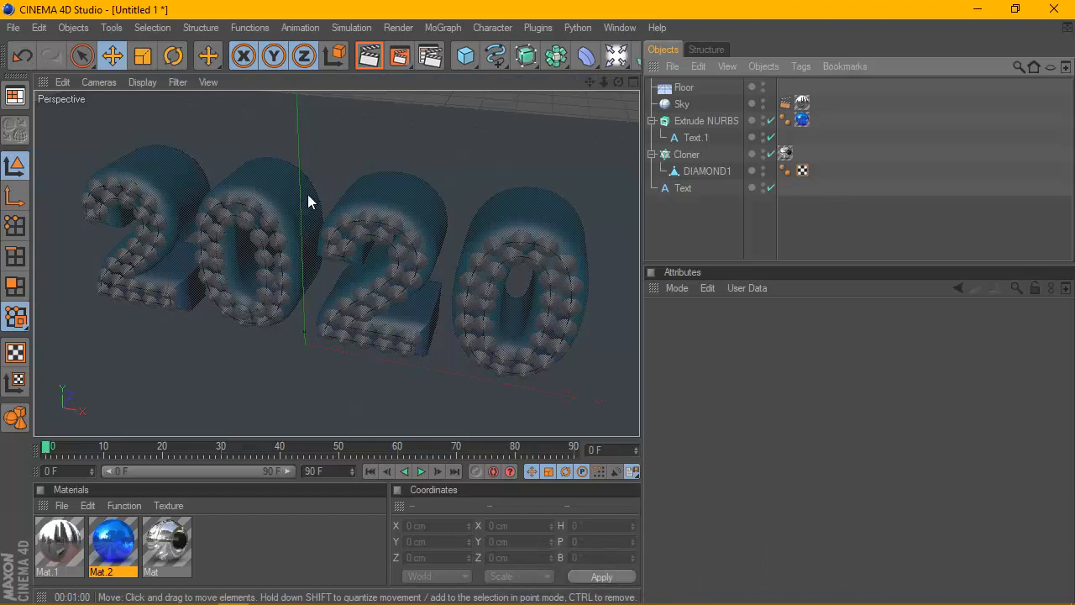
Step: Create a new material, open it in the Material Editor and set its preview size to Huge
click(61, 505)
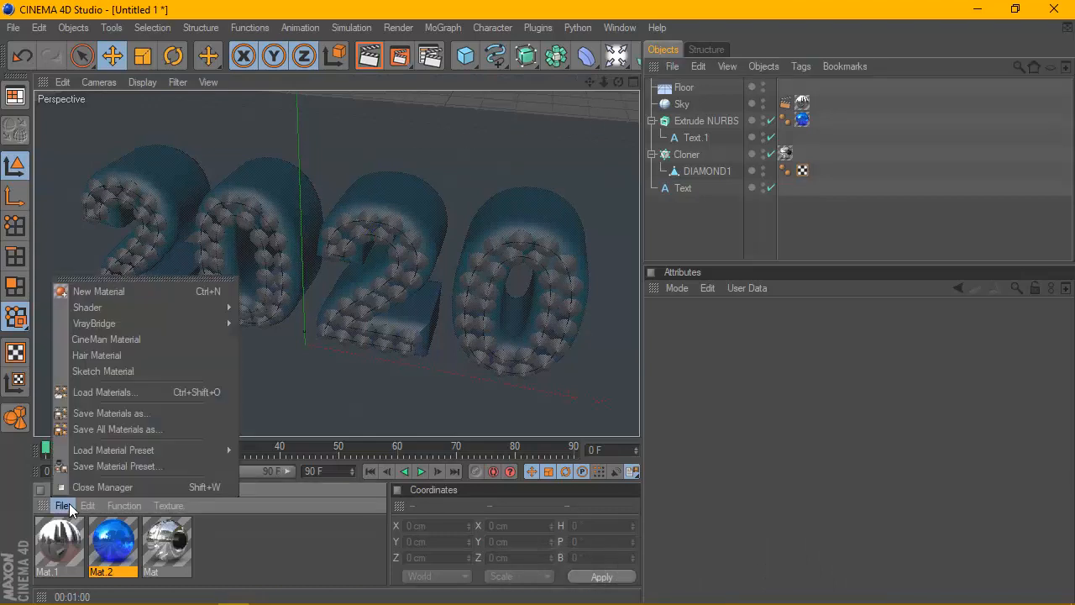
click(112, 288)
double_click(60, 525)
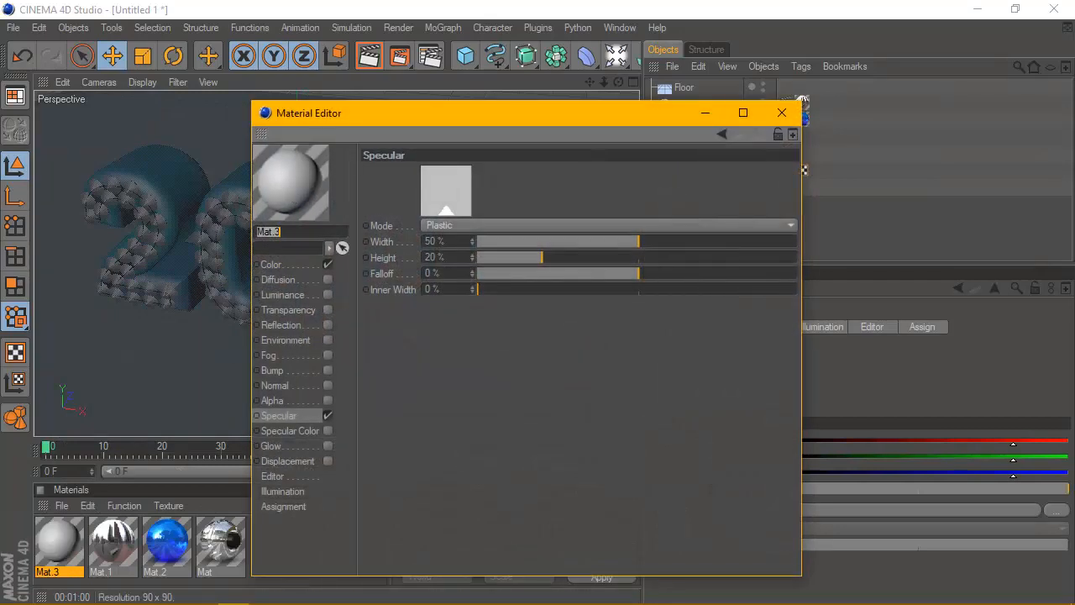
right_click(305, 191)
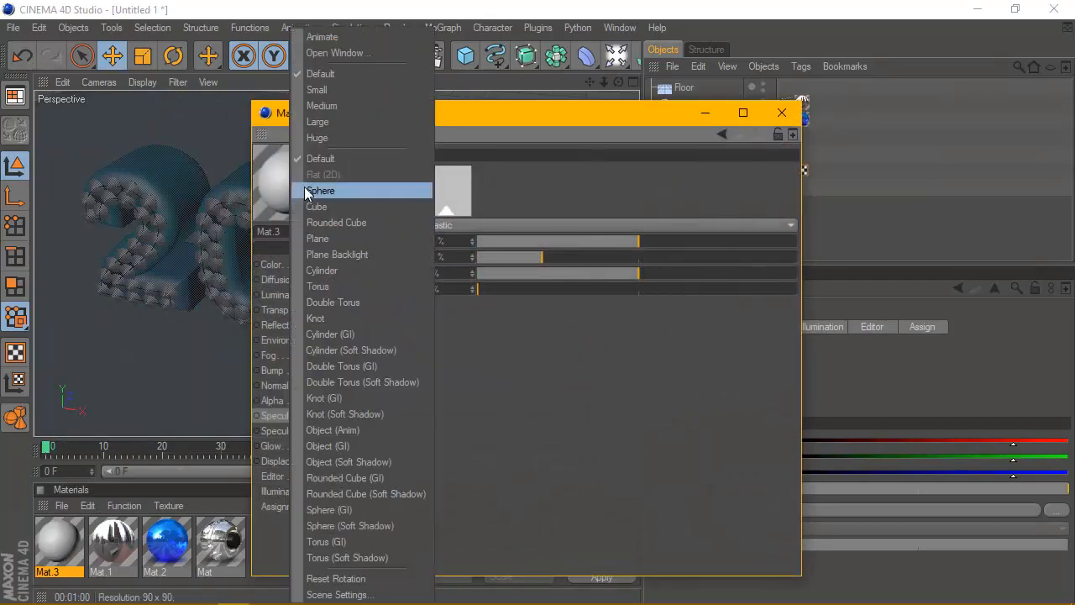
click(334, 138)
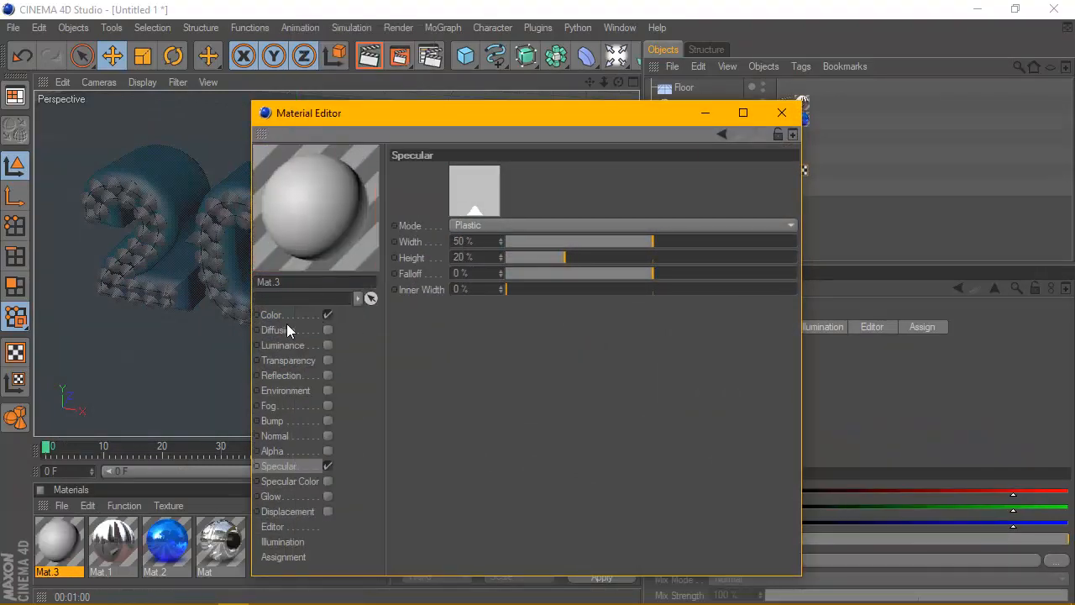
Step: Load a Gradient as the Color channel texture of Mat.3, keeping the mix mode at Normal
click(273, 314)
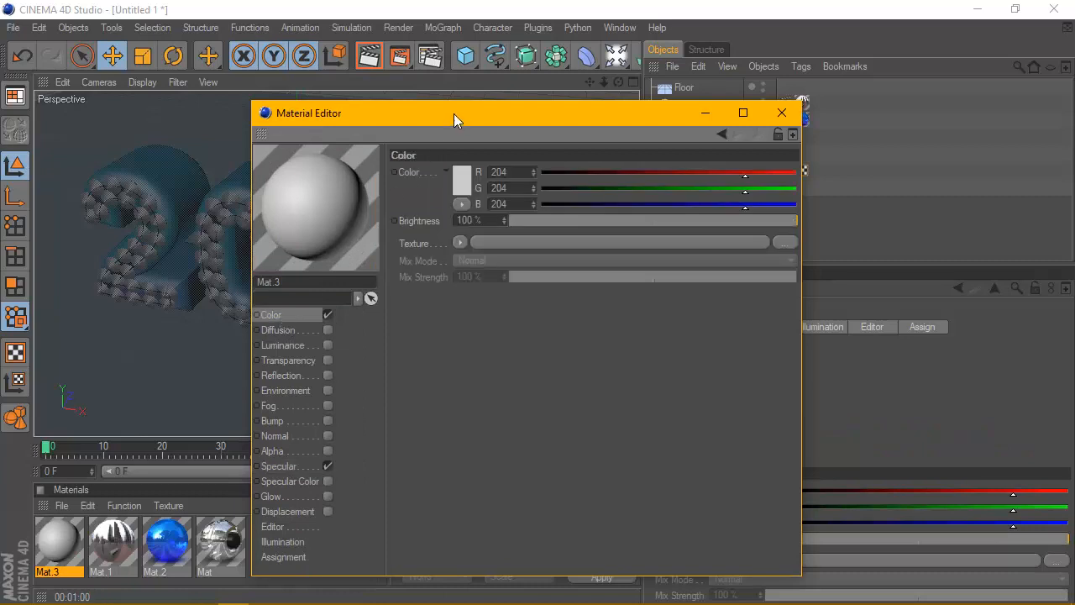
drag(454, 113, 437, 80)
click(443, 210)
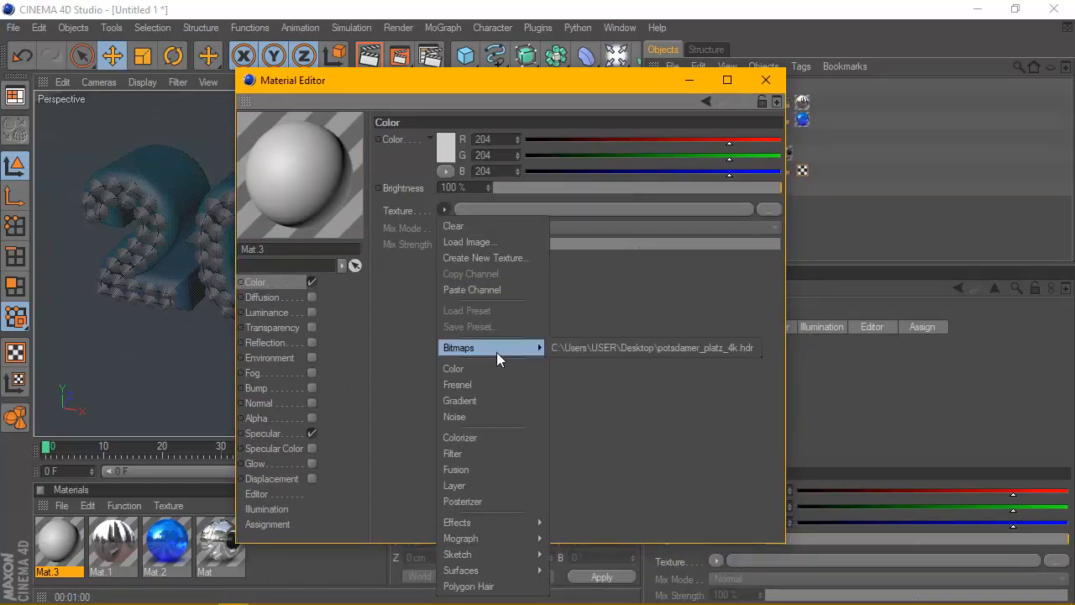
click(493, 398)
click(464, 274)
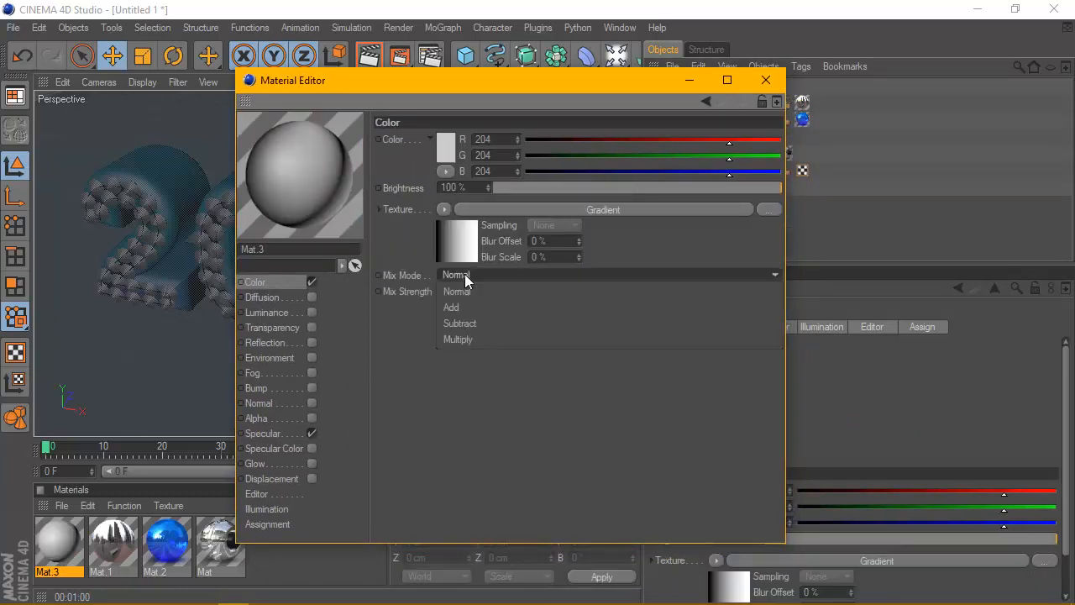
click(397, 341)
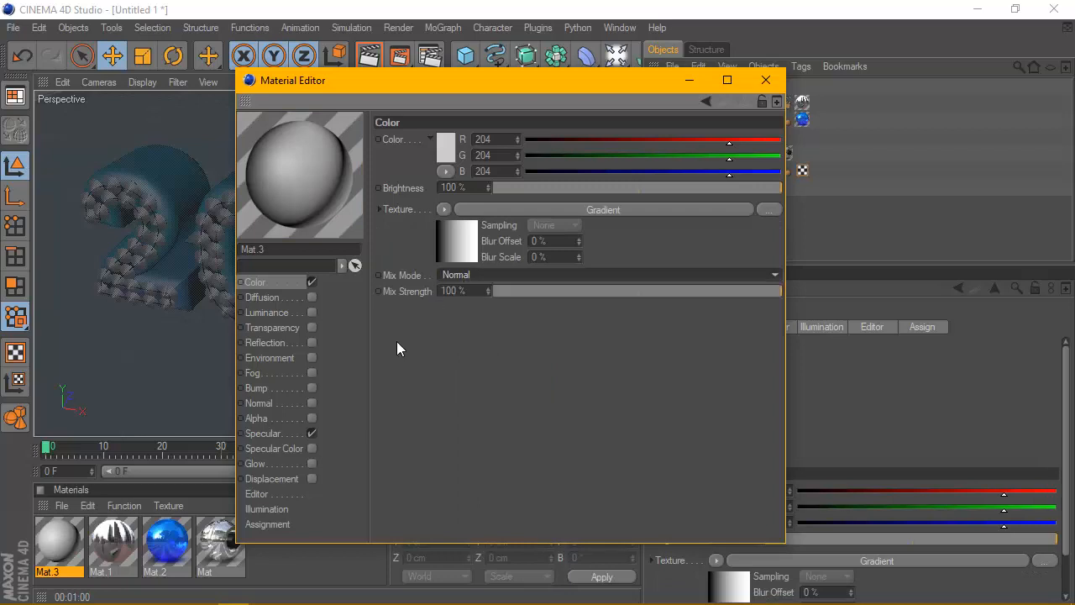
Step: Open the gradient shader of Mat.3 and set its type to 2D - V
click(481, 206)
click(456, 238)
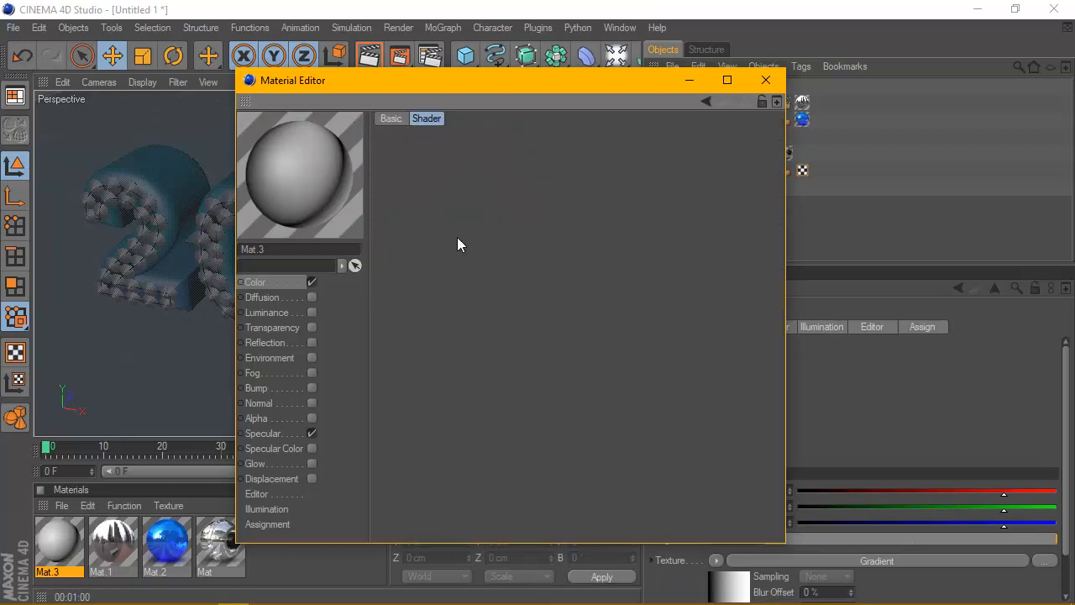
click(476, 258)
click(479, 285)
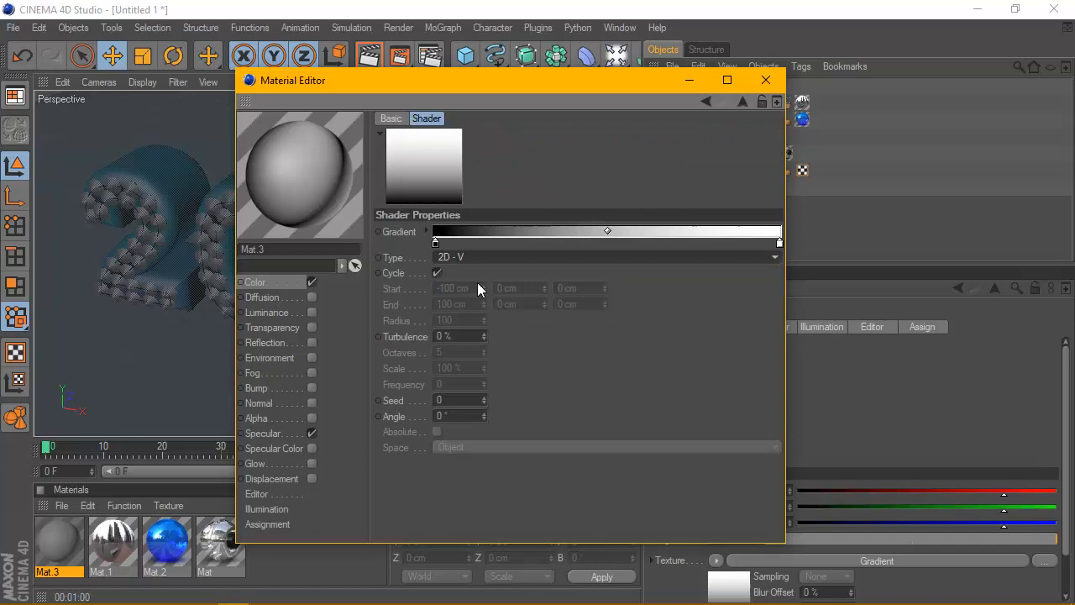
Step: Set the gradient's black knot to purple with RGB 170, 0, 244
double_click(435, 242)
click(516, 181)
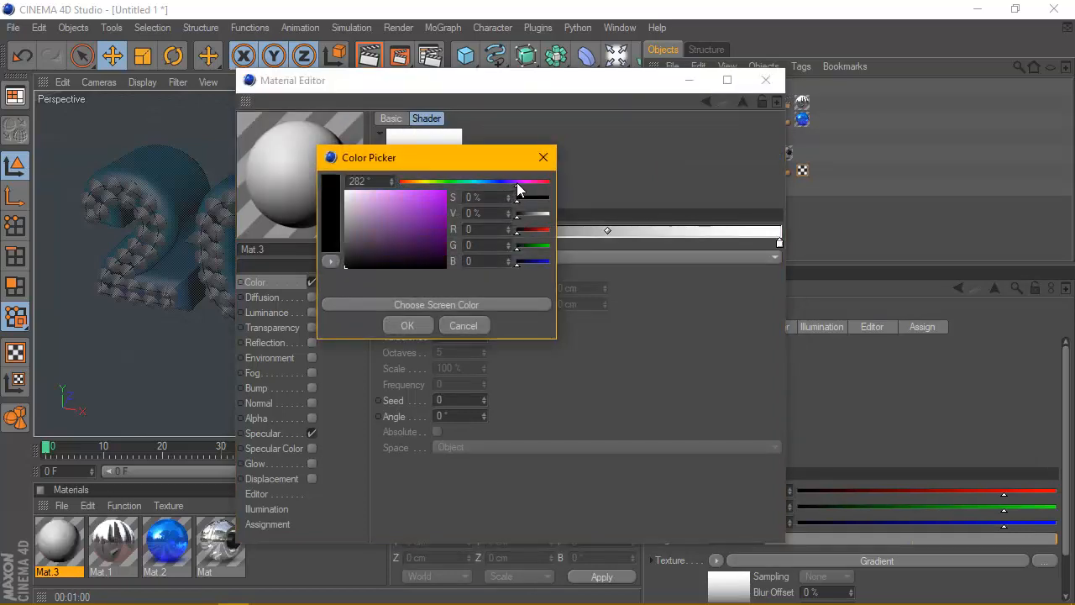
drag(445, 194, 454, 198)
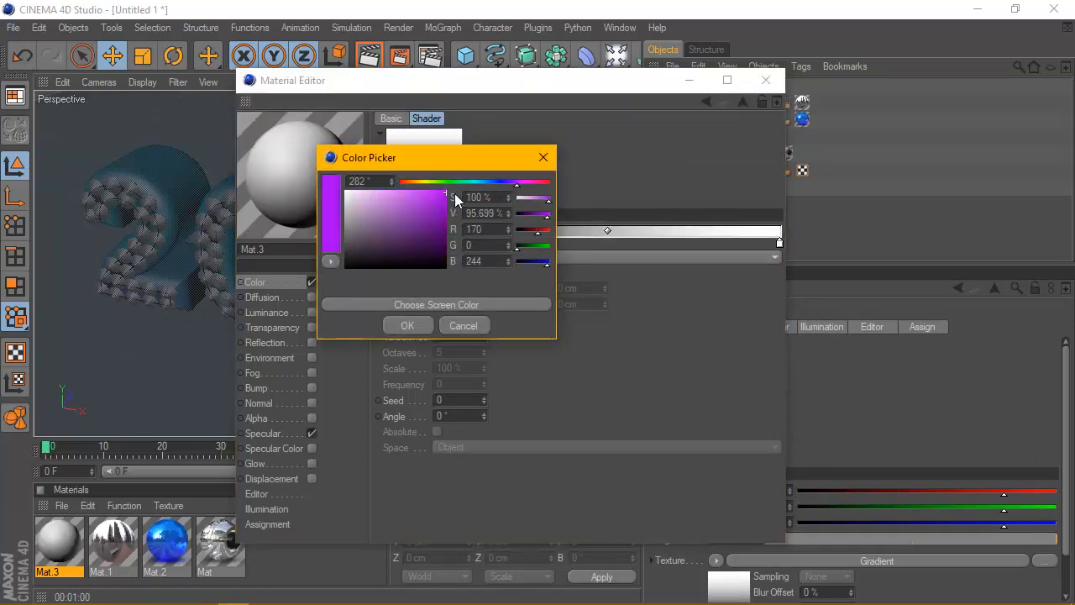
click(411, 326)
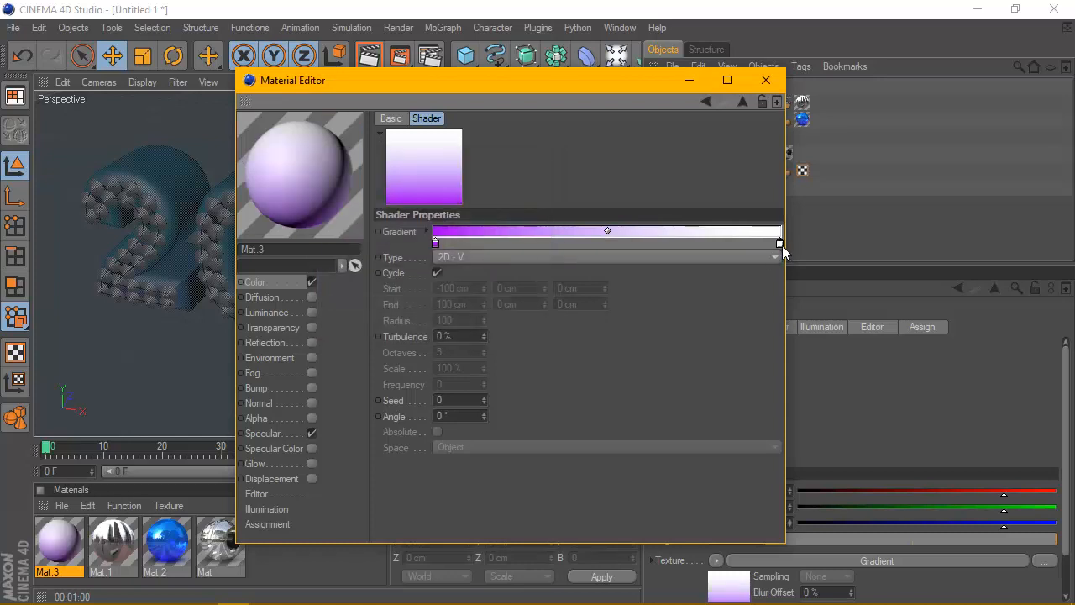
Step: Set the gradient's white knot to a fully saturated pinkish red
double_click(780, 242)
click(868, 182)
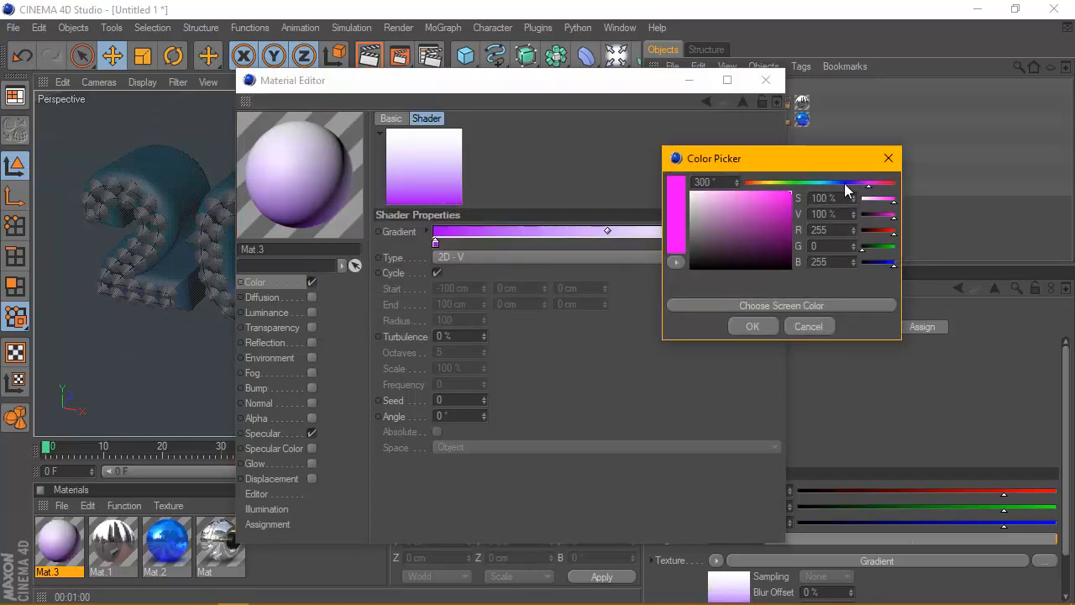
click(882, 183)
click(769, 326)
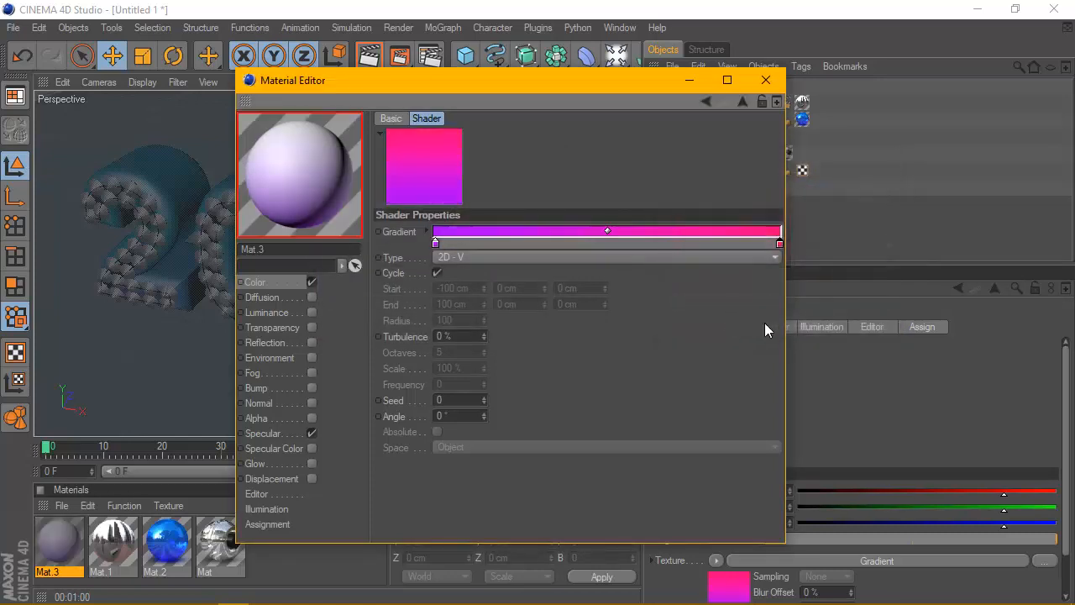
Step: Copy the Color channel's gradient, enable Reflection on Mat.3 and paste the gradient as the reflection texture
click(280, 281)
click(443, 209)
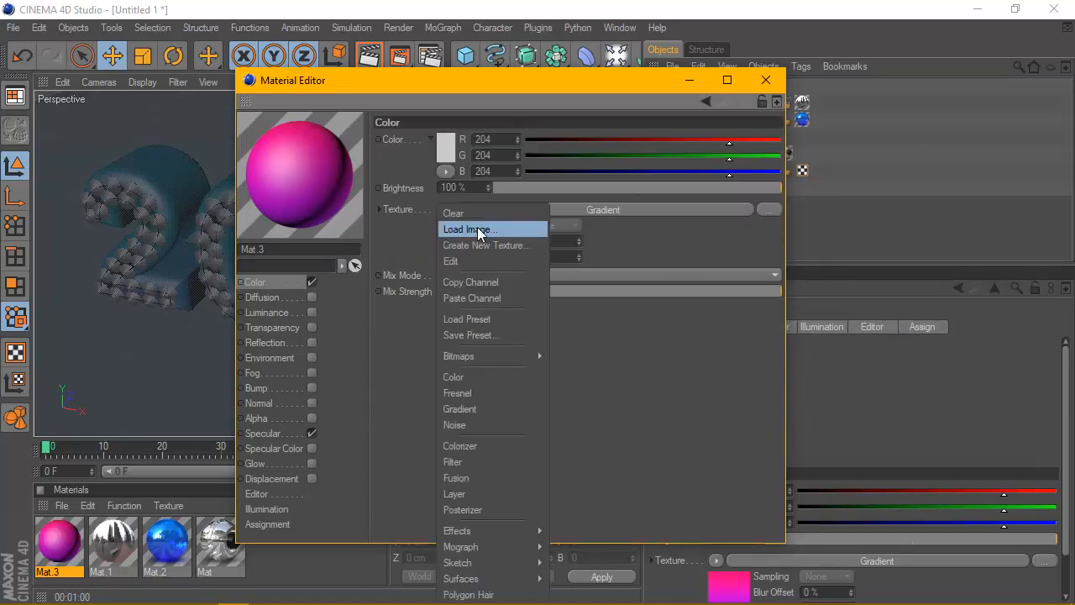
click(497, 280)
click(311, 343)
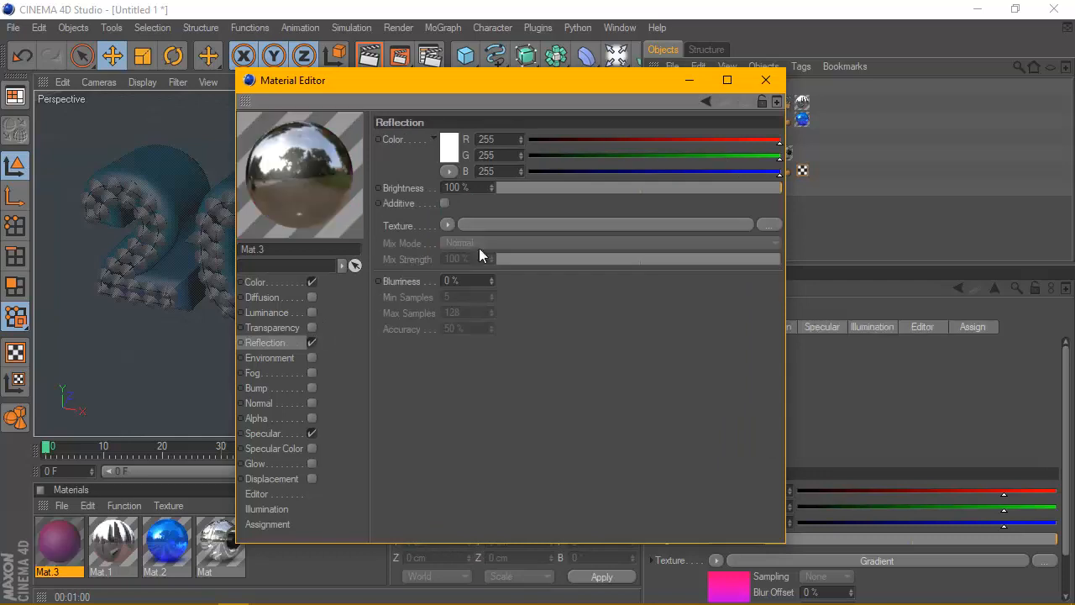
click(446, 225)
click(483, 297)
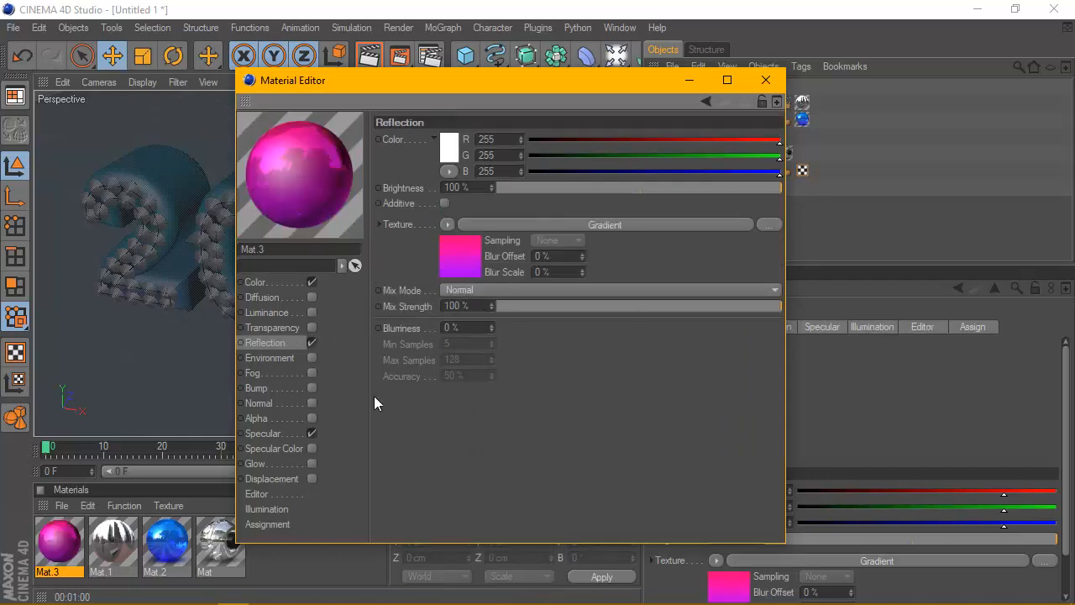
Step: Set the Specular mode of Mat.3 to Metal and close the Material Editor
click(277, 434)
click(461, 195)
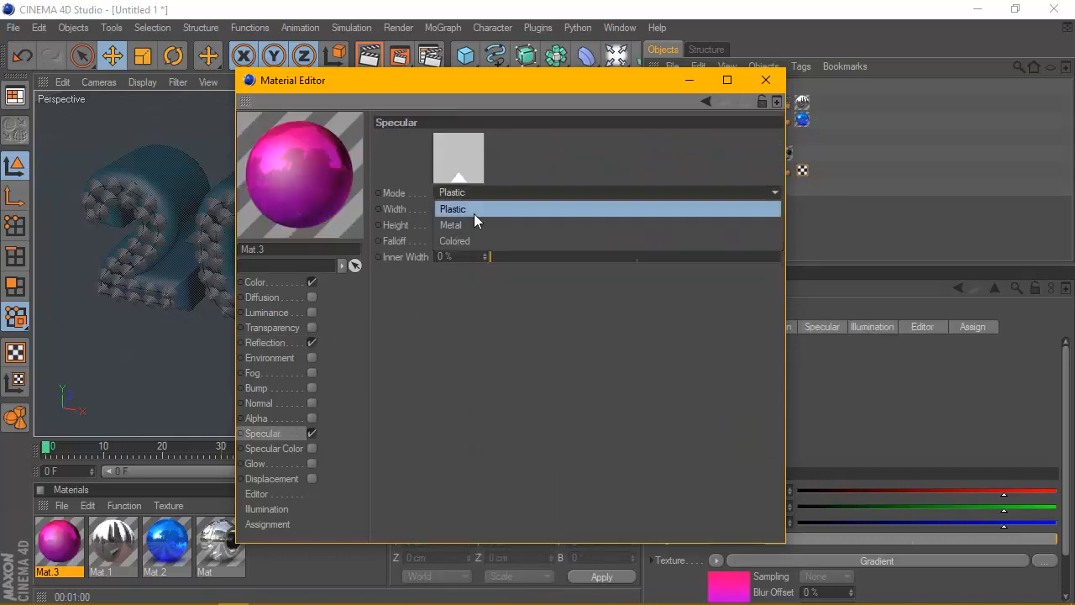
click(472, 218)
click(765, 82)
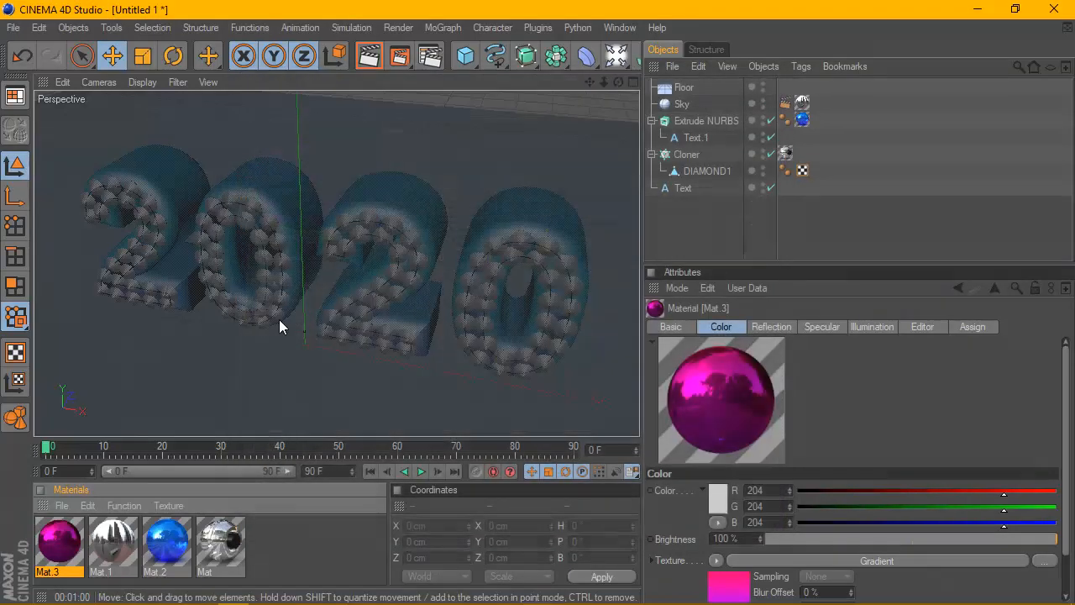
Step: Apply Mat.3 to the Floor with Frontal projection and Seamless enabled, and render the view
drag(621, 121, 677, 89)
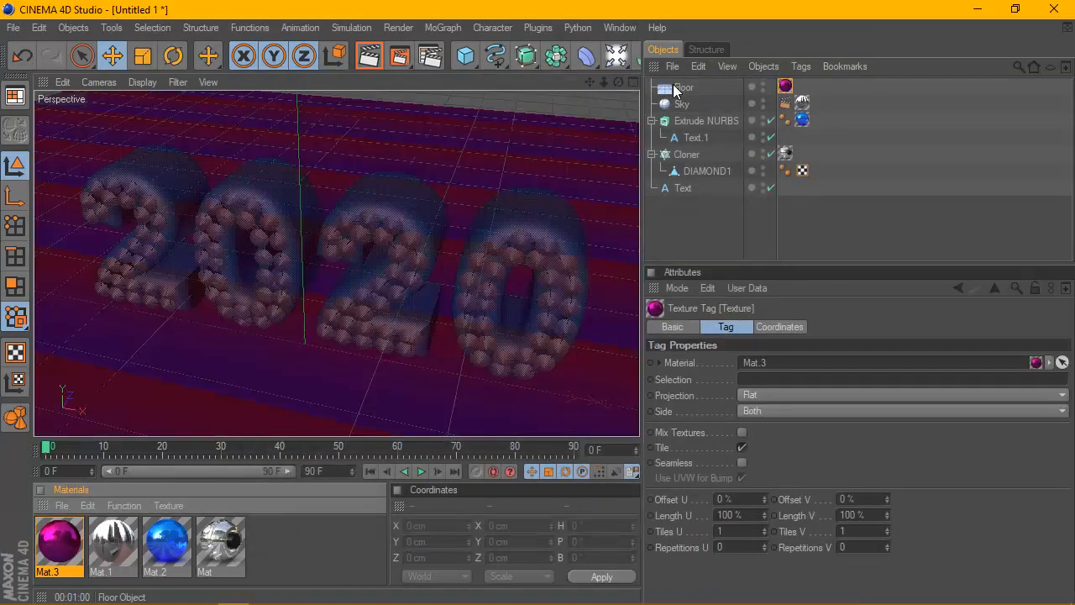
click(795, 411)
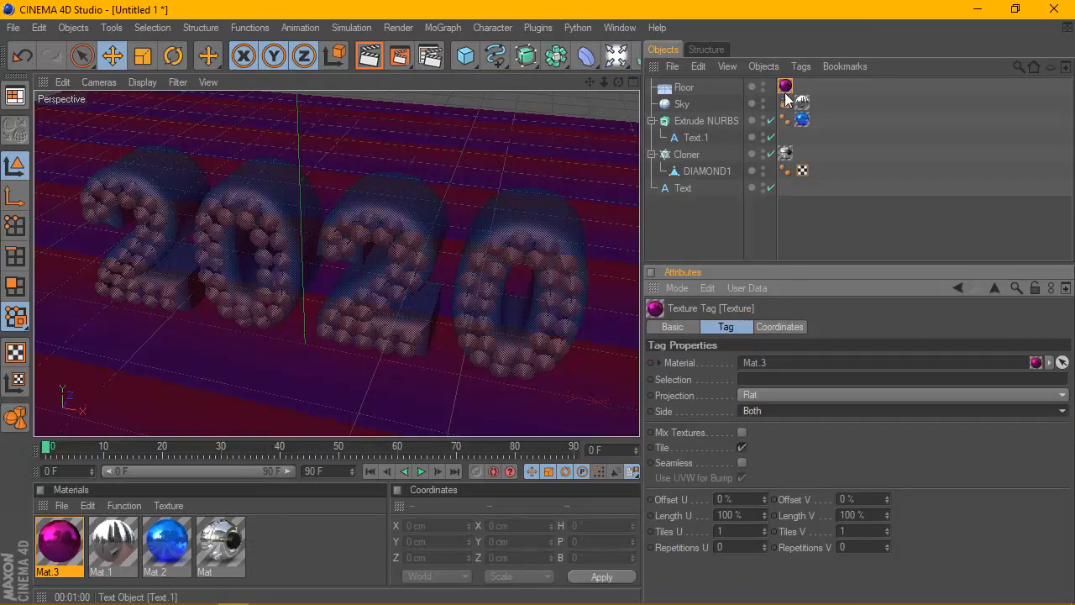
click(798, 394)
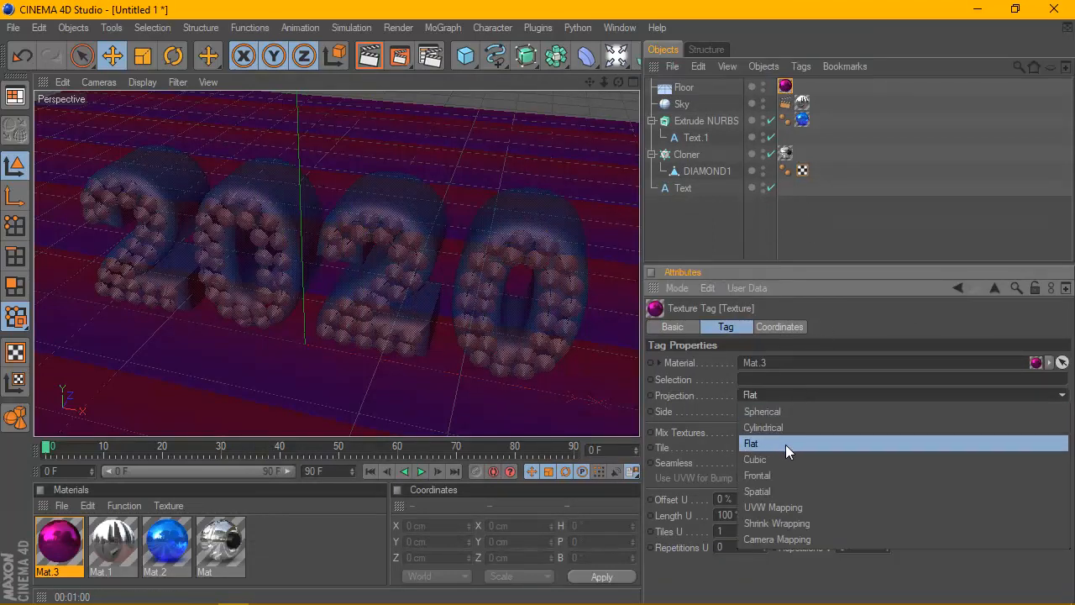
click(784, 468)
click(742, 463)
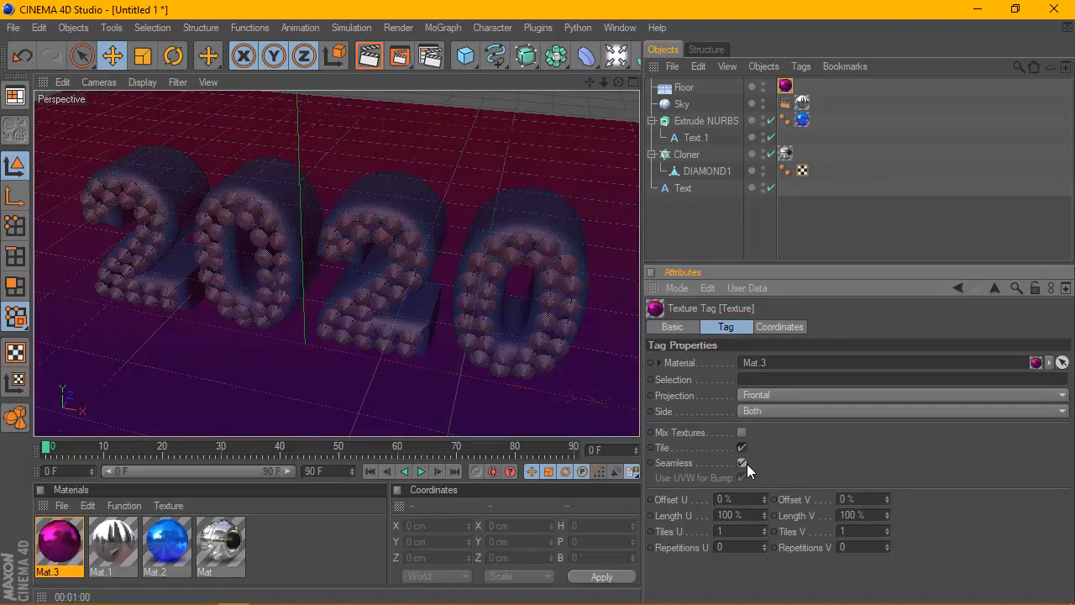
click(368, 59)
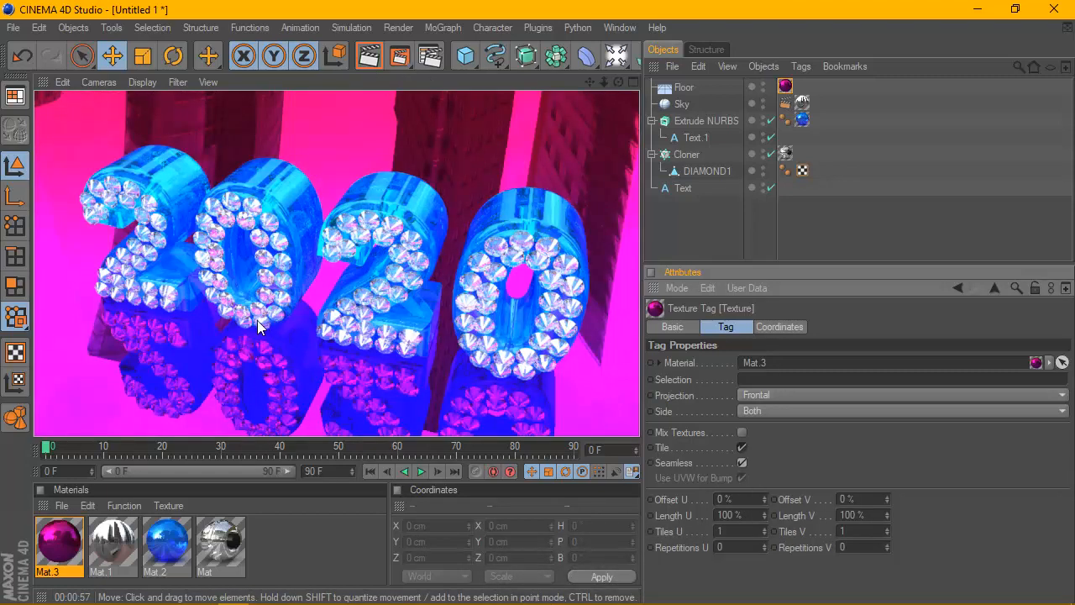
Step: Set the purple knot of Mat.3's Color gradient to dark grey with RGB 60, 60, 60
double_click(67, 527)
click(282, 317)
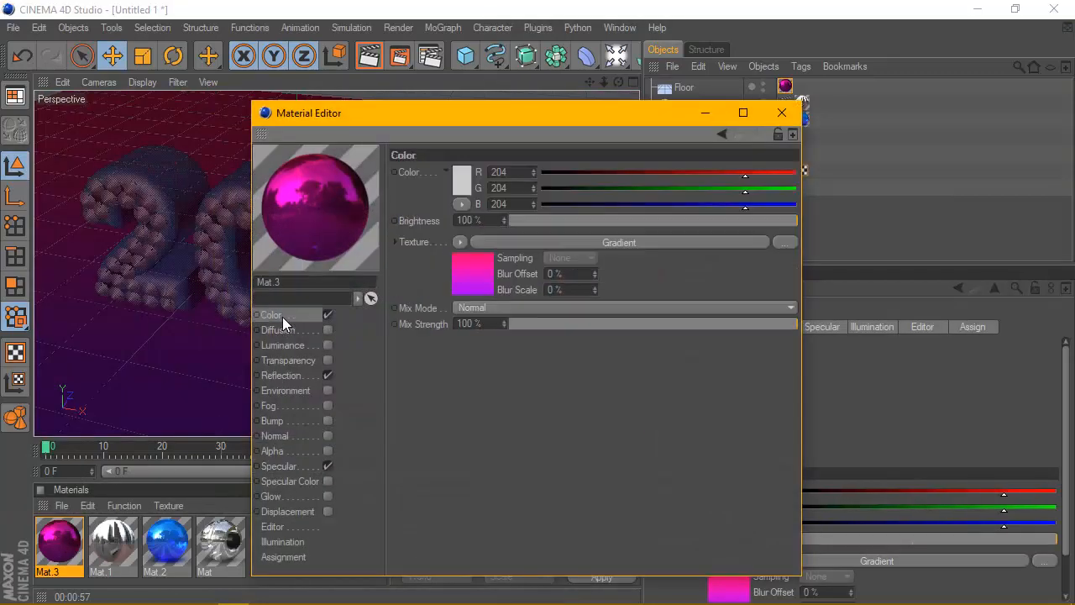
click(455, 285)
double_click(451, 276)
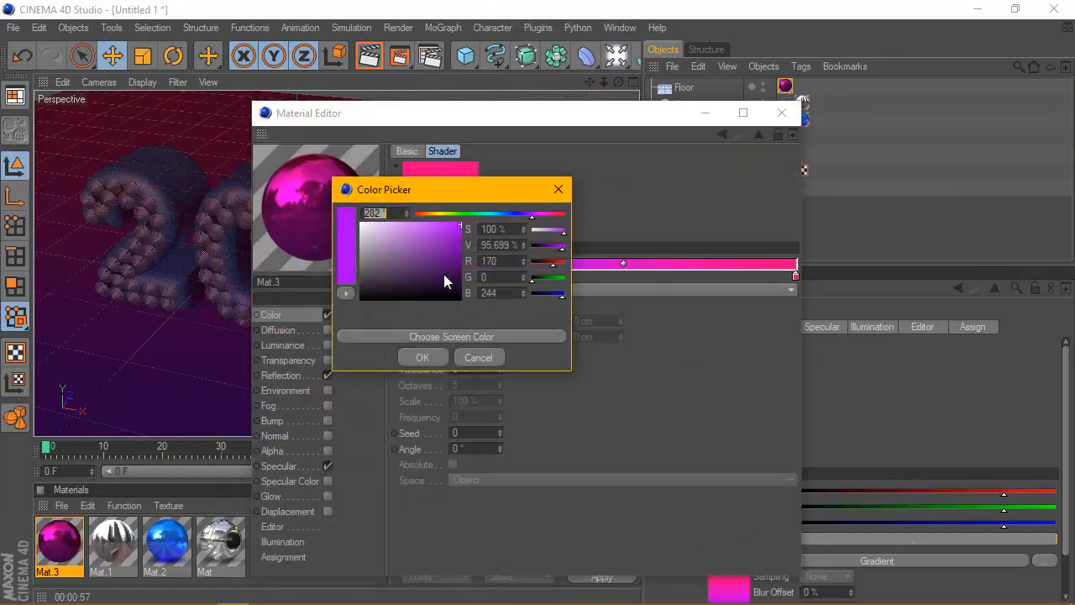
mouse_move(446, 274)
mouse_down()
mouse_move(471, 282)
mouse_move(350, 280)
mouse_up()
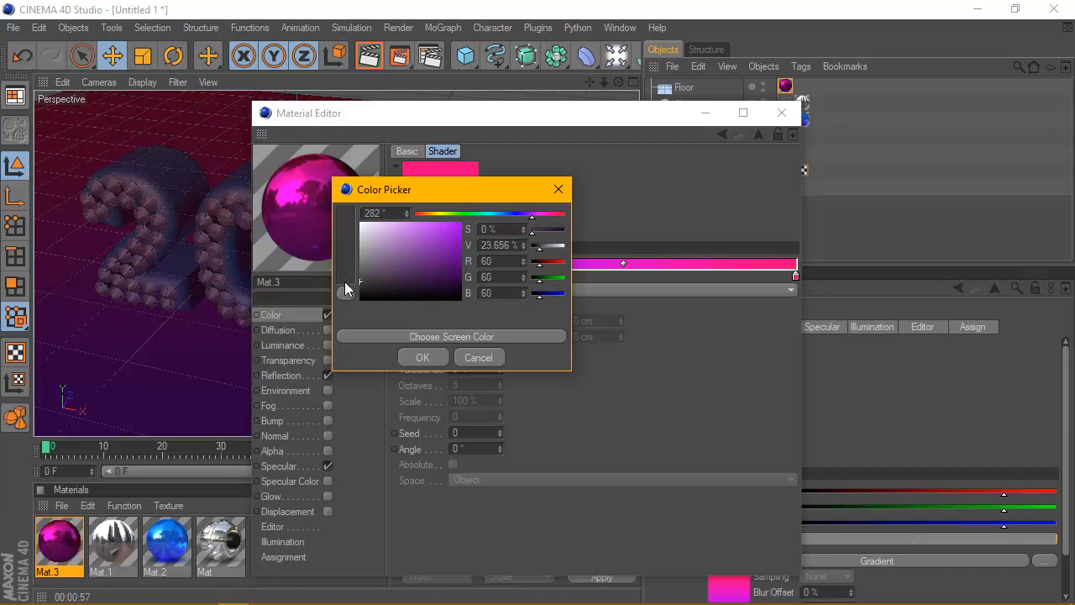
click(423, 357)
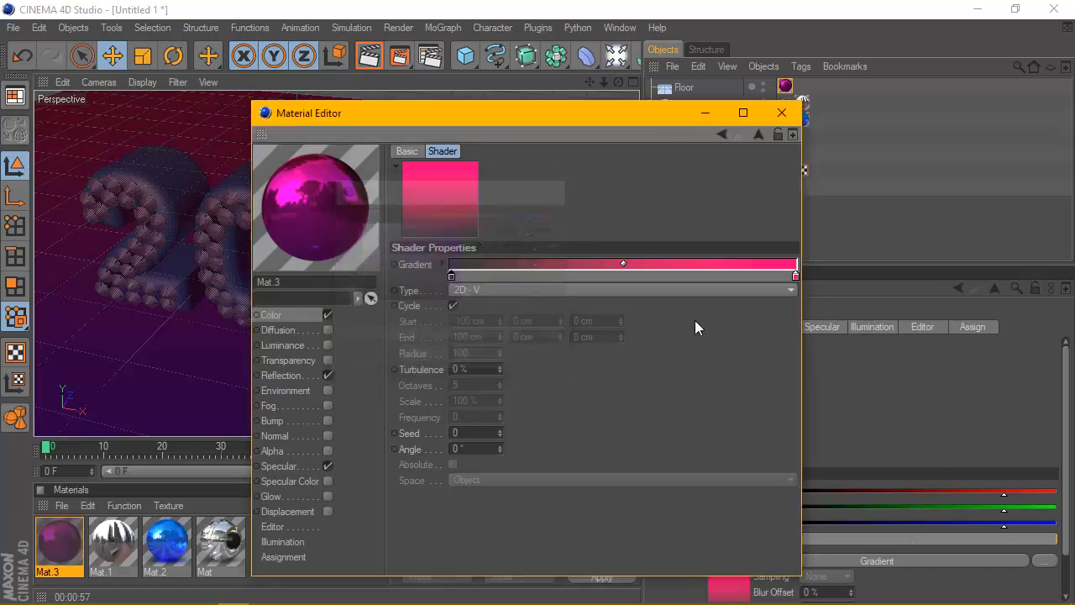
Step: Set the pinkish red knot of Mat.3's Color gradient to dark grey with RGB 68, 68, 68
double_click(796, 276)
mouse_move(737, 274)
mouse_down()
mouse_move(693, 269)
mouse_move(743, 313)
mouse_up()
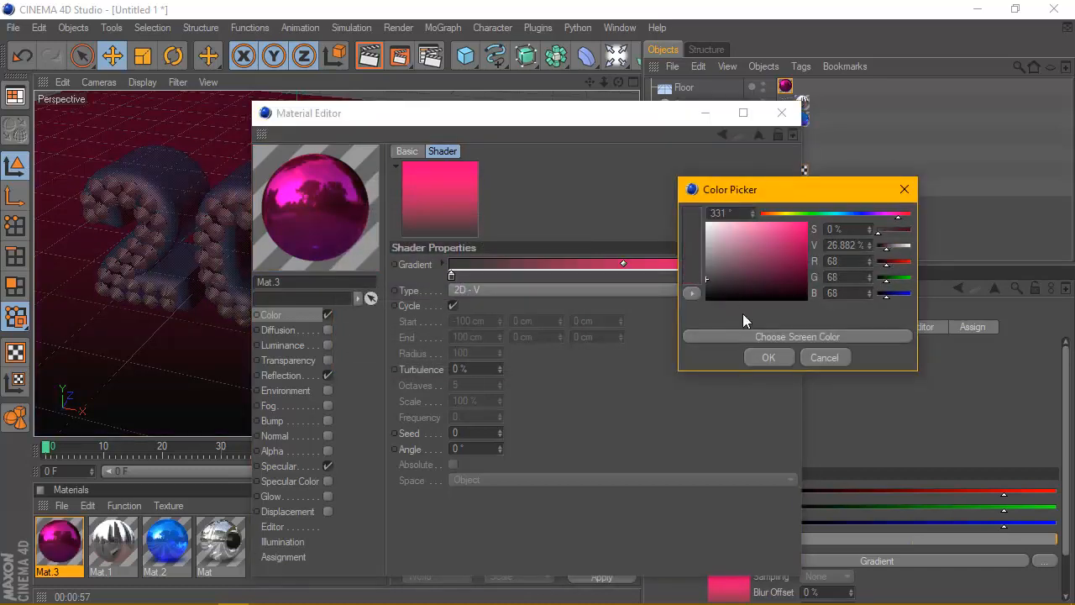
click(760, 357)
Step: Replace the Reflection texture of Mat.3 with a copy of its dark grey Color gradient and render the view
click(281, 314)
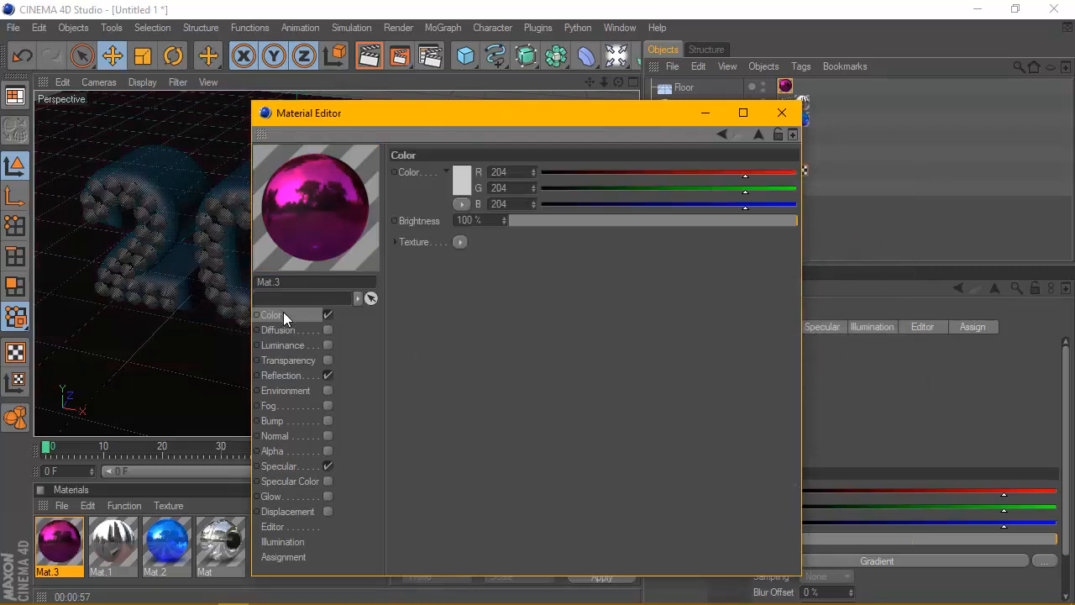
click(461, 242)
click(504, 279)
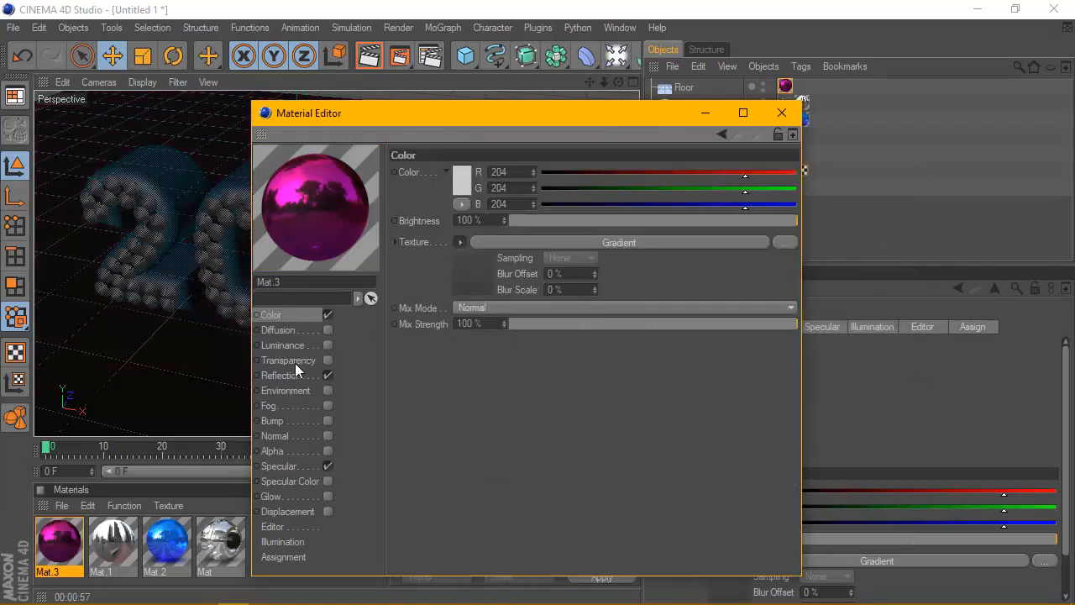
click(284, 374)
click(463, 257)
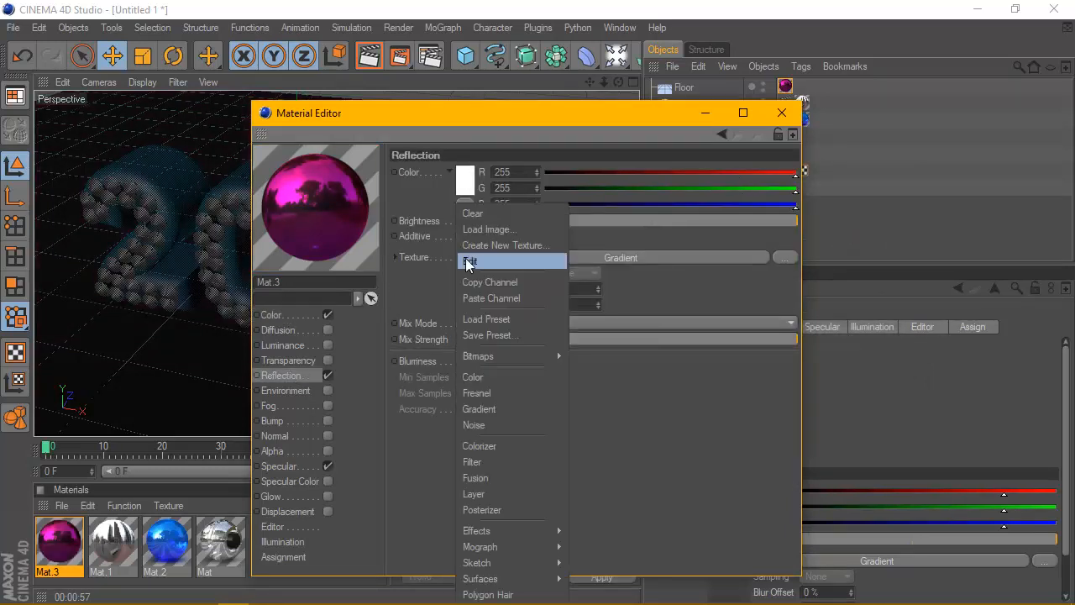
click(514, 300)
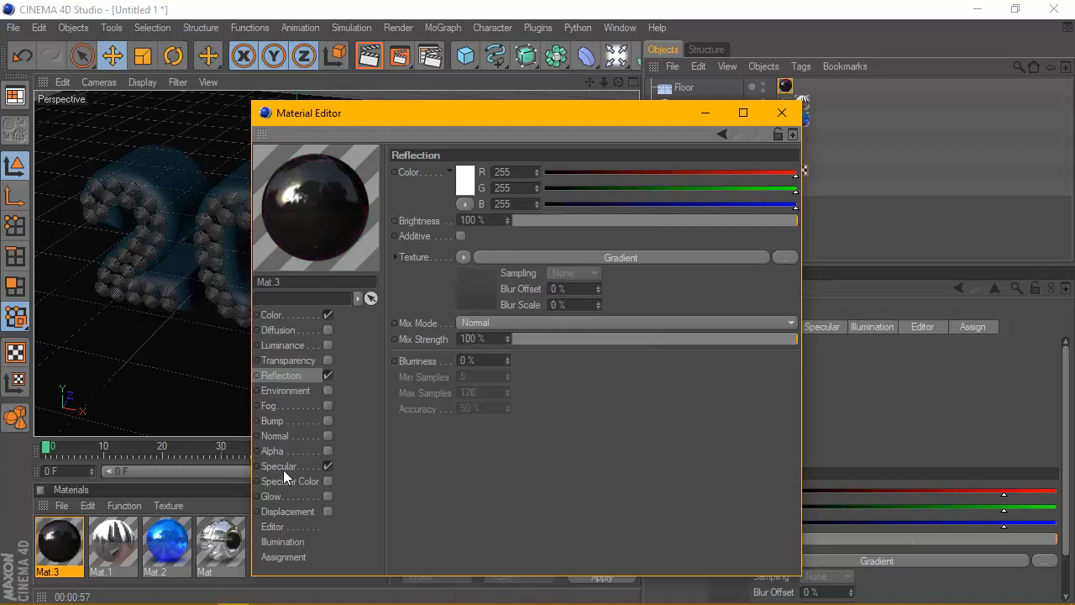
click(780, 117)
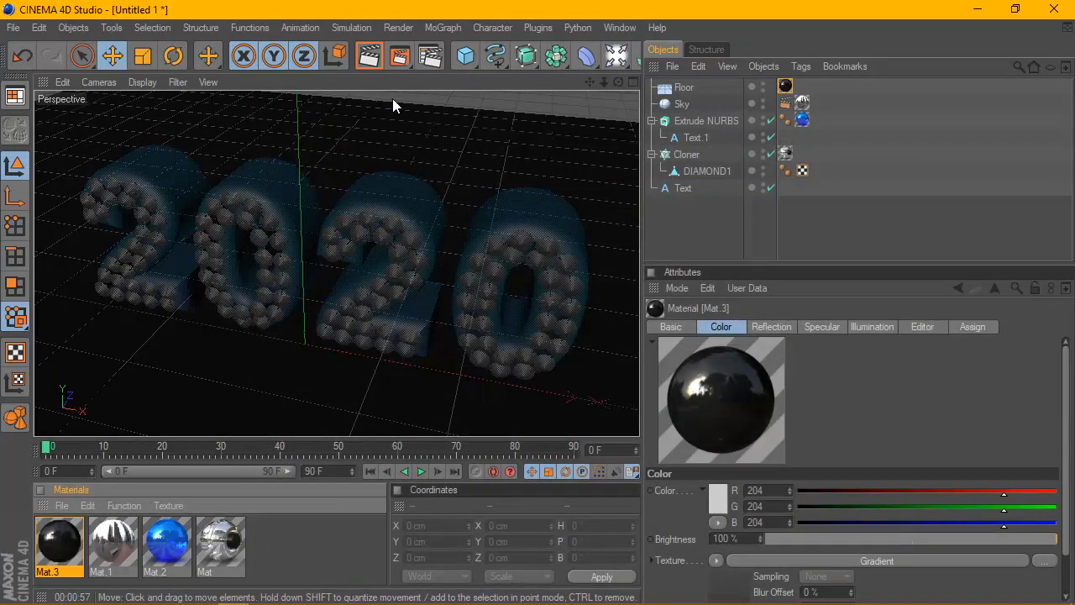
click(369, 55)
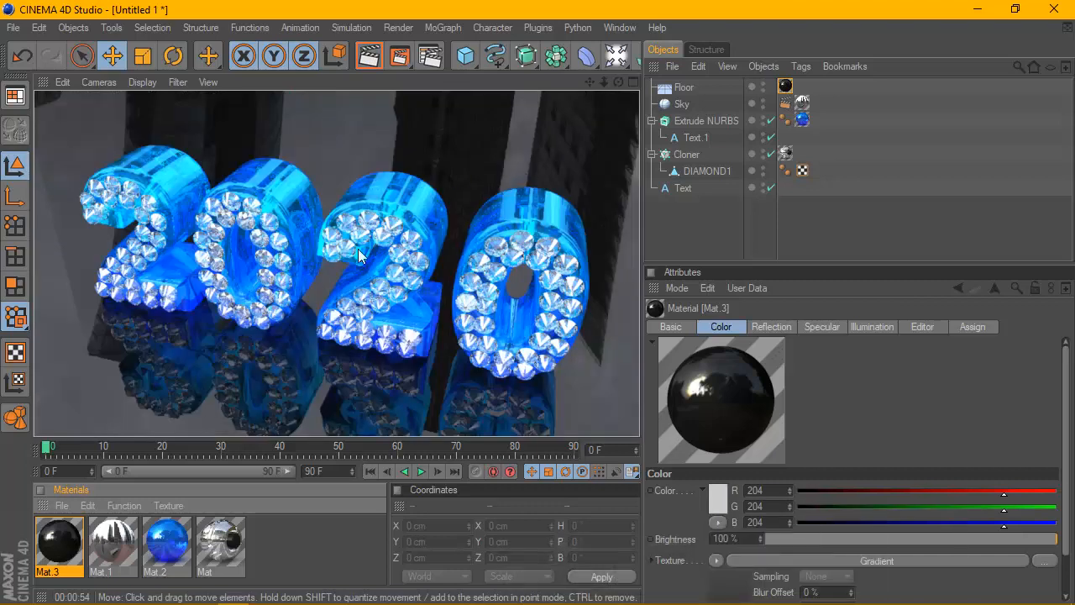
Step: Set Anti-Aliasing to Best in the render settings
click(427, 57)
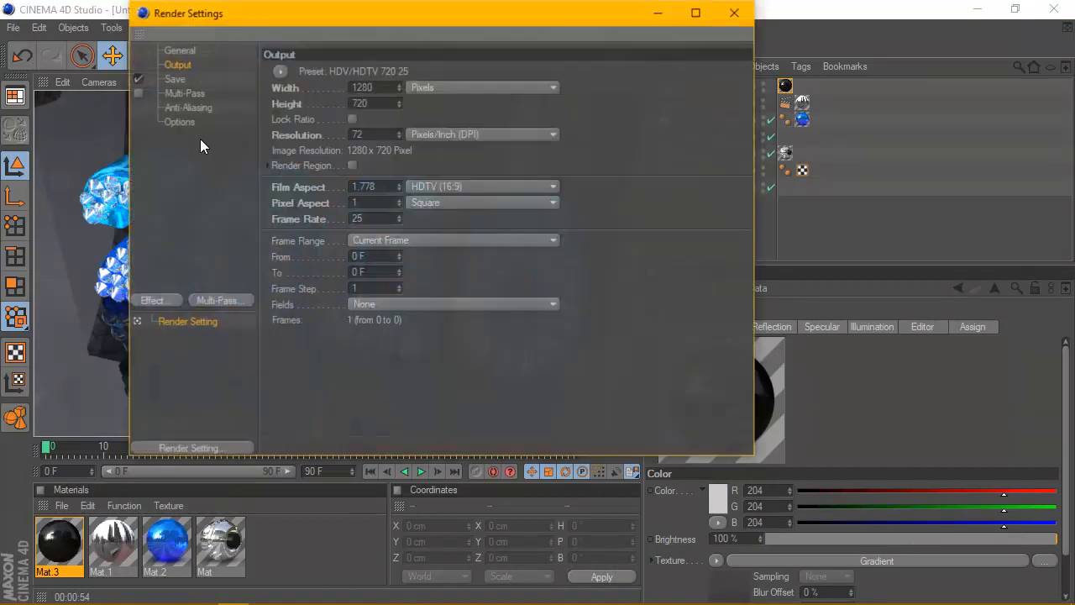
click(198, 108)
click(393, 72)
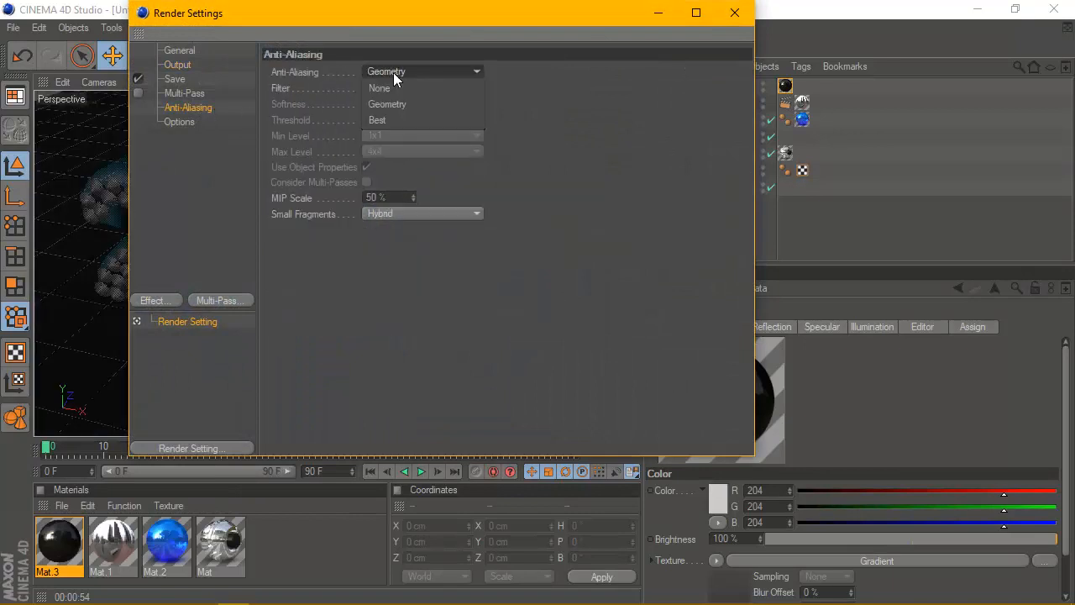
click(394, 116)
Step: Set the render to save in PNG format to C:\Users\USER\Desktop\3D and close the render settings
click(183, 76)
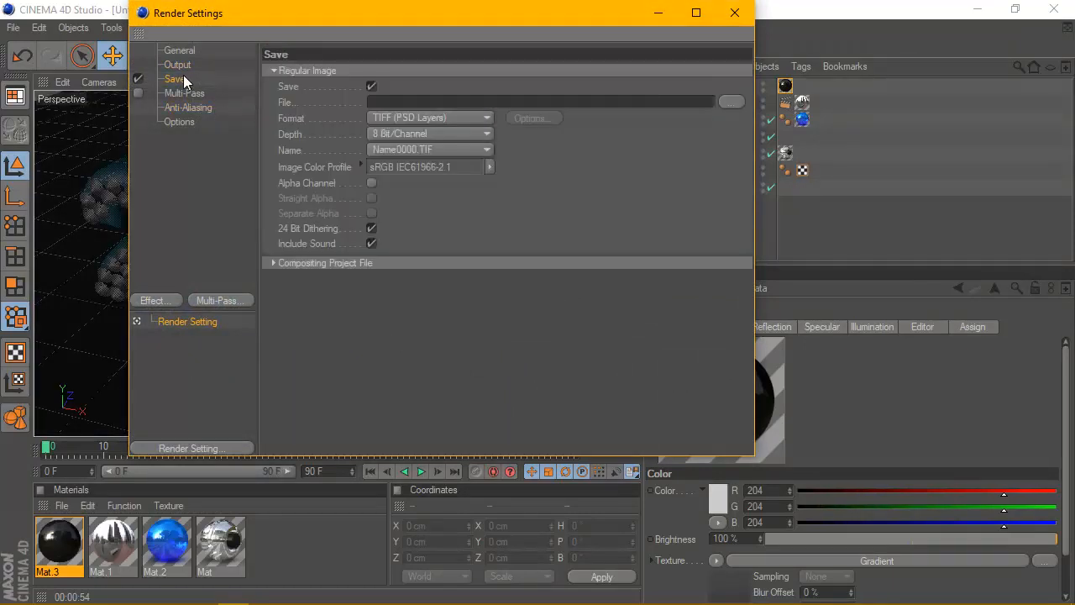
click(404, 117)
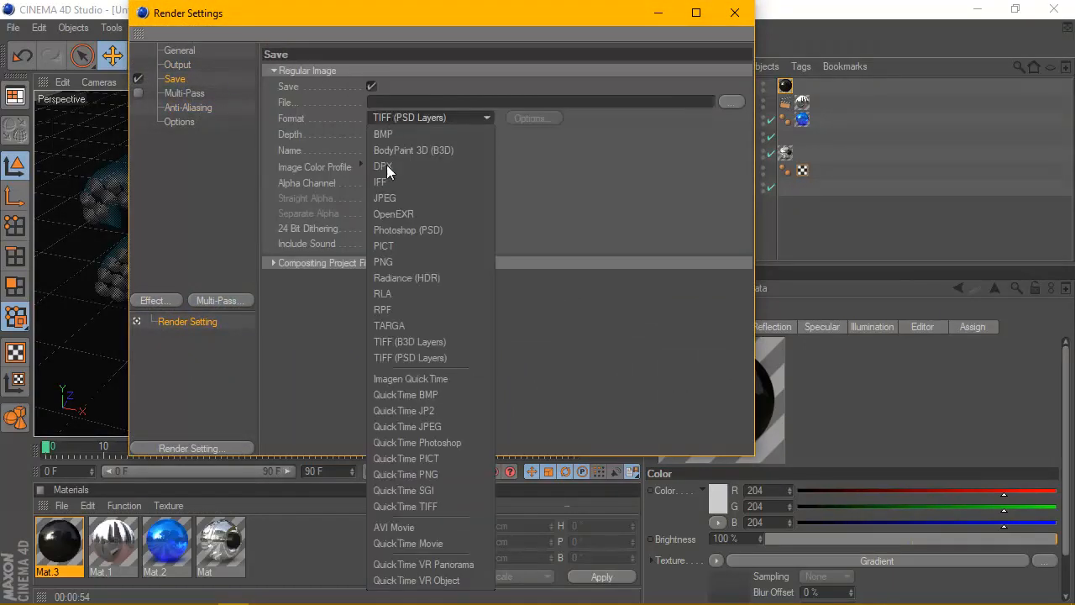
click(411, 259)
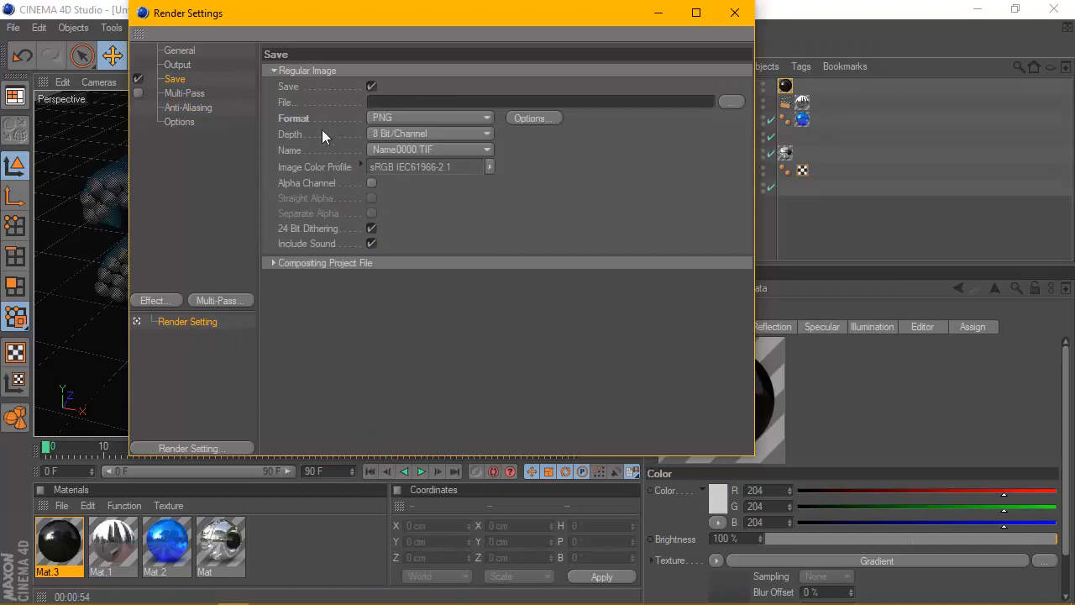
click(730, 101)
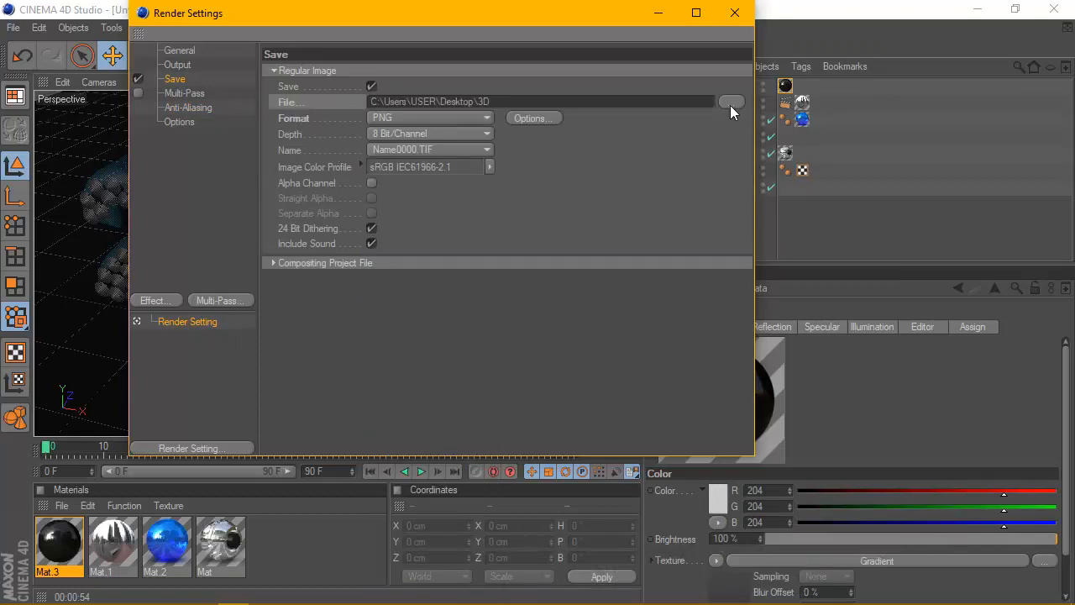
click(735, 13)
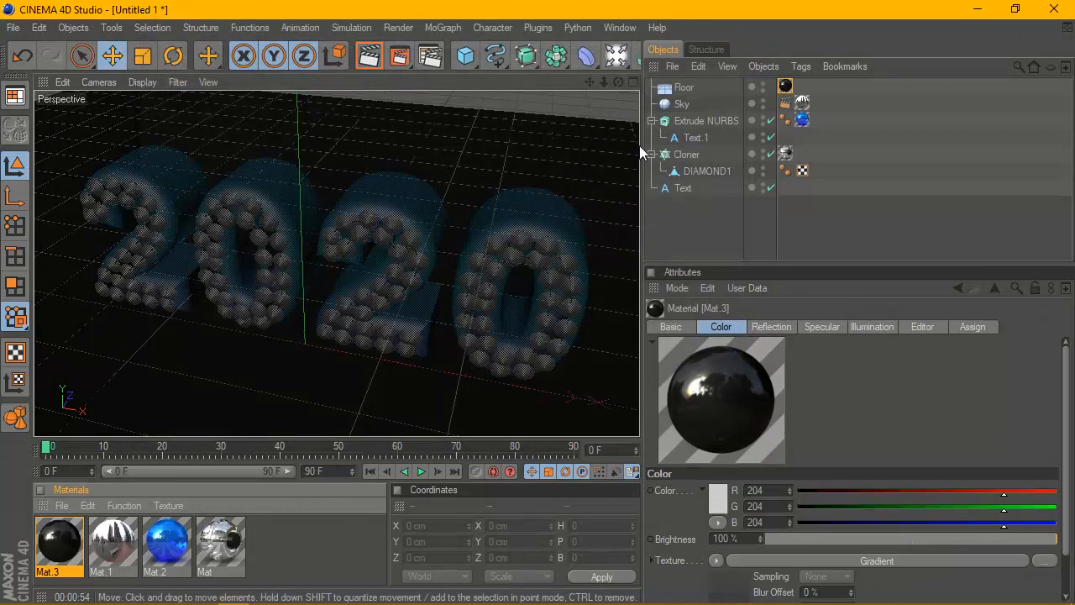
Step: Deselect everything and adjust the perspective view's angle on the 2020 text
click(656, 198)
drag(618, 83, 591, 83)
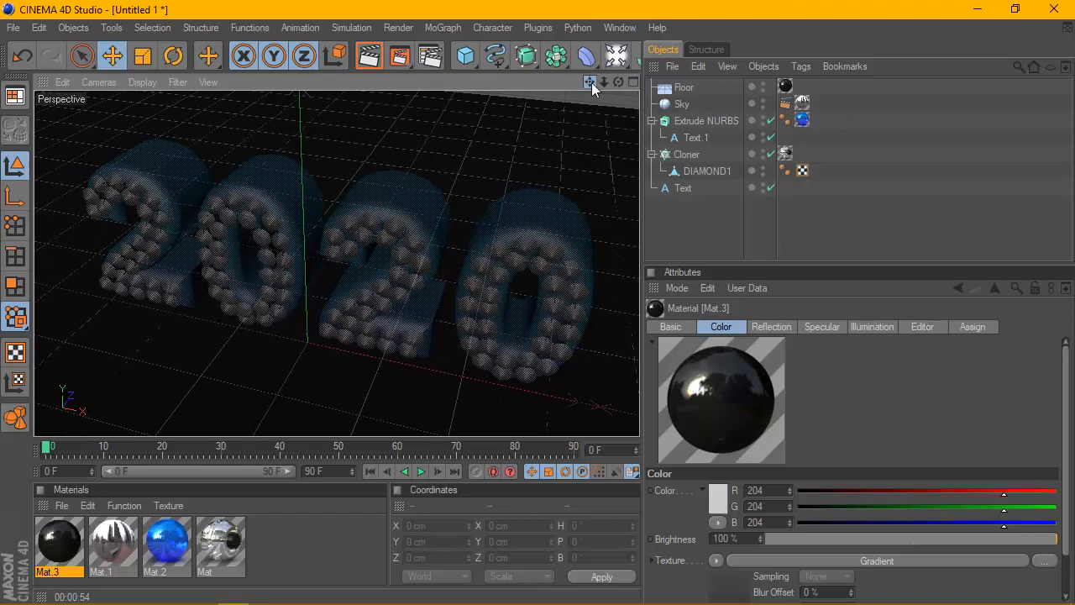